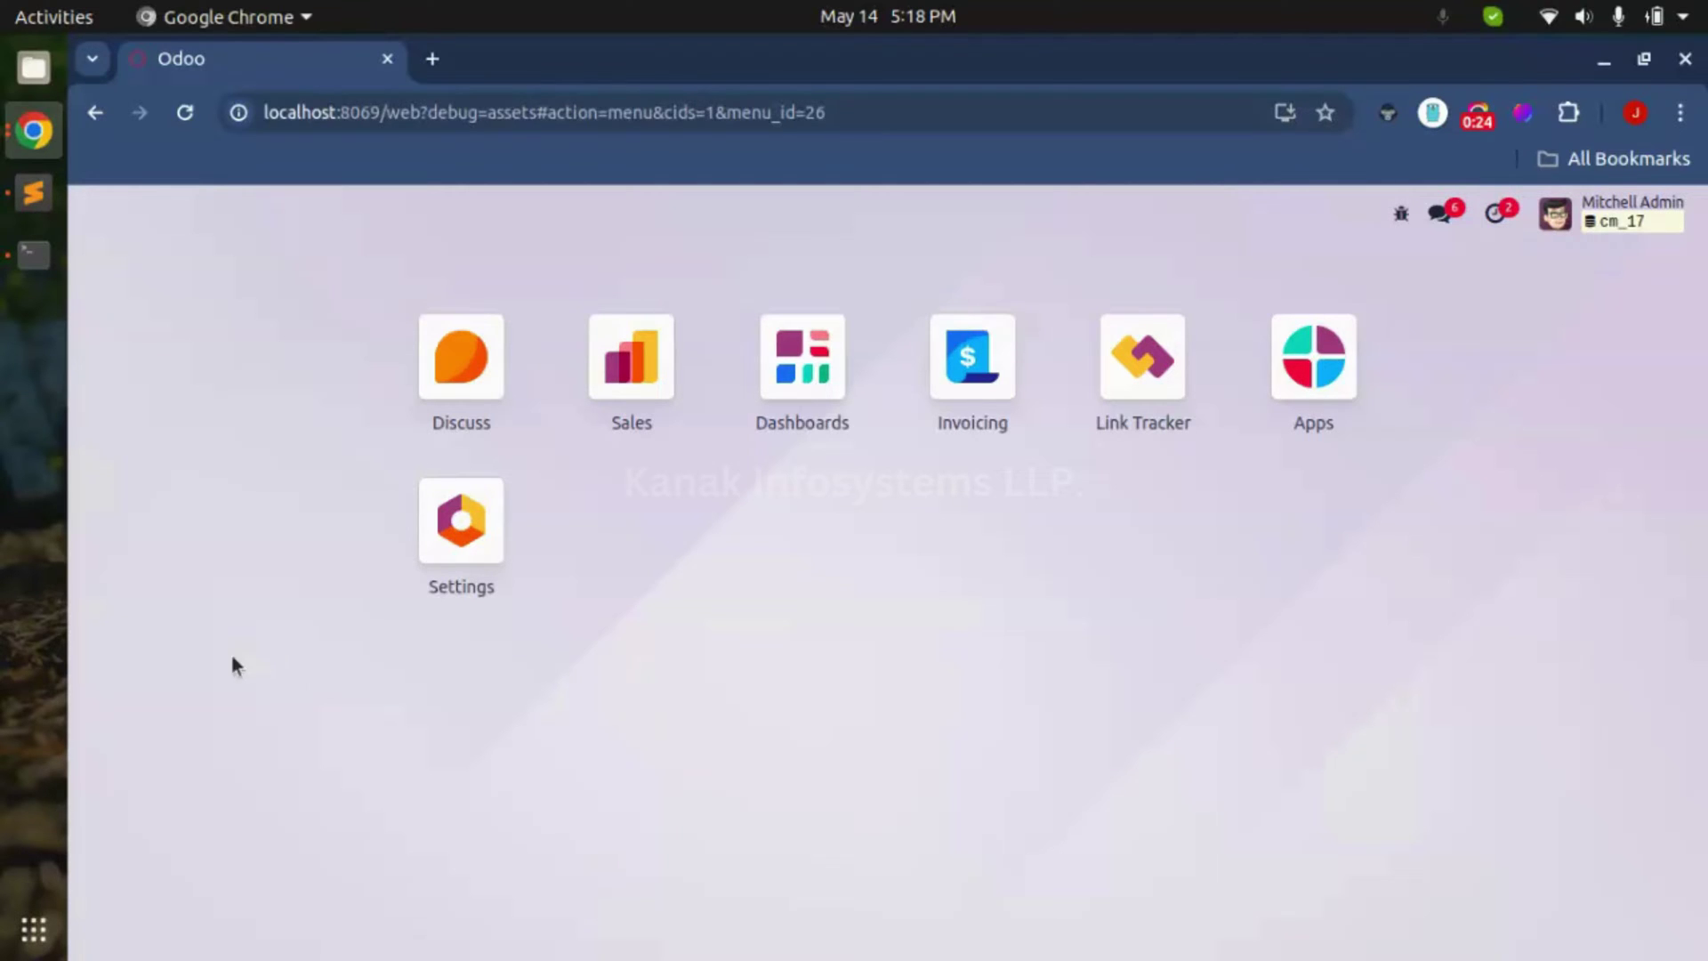
# - Switch to Sublime Text showing res_config_settings.py with the is_confirm Boolean field
pyautogui.click(8, 198)
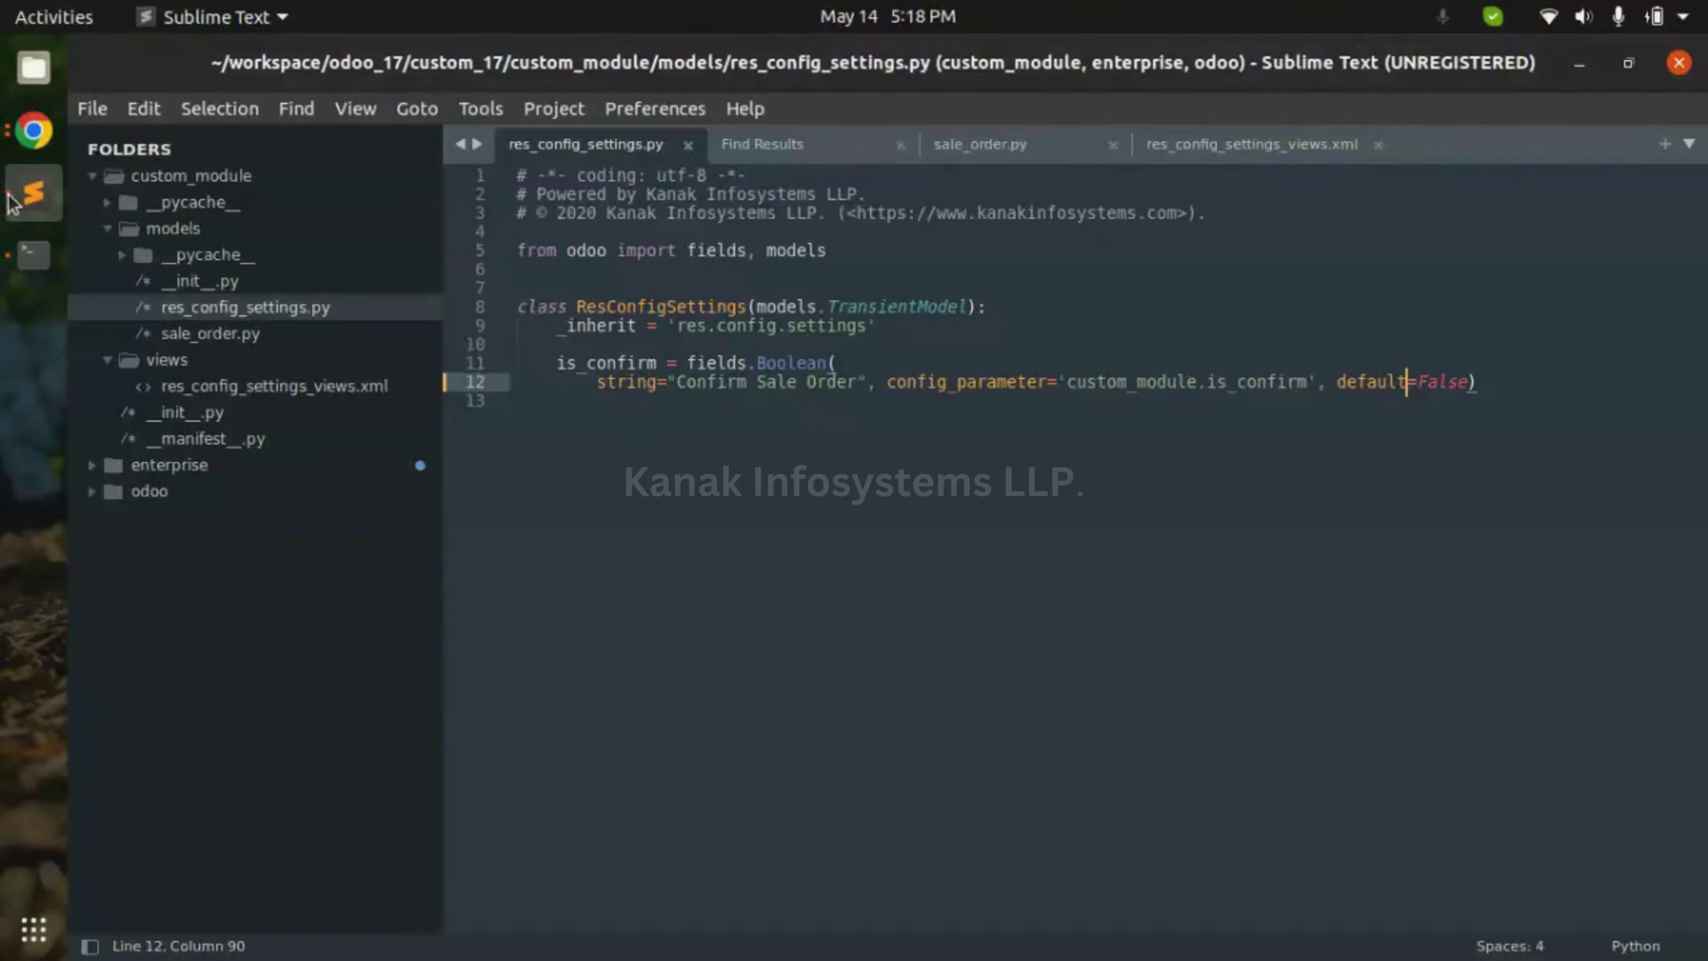
# - Walk through the _inherit line and is_confirm's custom_module.is_confirm config_parameter, then open res_config_settings_views.xml
pyautogui.tripleClick(604, 329)
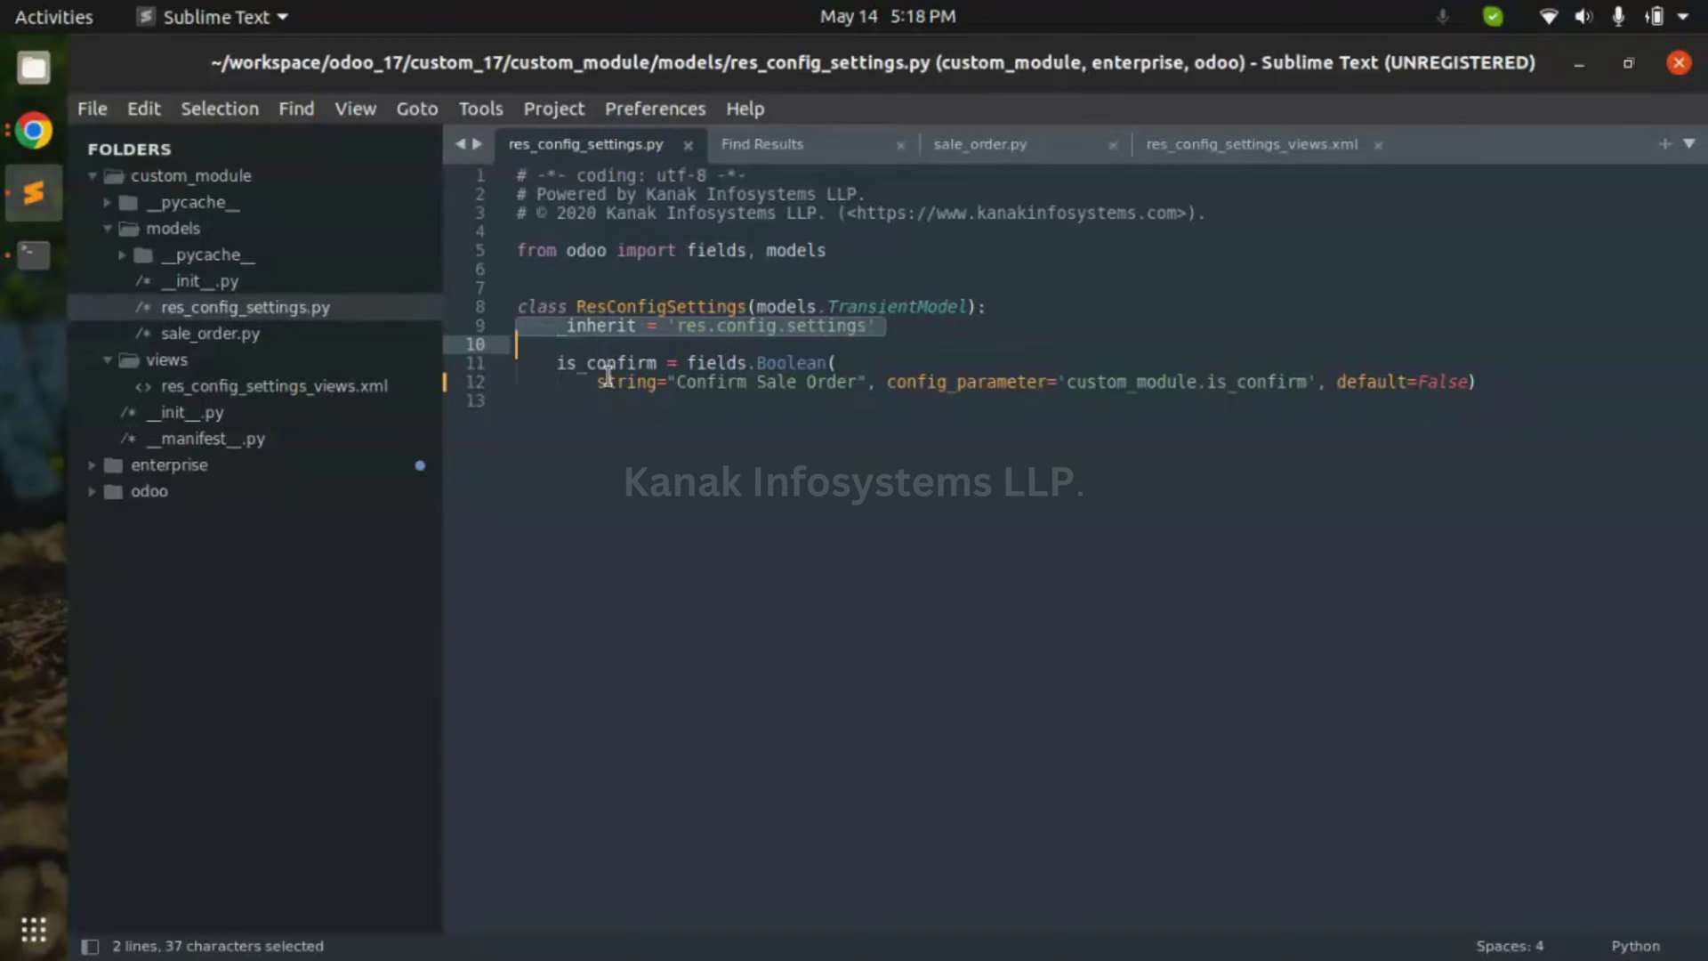
pyautogui.doubleClick(606, 367)
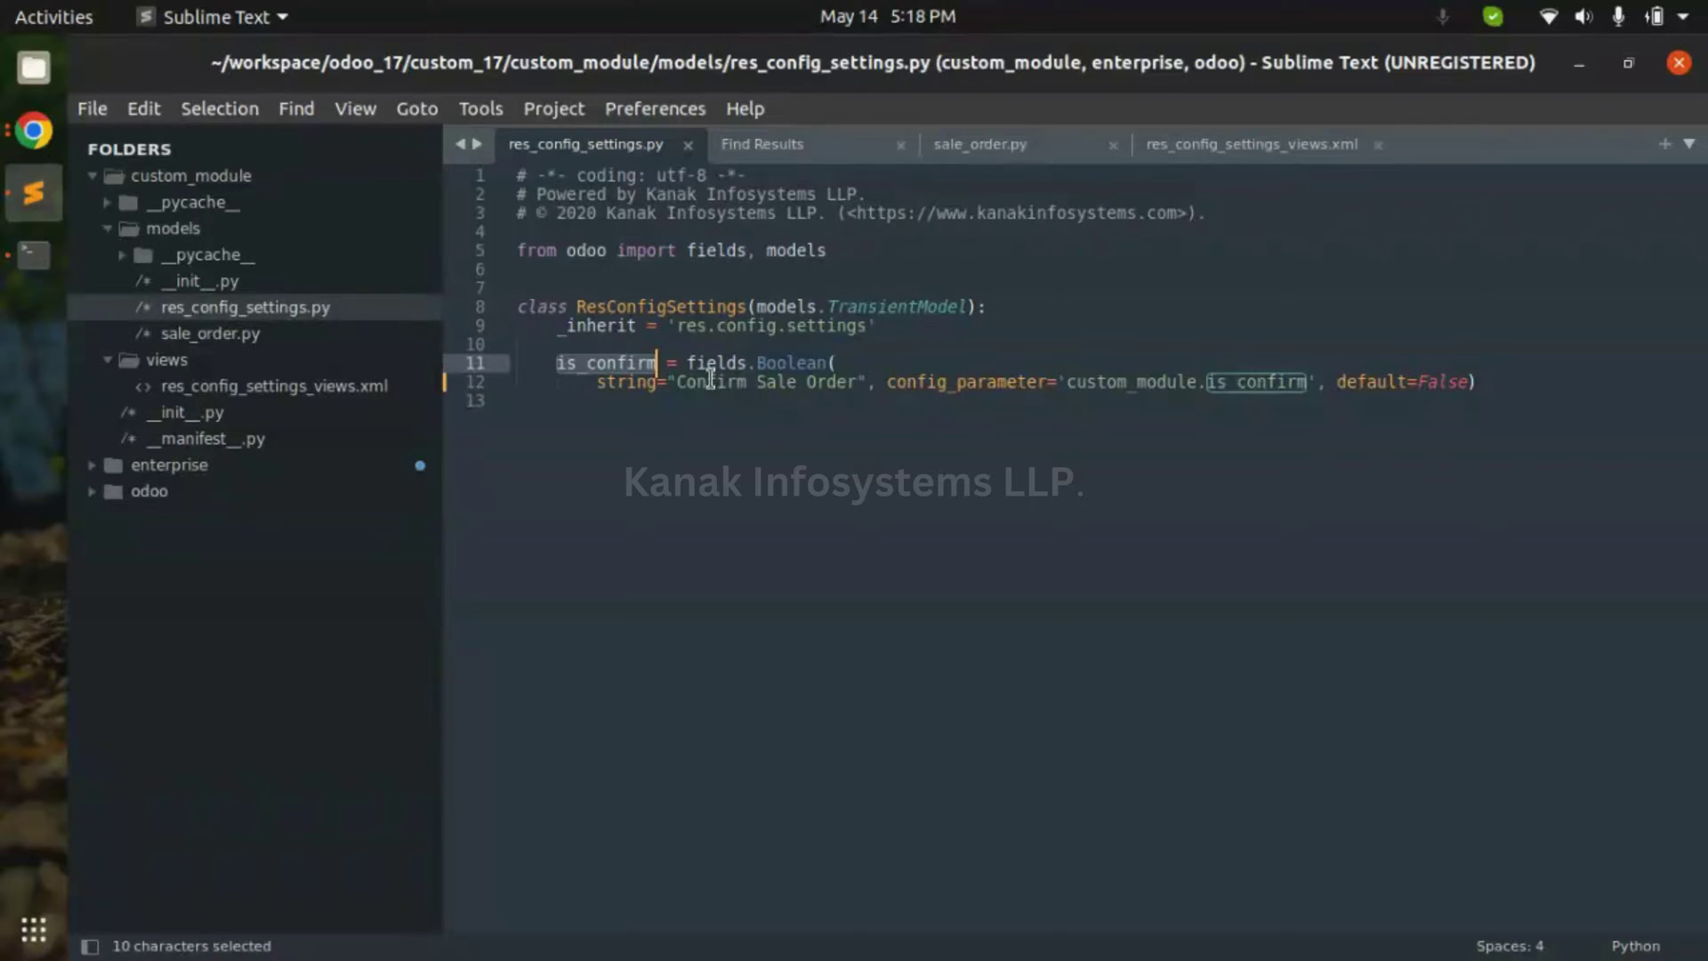
pyautogui.doubleClick(918, 380)
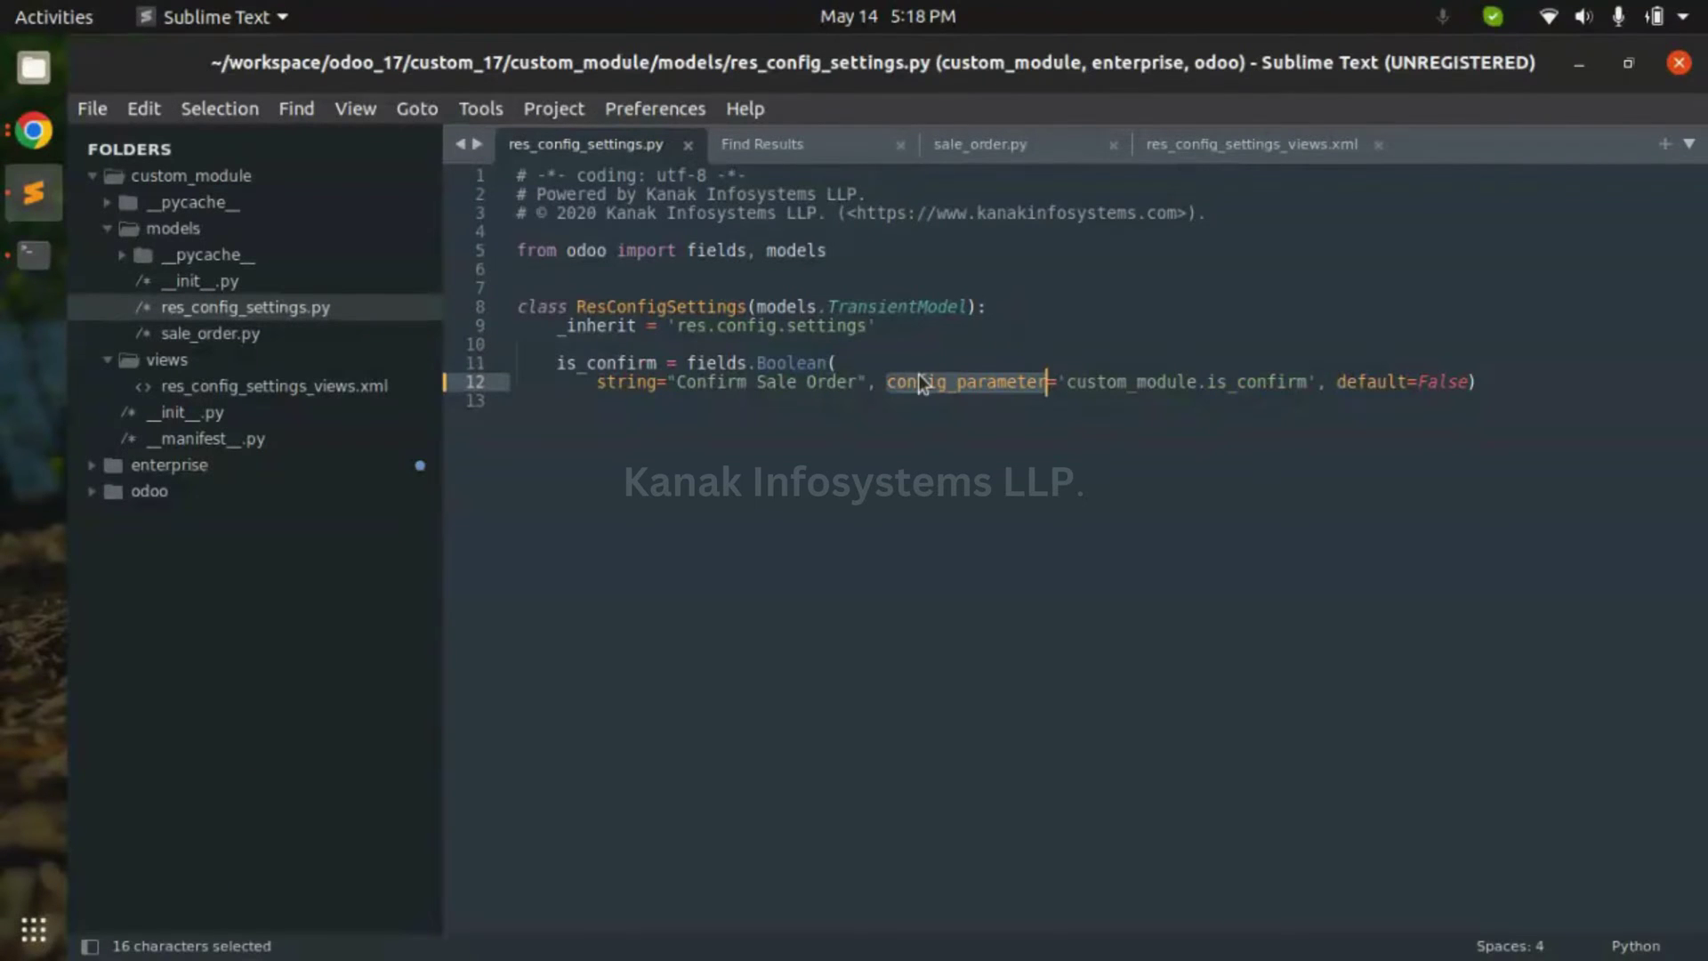
pyautogui.doubleClick(1087, 382)
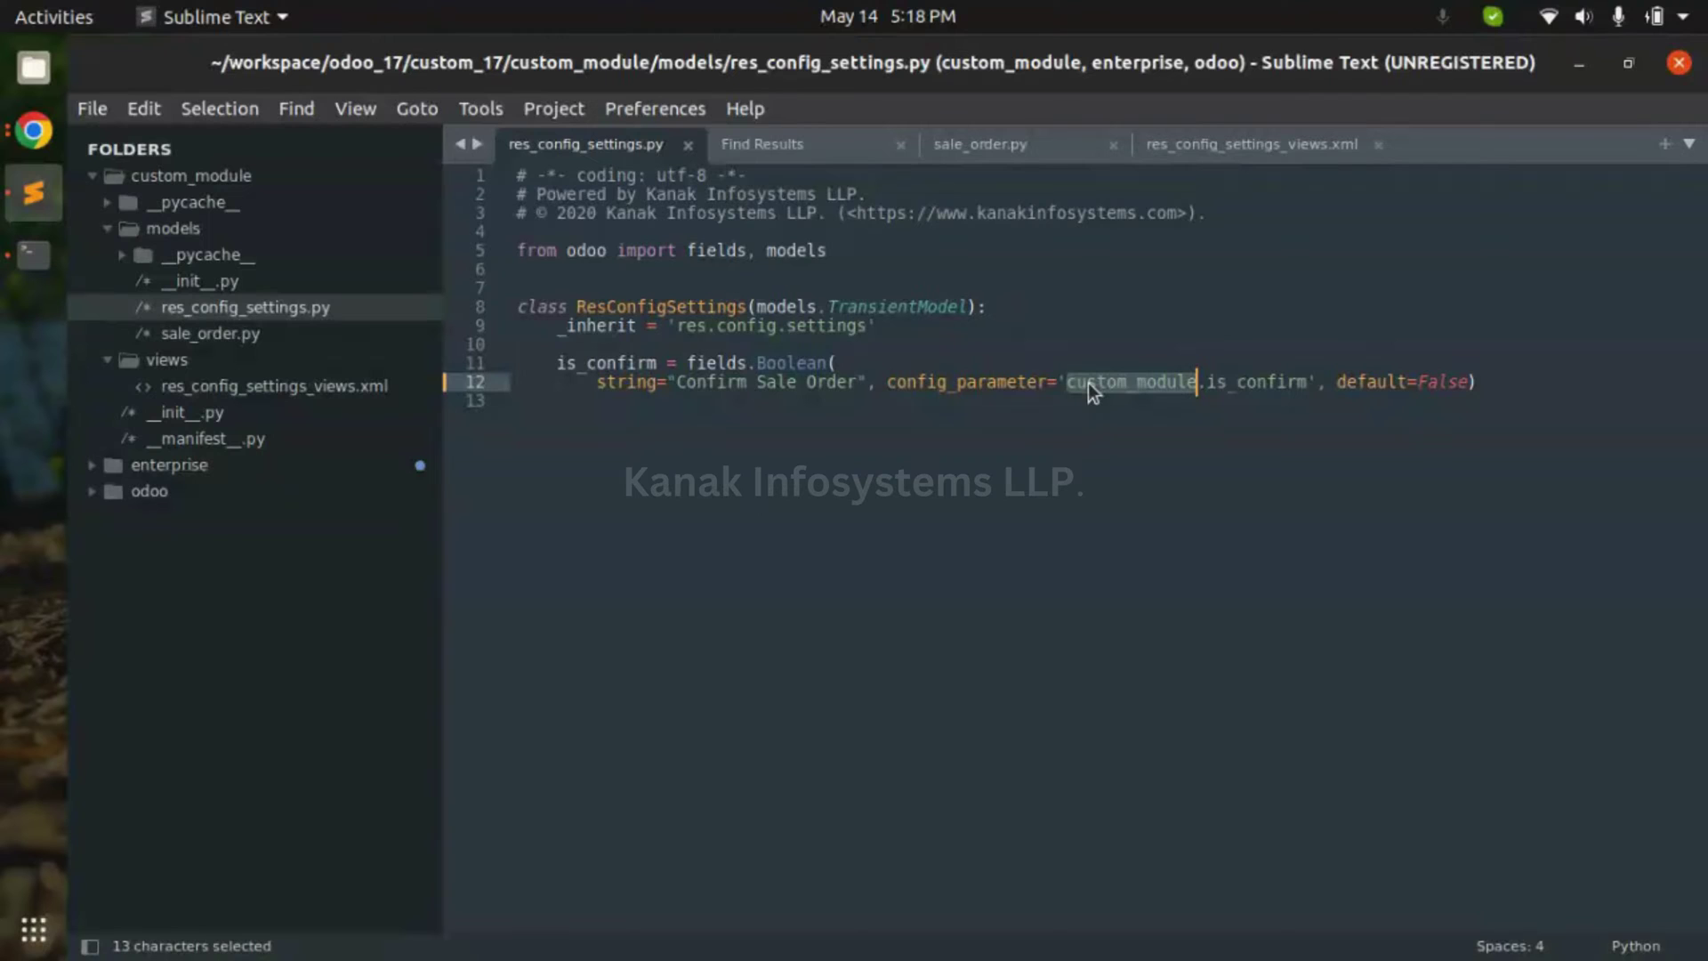
pyautogui.doubleClick(1229, 383)
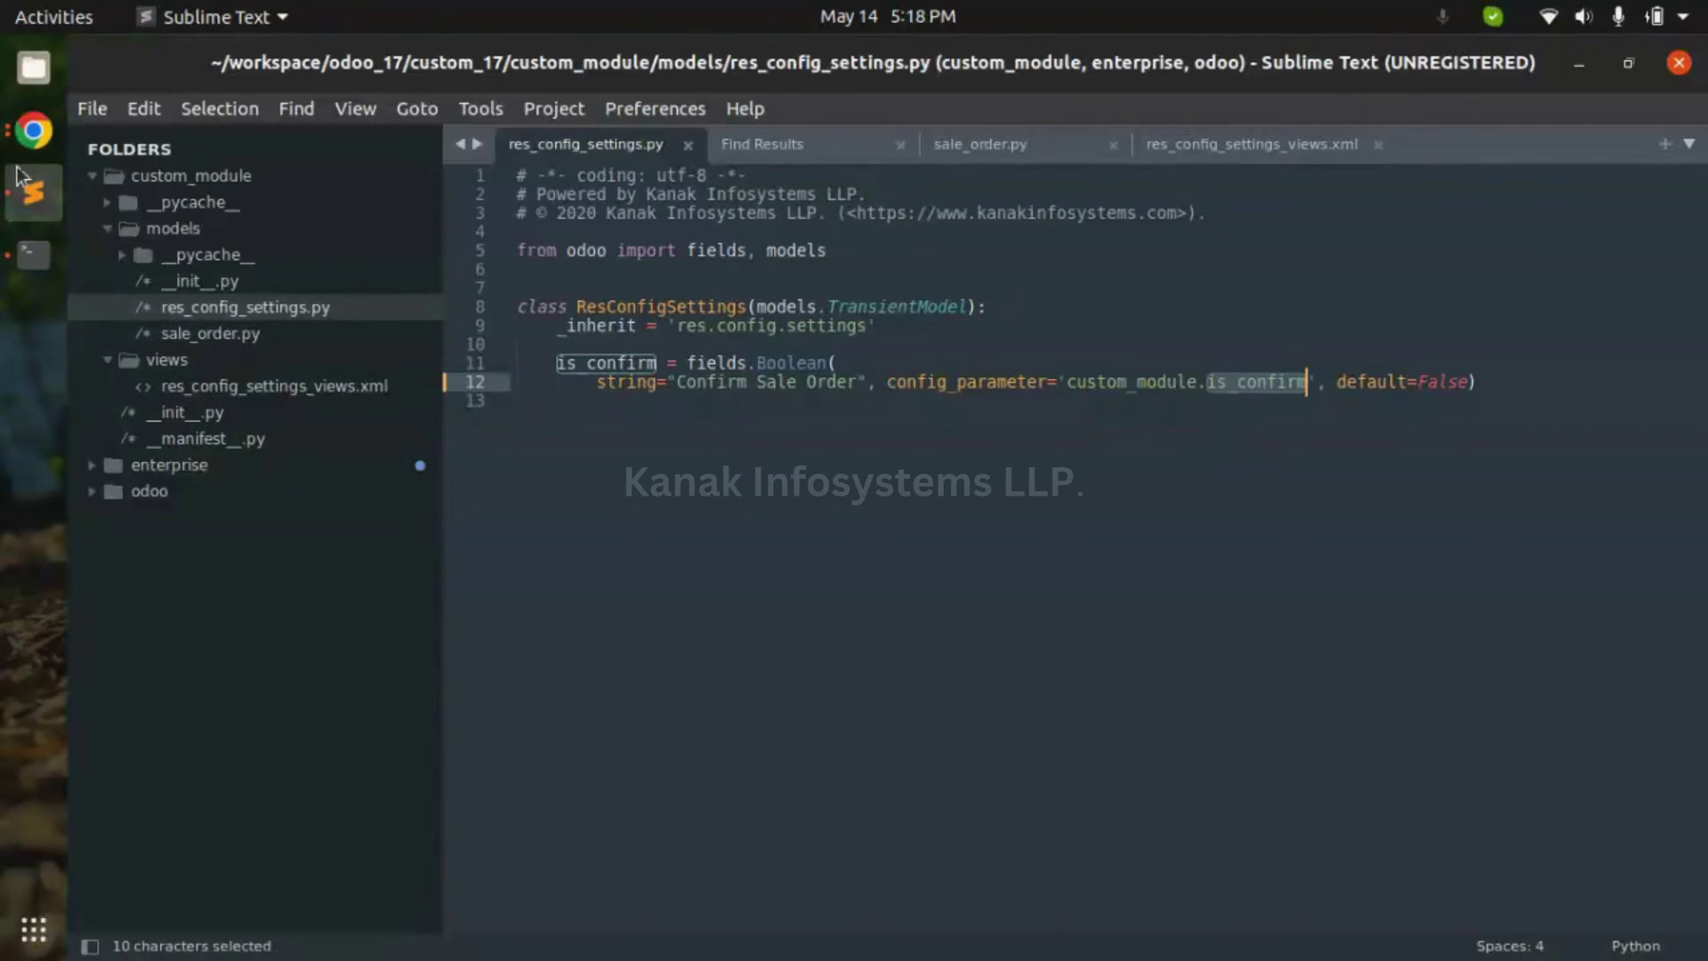
pyautogui.click(196, 388)
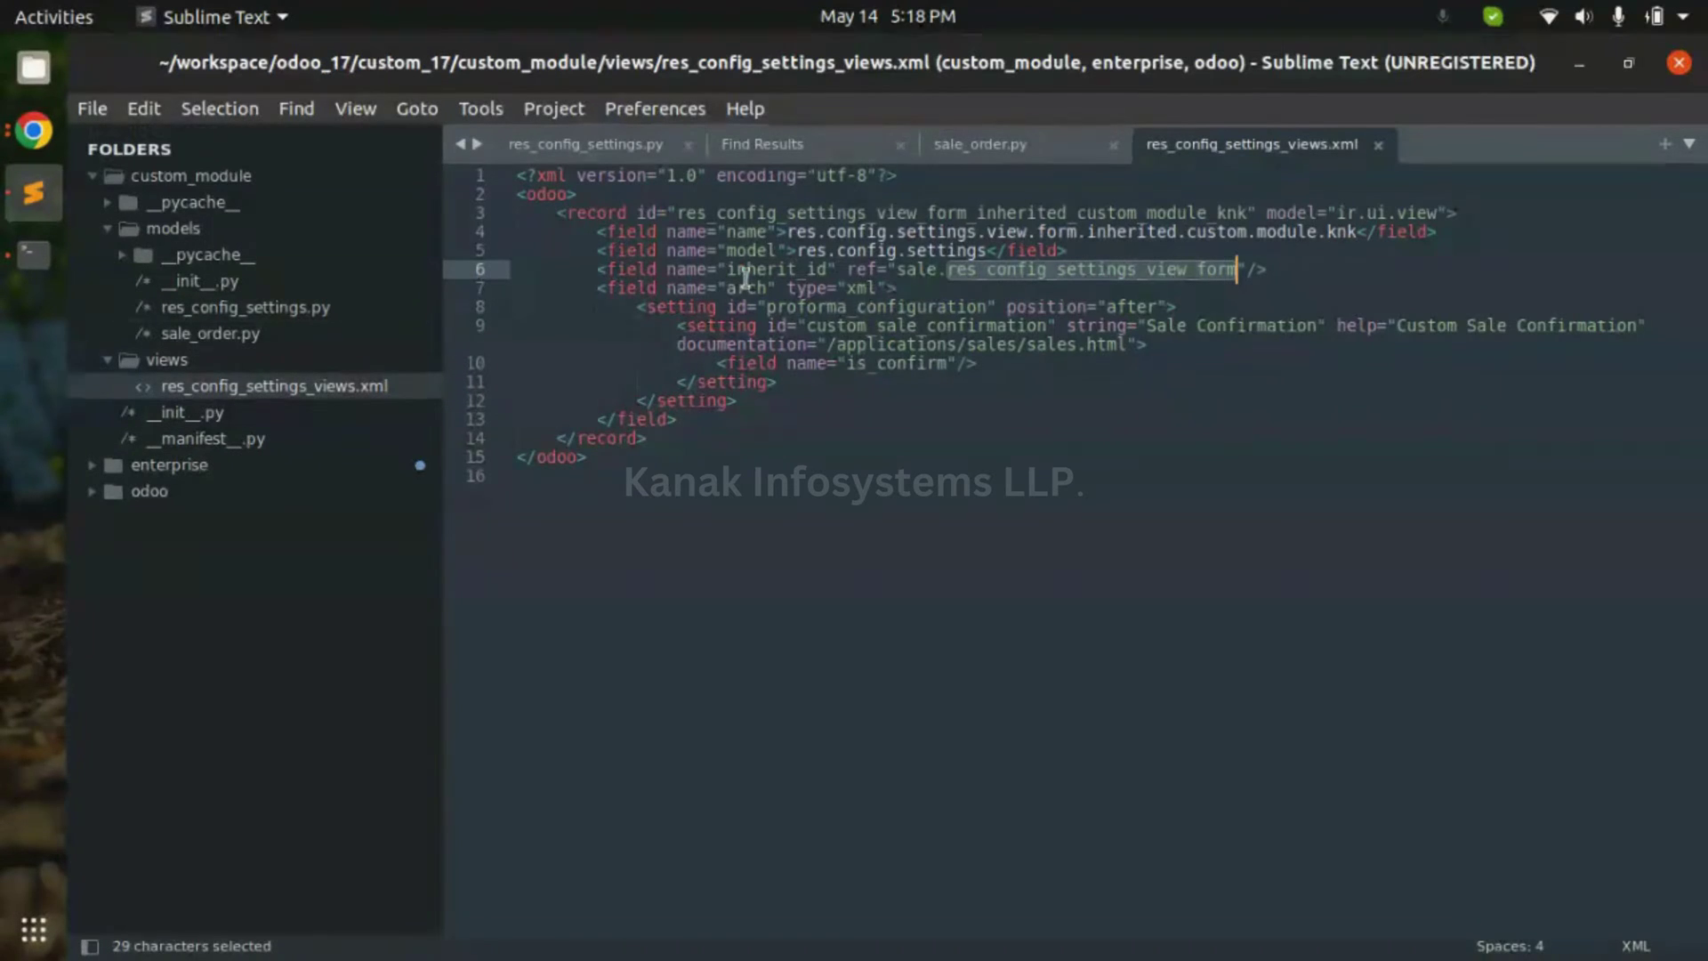
# - Explain the sale inherit_id and the custom_sale_confirmation setting's label and help text
pyautogui.doubleClick(896, 271)
pyautogui.tripleClick(783, 270)
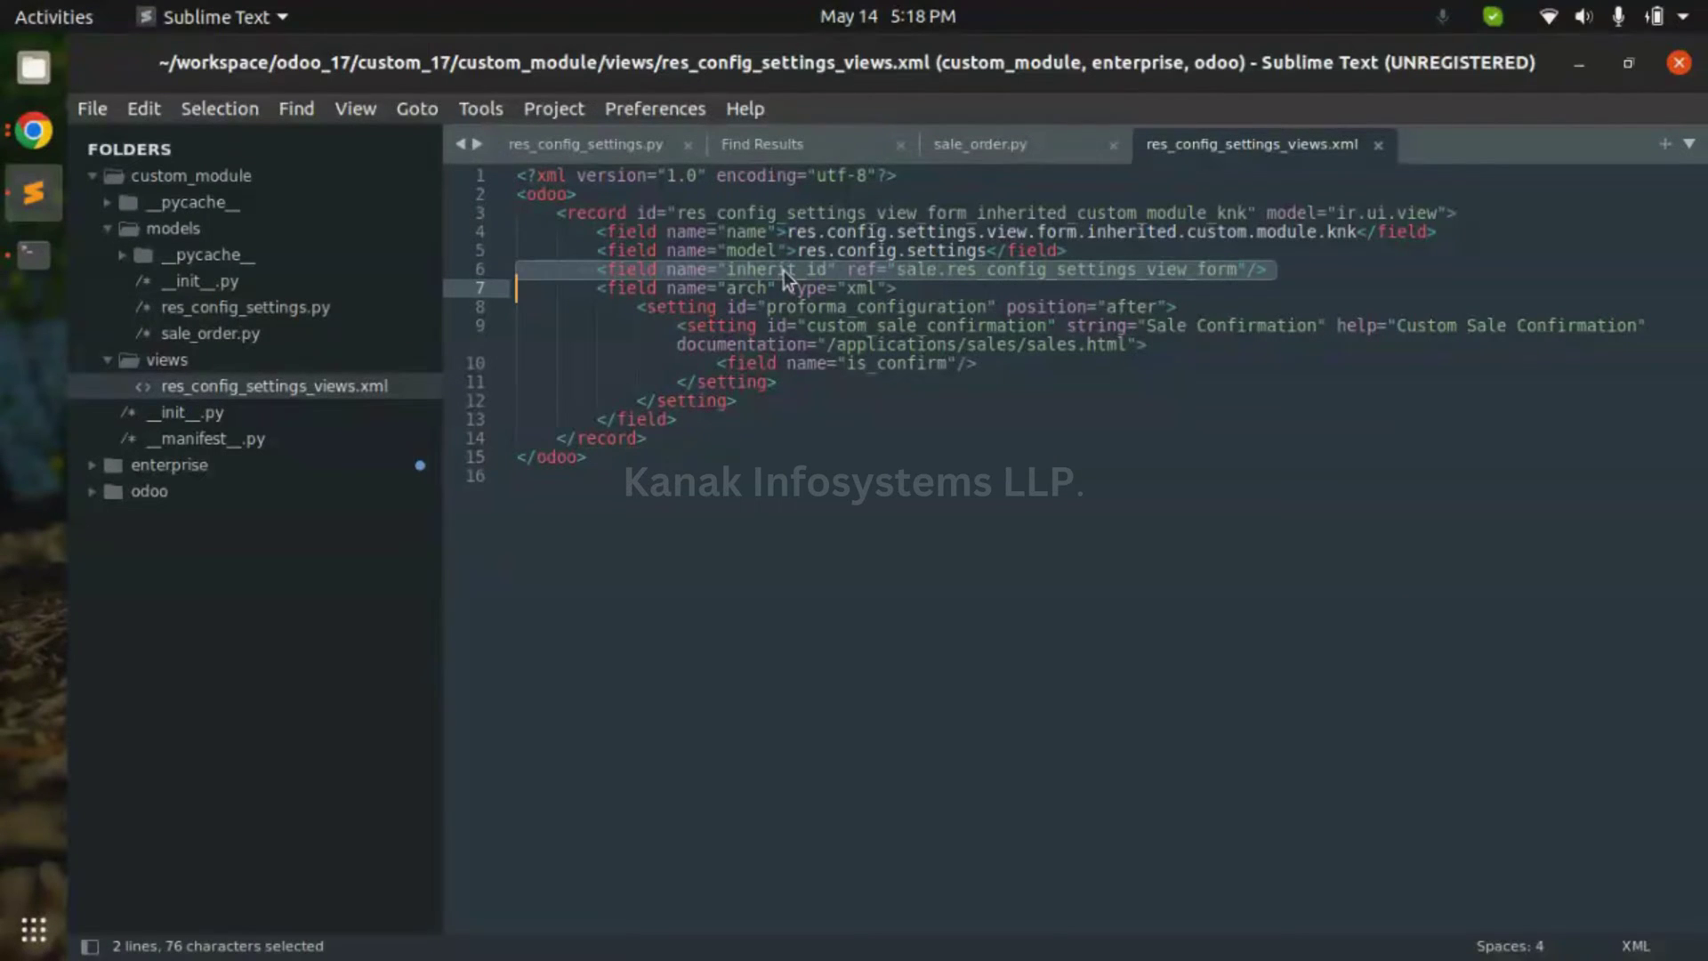
pyautogui.doubleClick(733, 327)
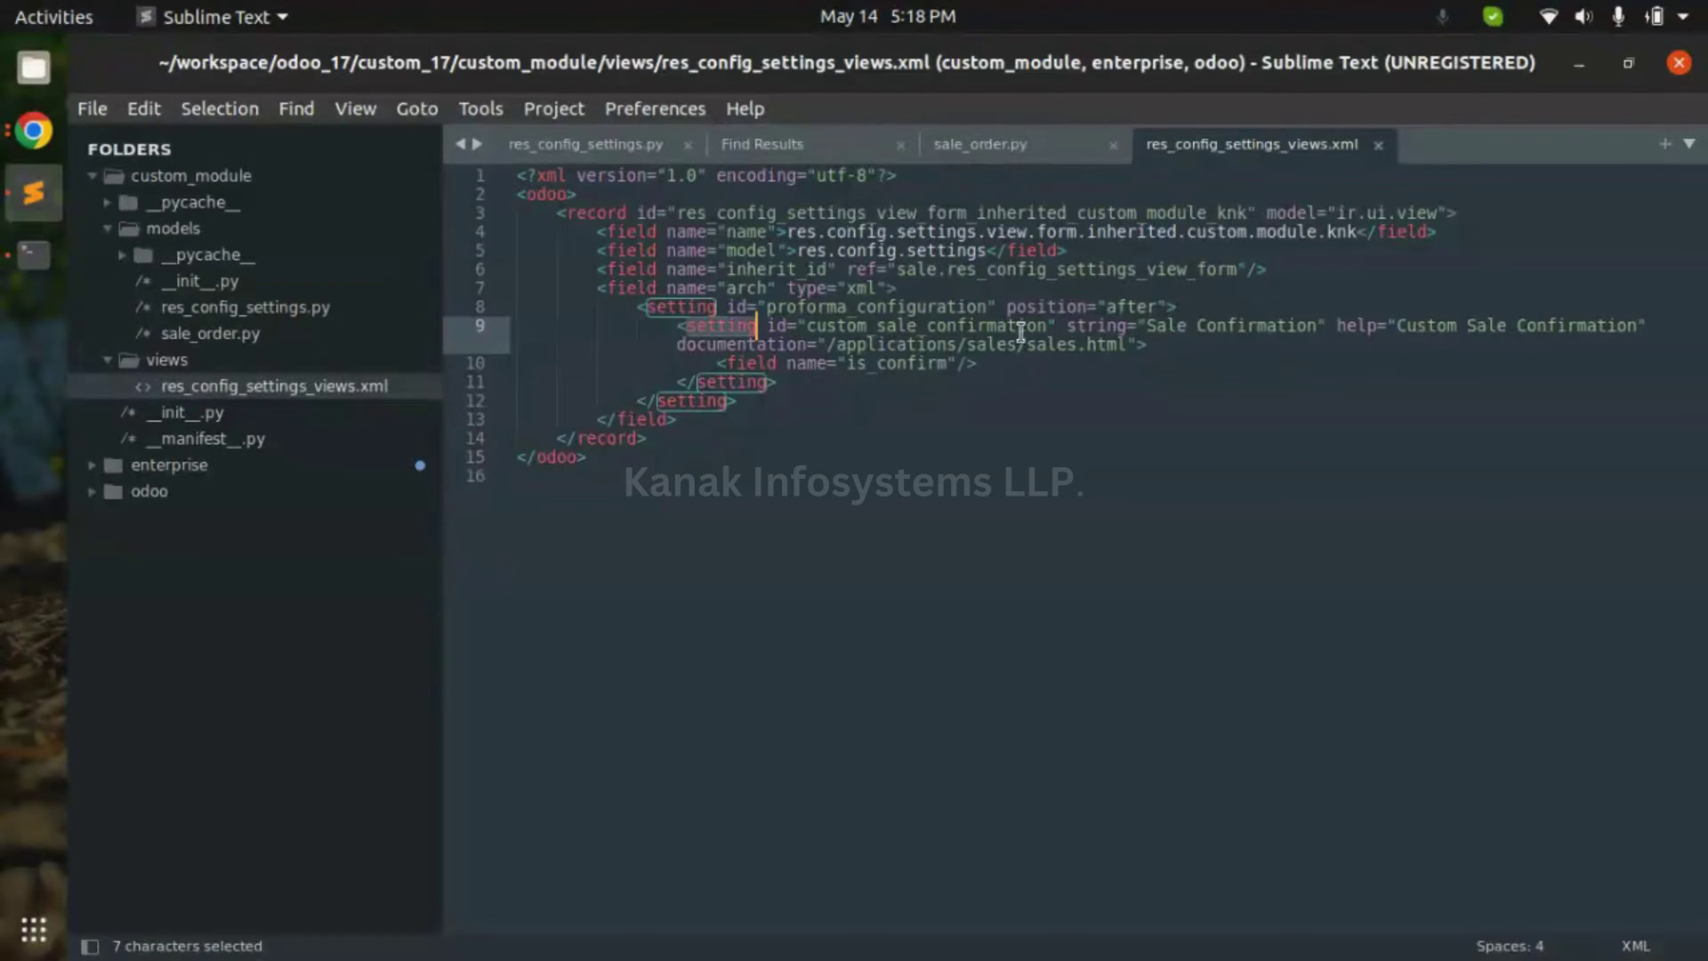
pyautogui.doubleClick(845, 325)
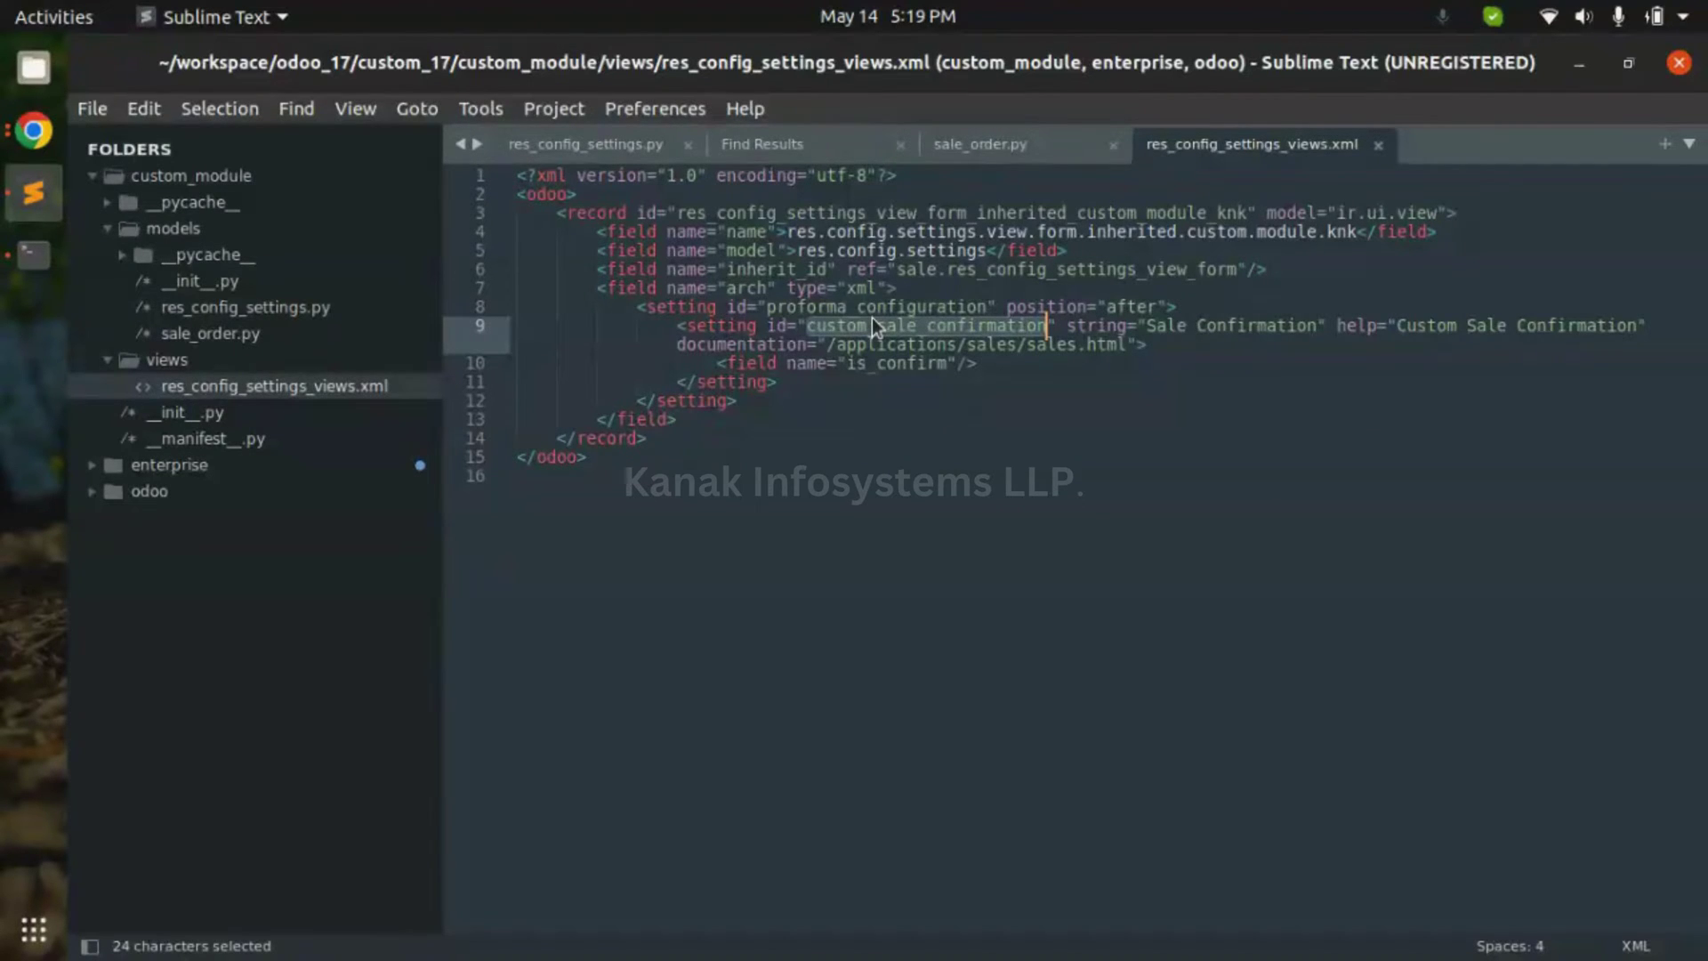
pyautogui.doubleClick(1167, 326)
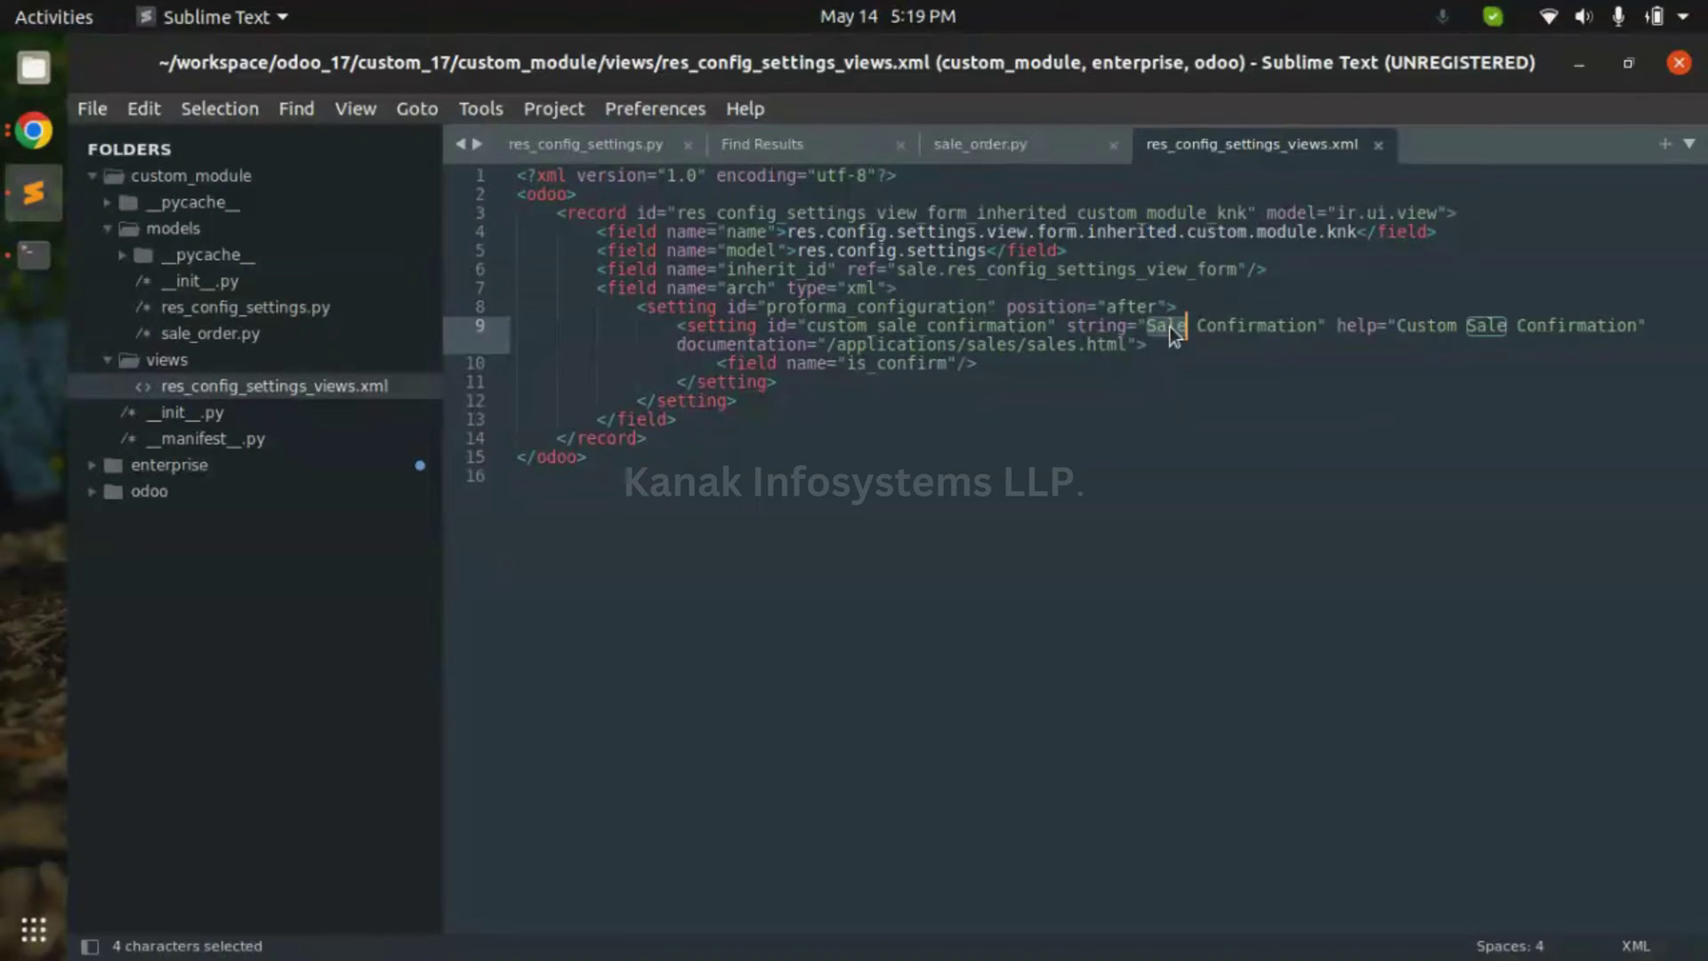
pyautogui.doubleClick(1428, 326)
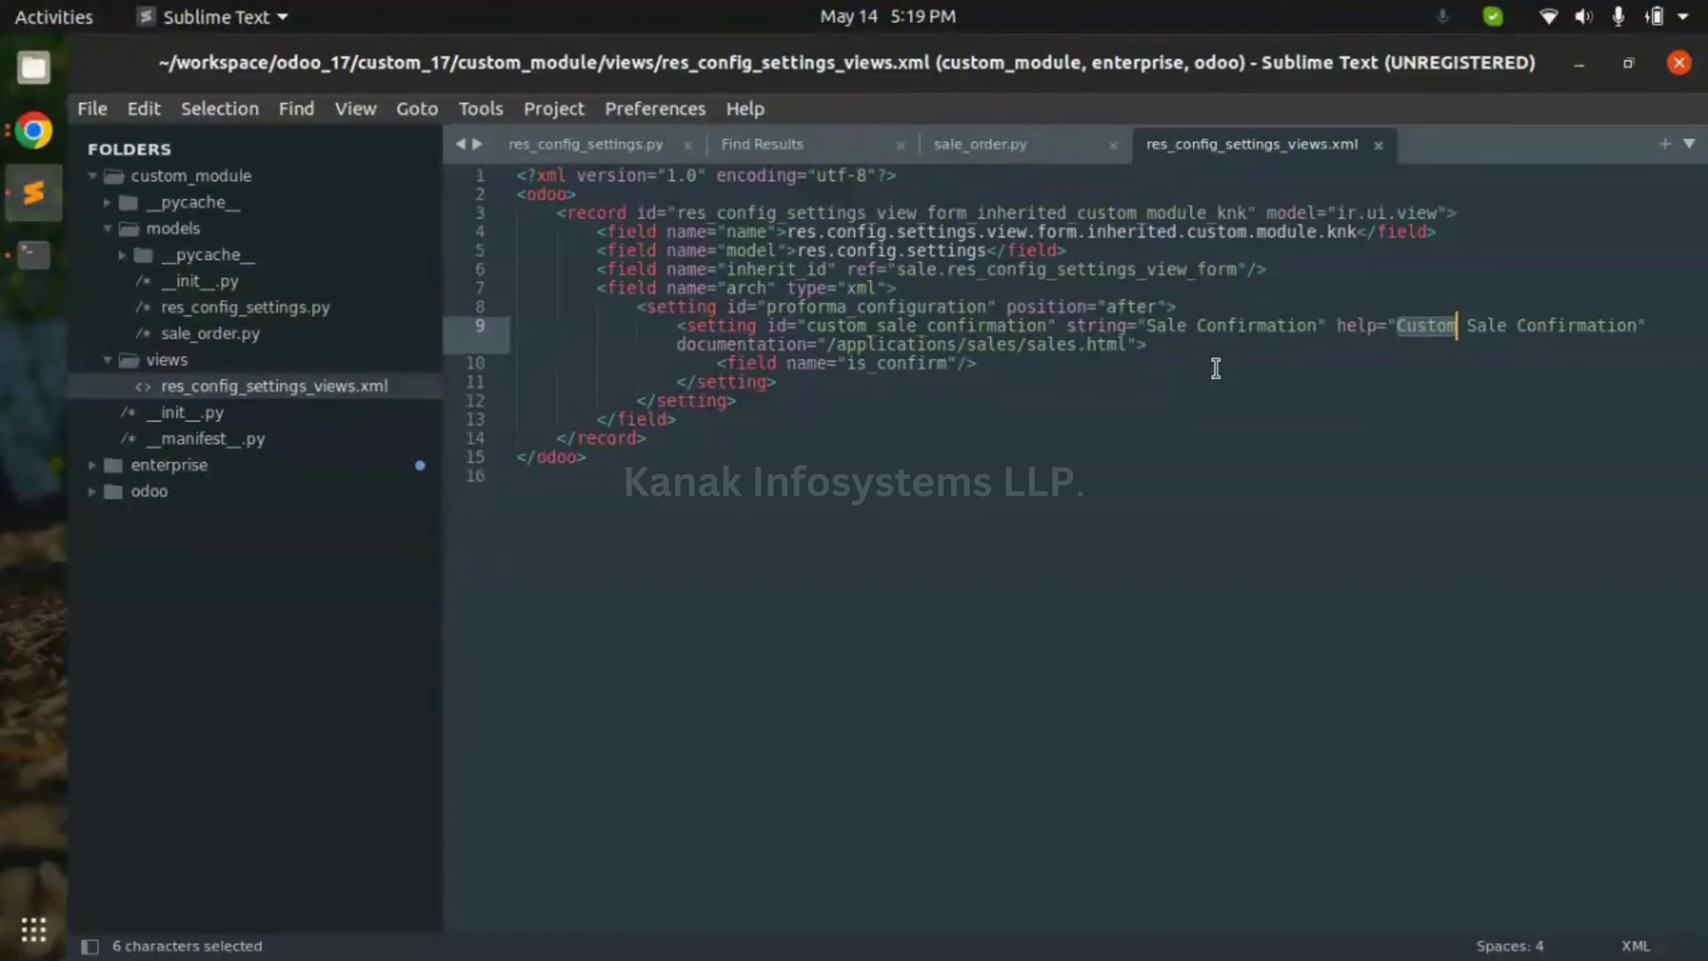
# - Cover the setting's documentation path and is_confirm field reference, then return to Odoo
pyautogui.doubleClick(767, 347)
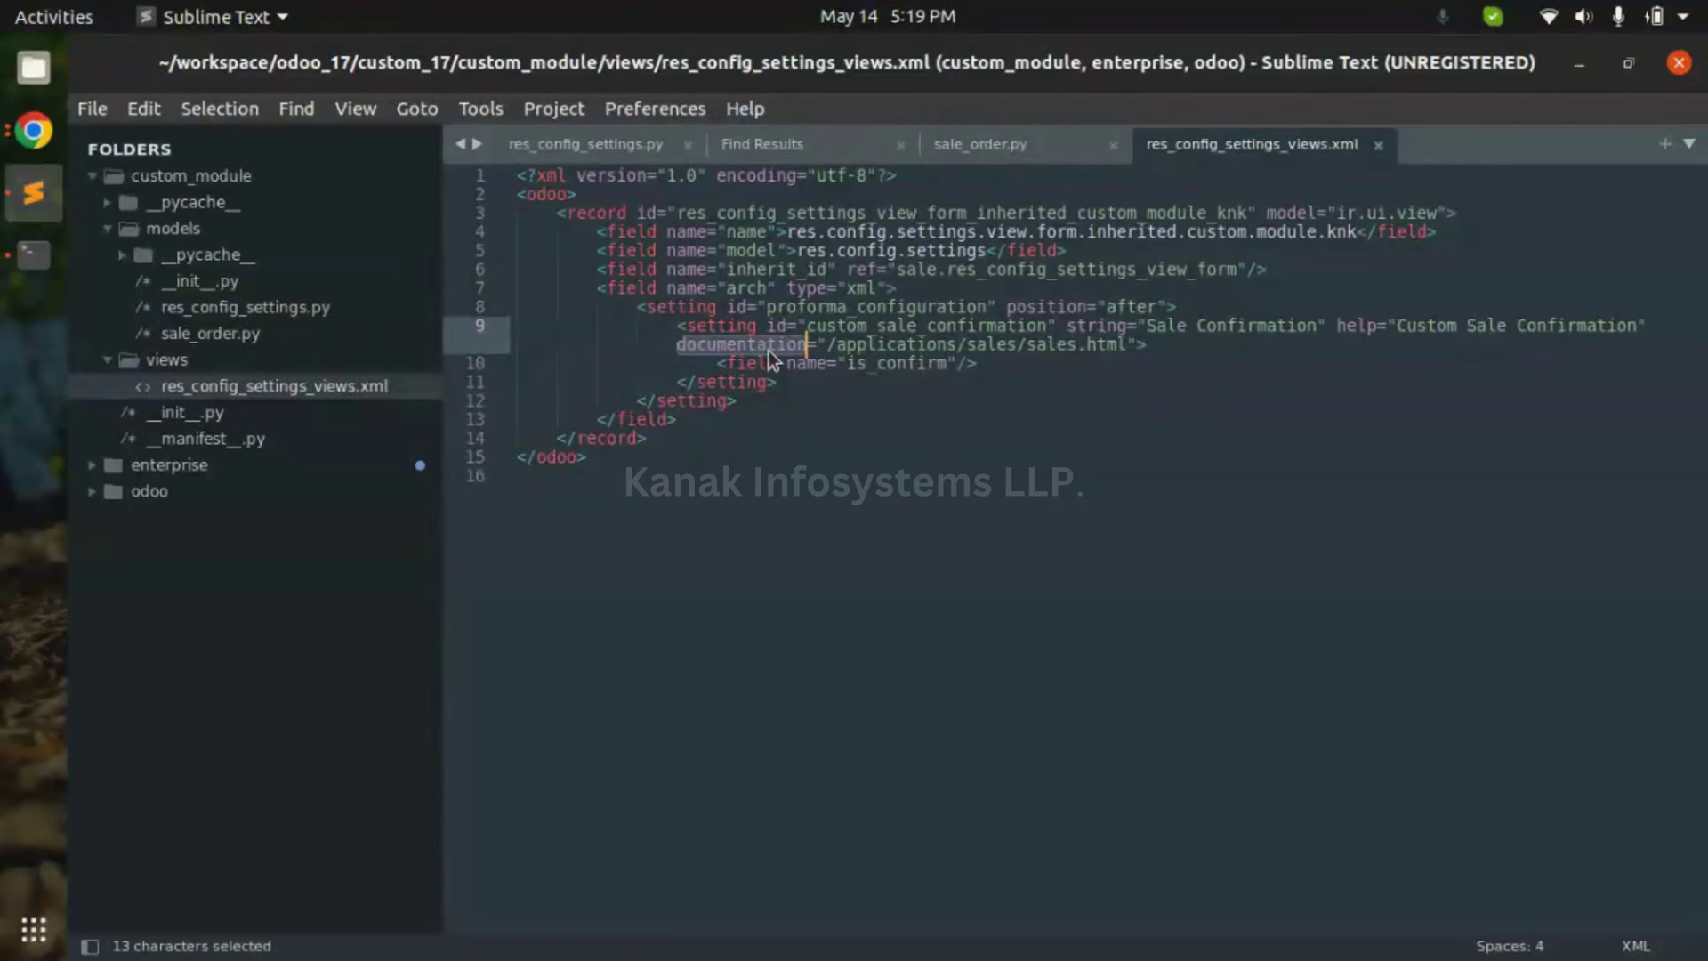
pyautogui.doubleClick(934, 347)
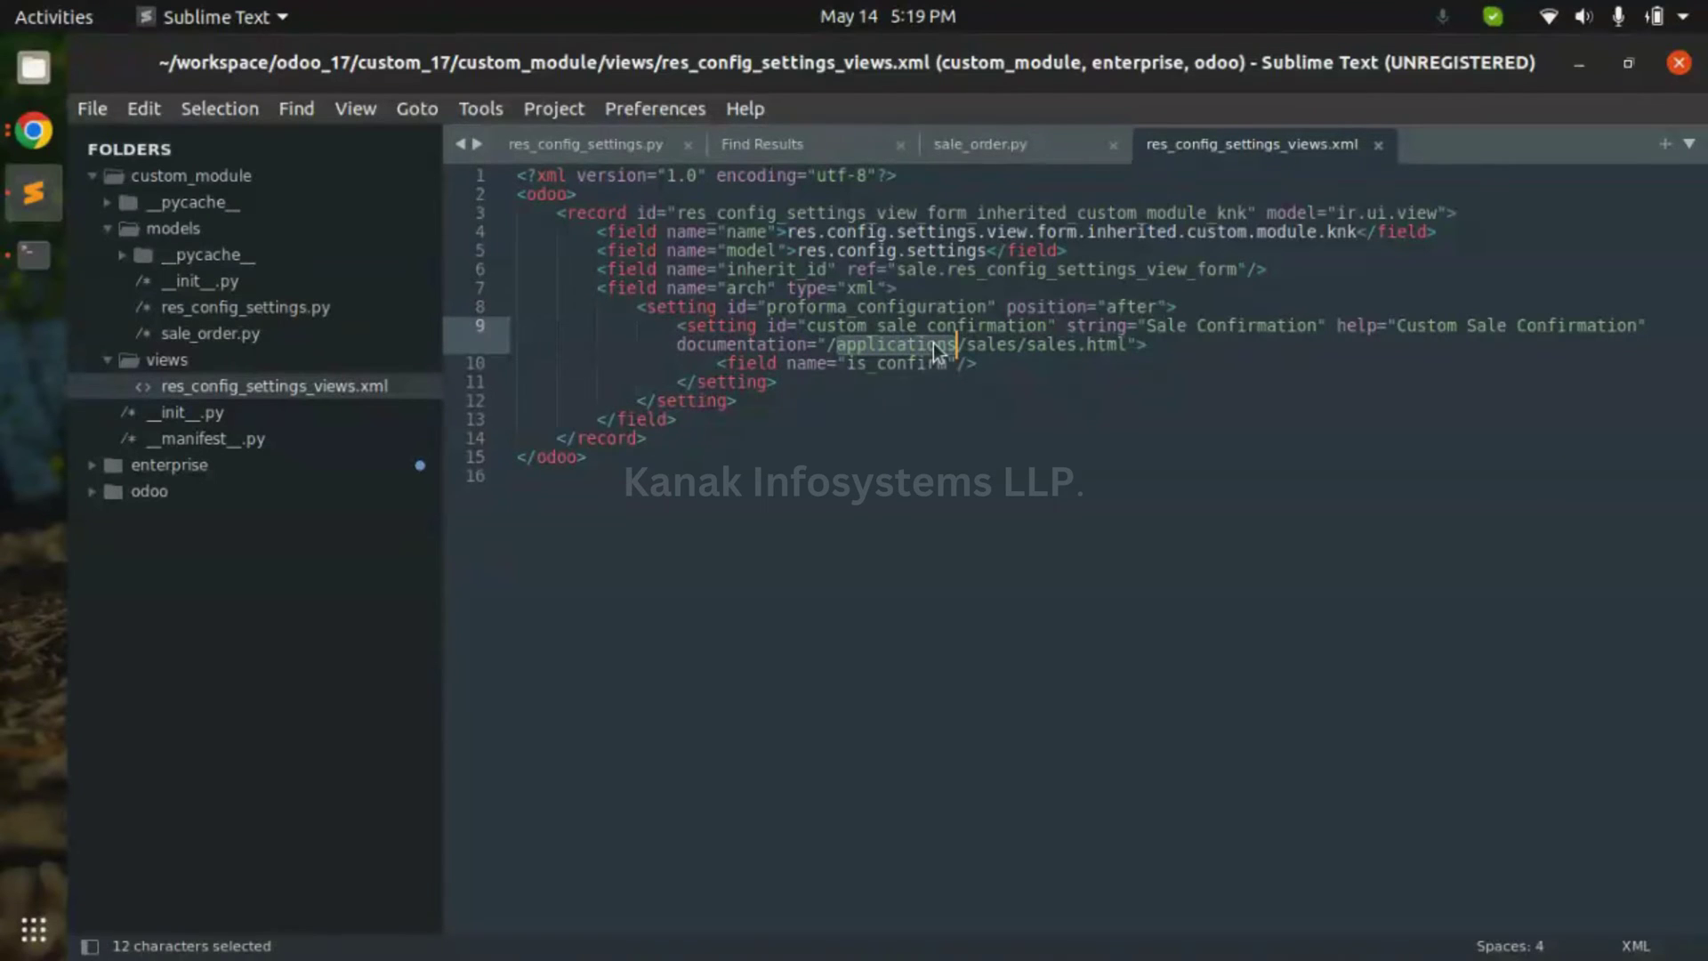
pyautogui.doubleClick(747, 347)
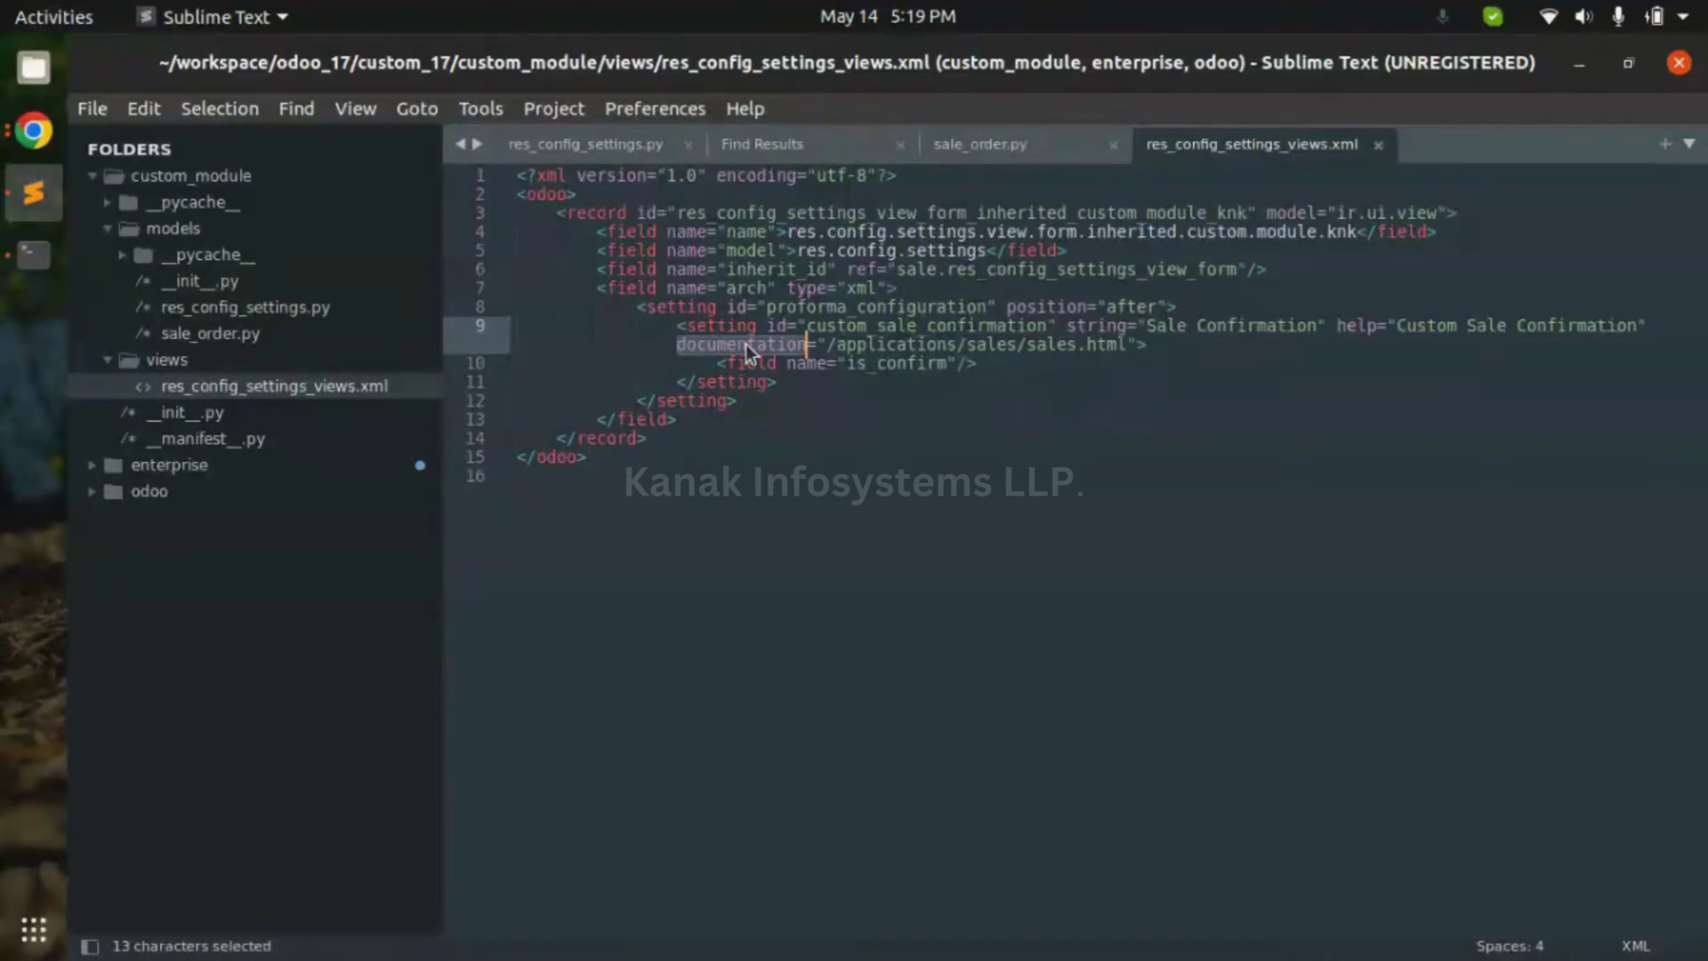
pyautogui.doubleClick(843, 365)
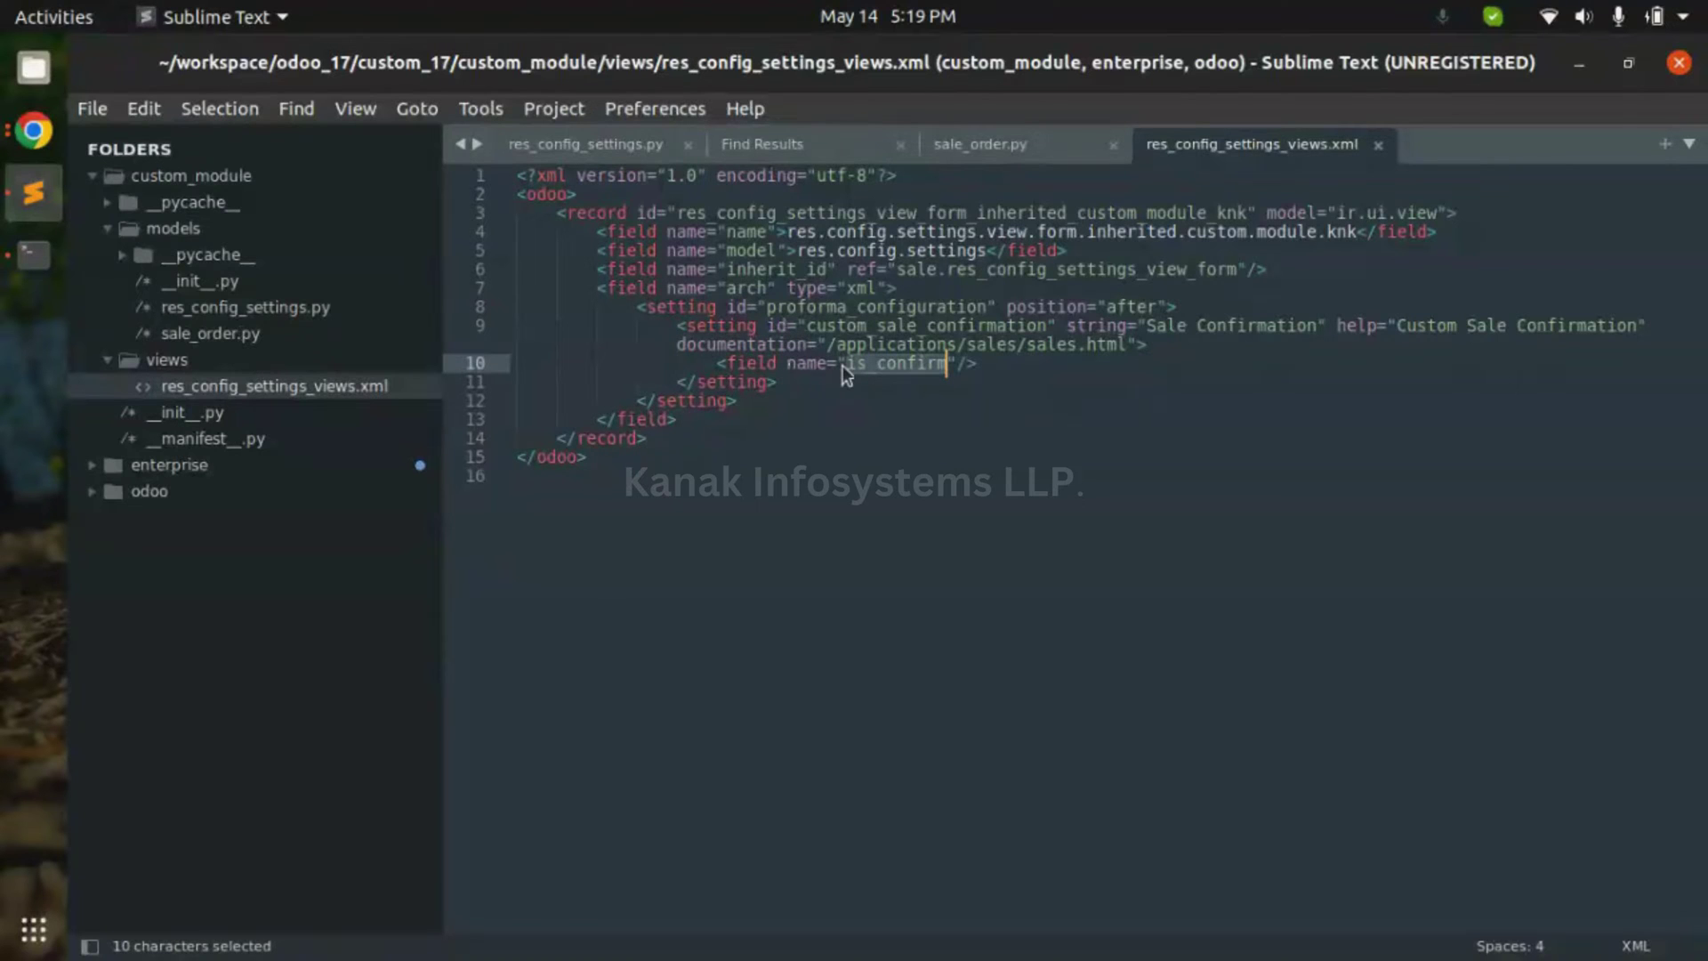
pyautogui.click(9, 133)
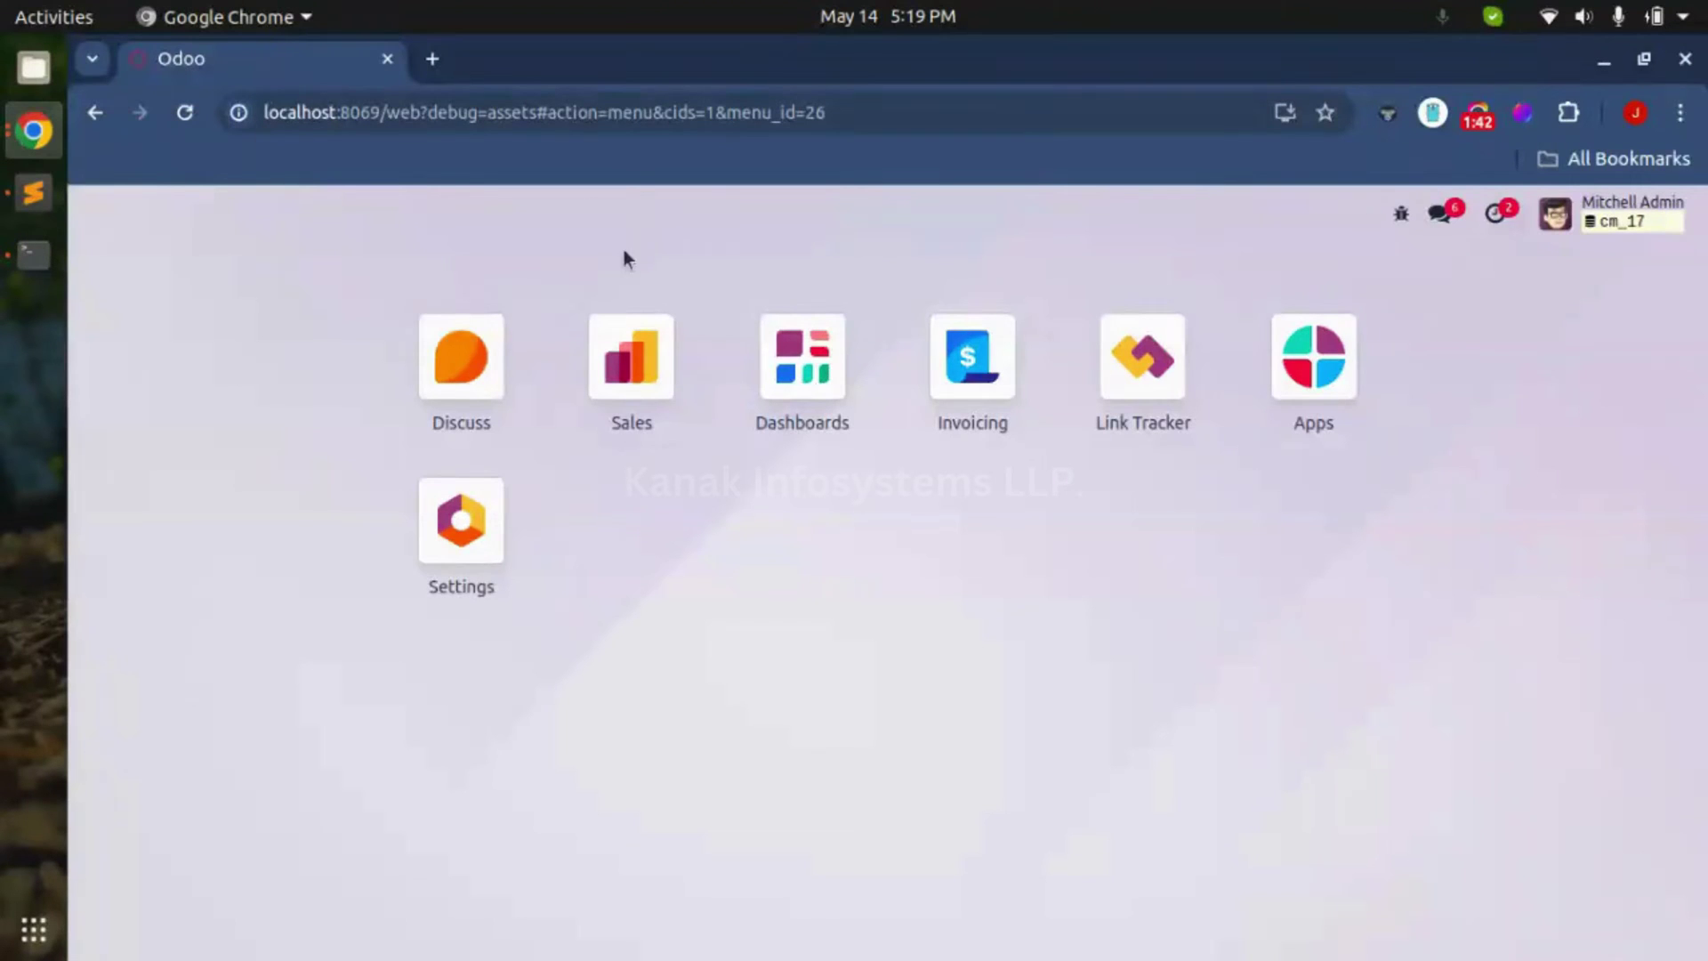
# - Enable and save Sale Confirmation in Sales settings after searching 'sale c' and viewing its documentation
pyautogui.click(614, 416)
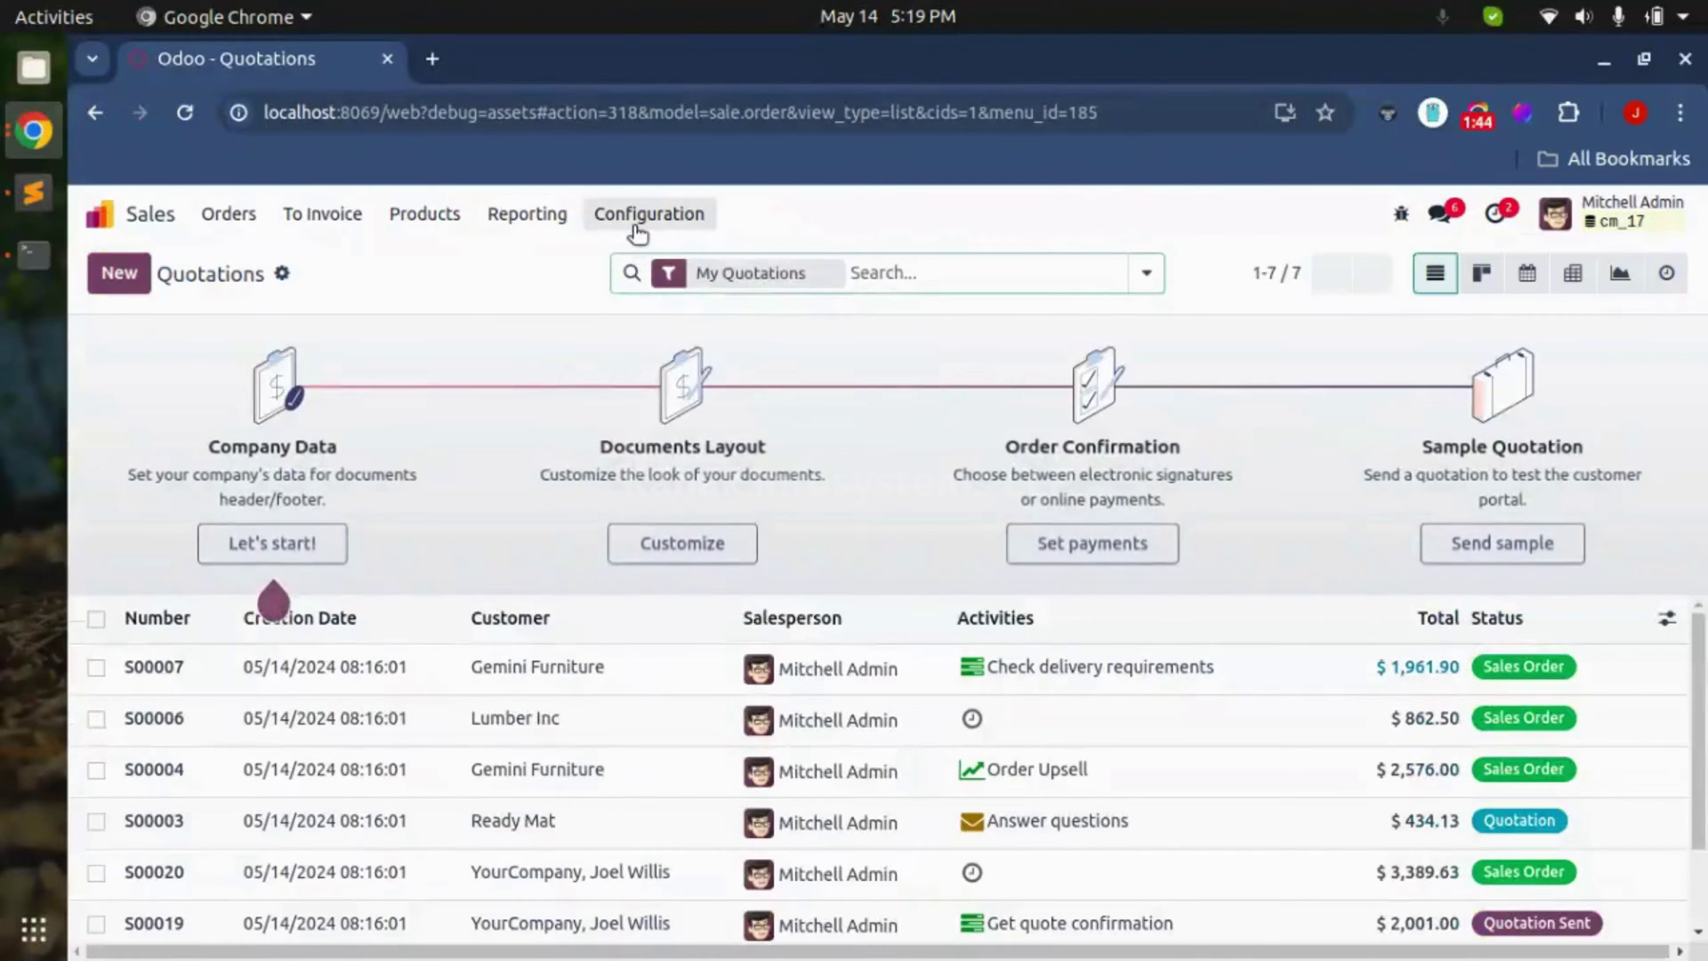
pyautogui.click(637, 226)
pyautogui.click(629, 264)
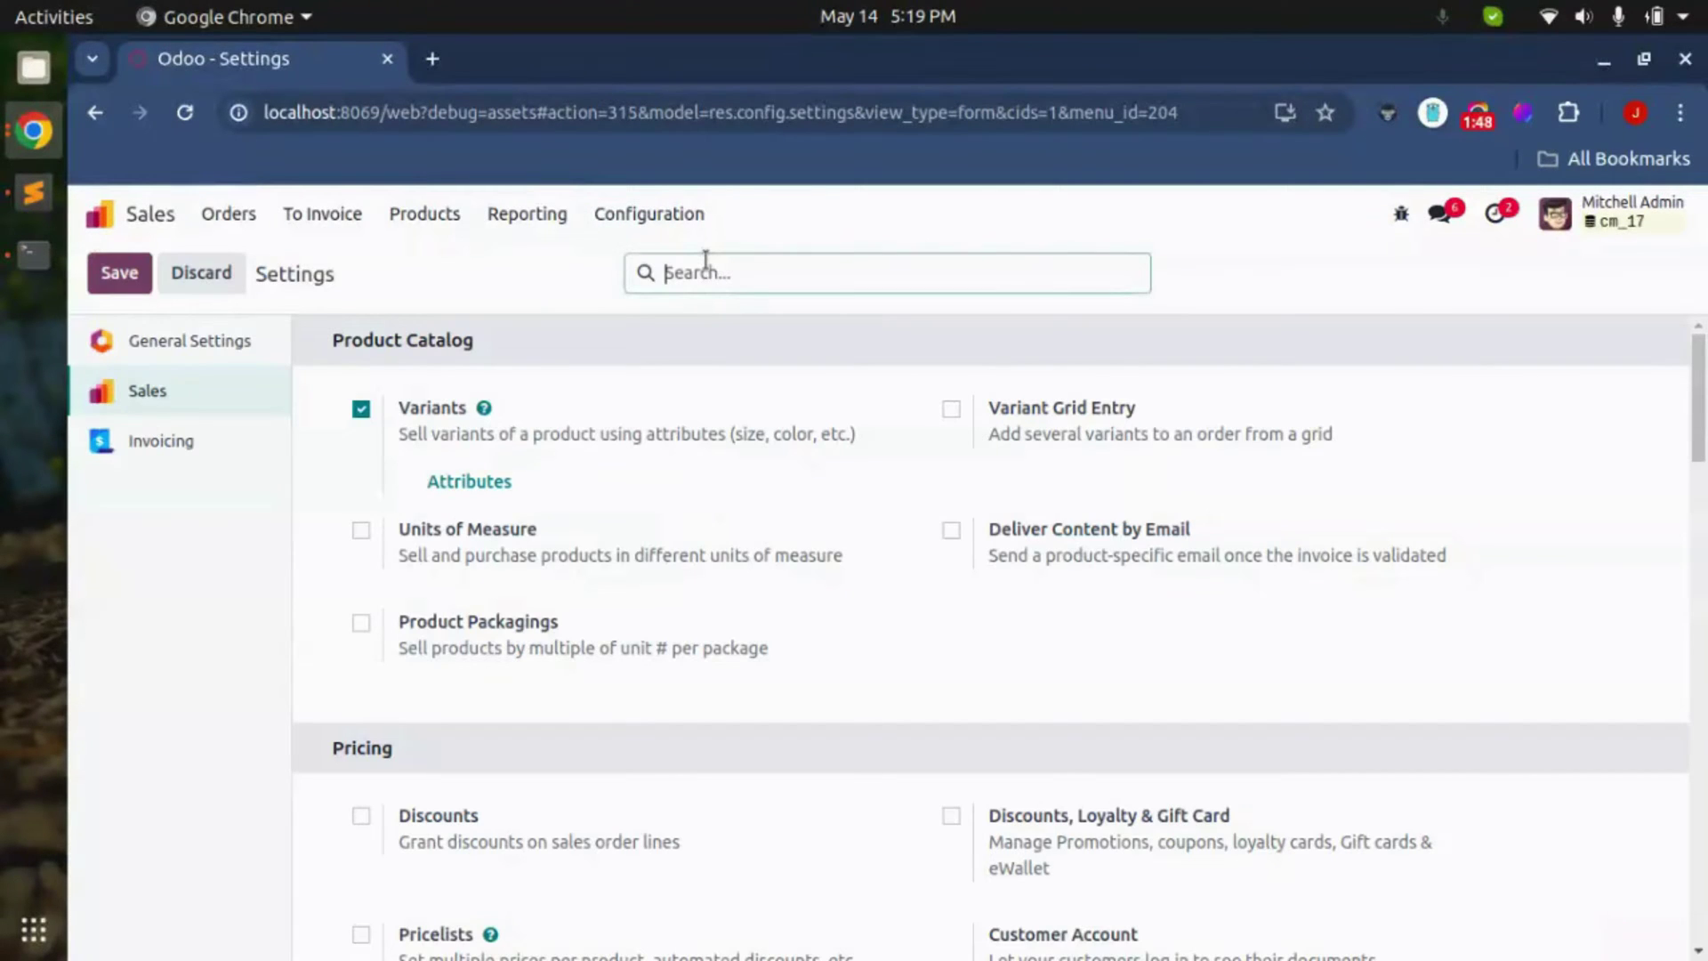
pyautogui.write('sale c')
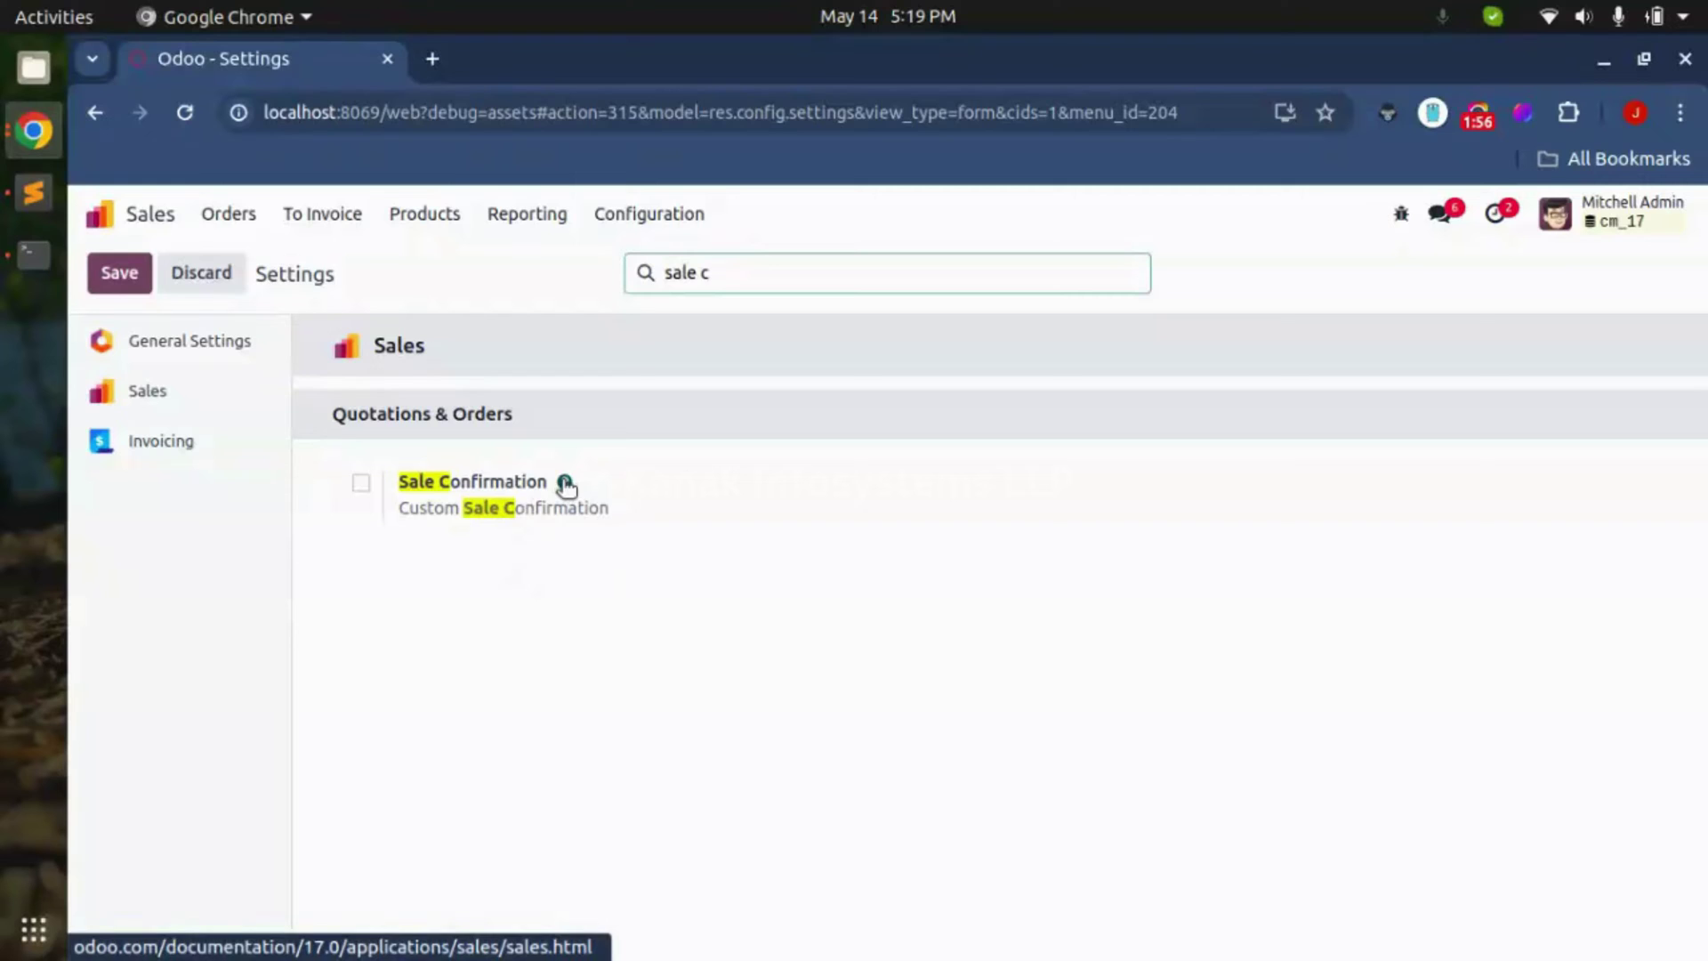
pyautogui.tripleClick(481, 480)
pyautogui.tripleClick(560, 505)
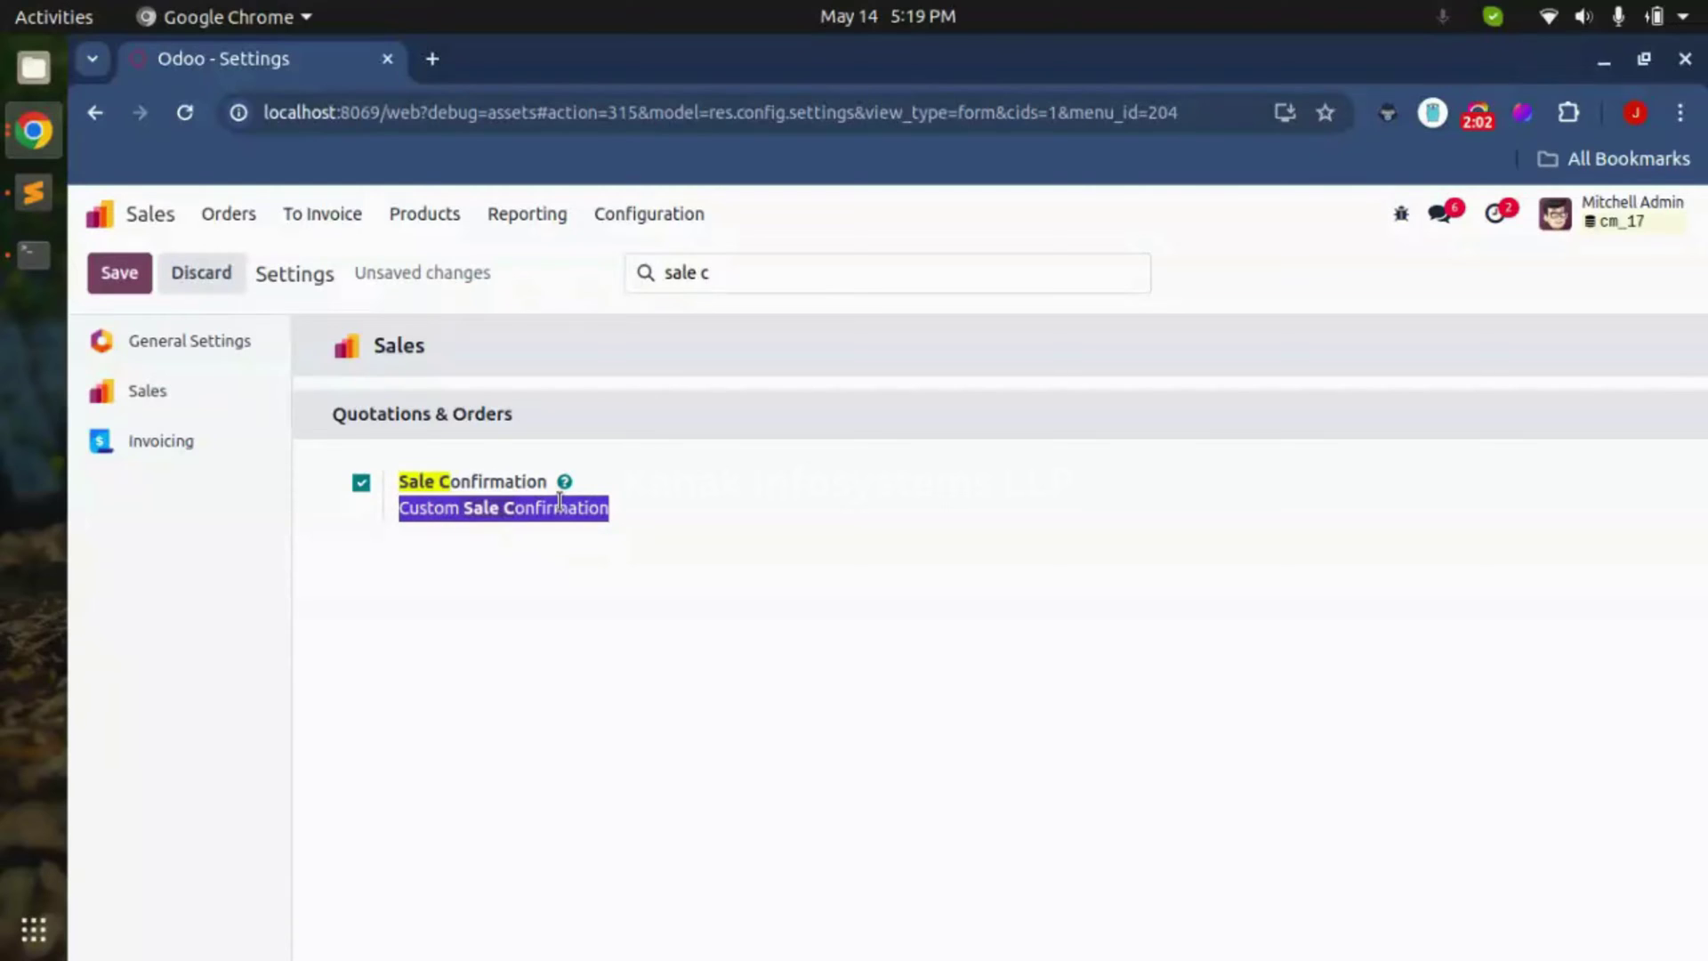
pyautogui.click(565, 482)
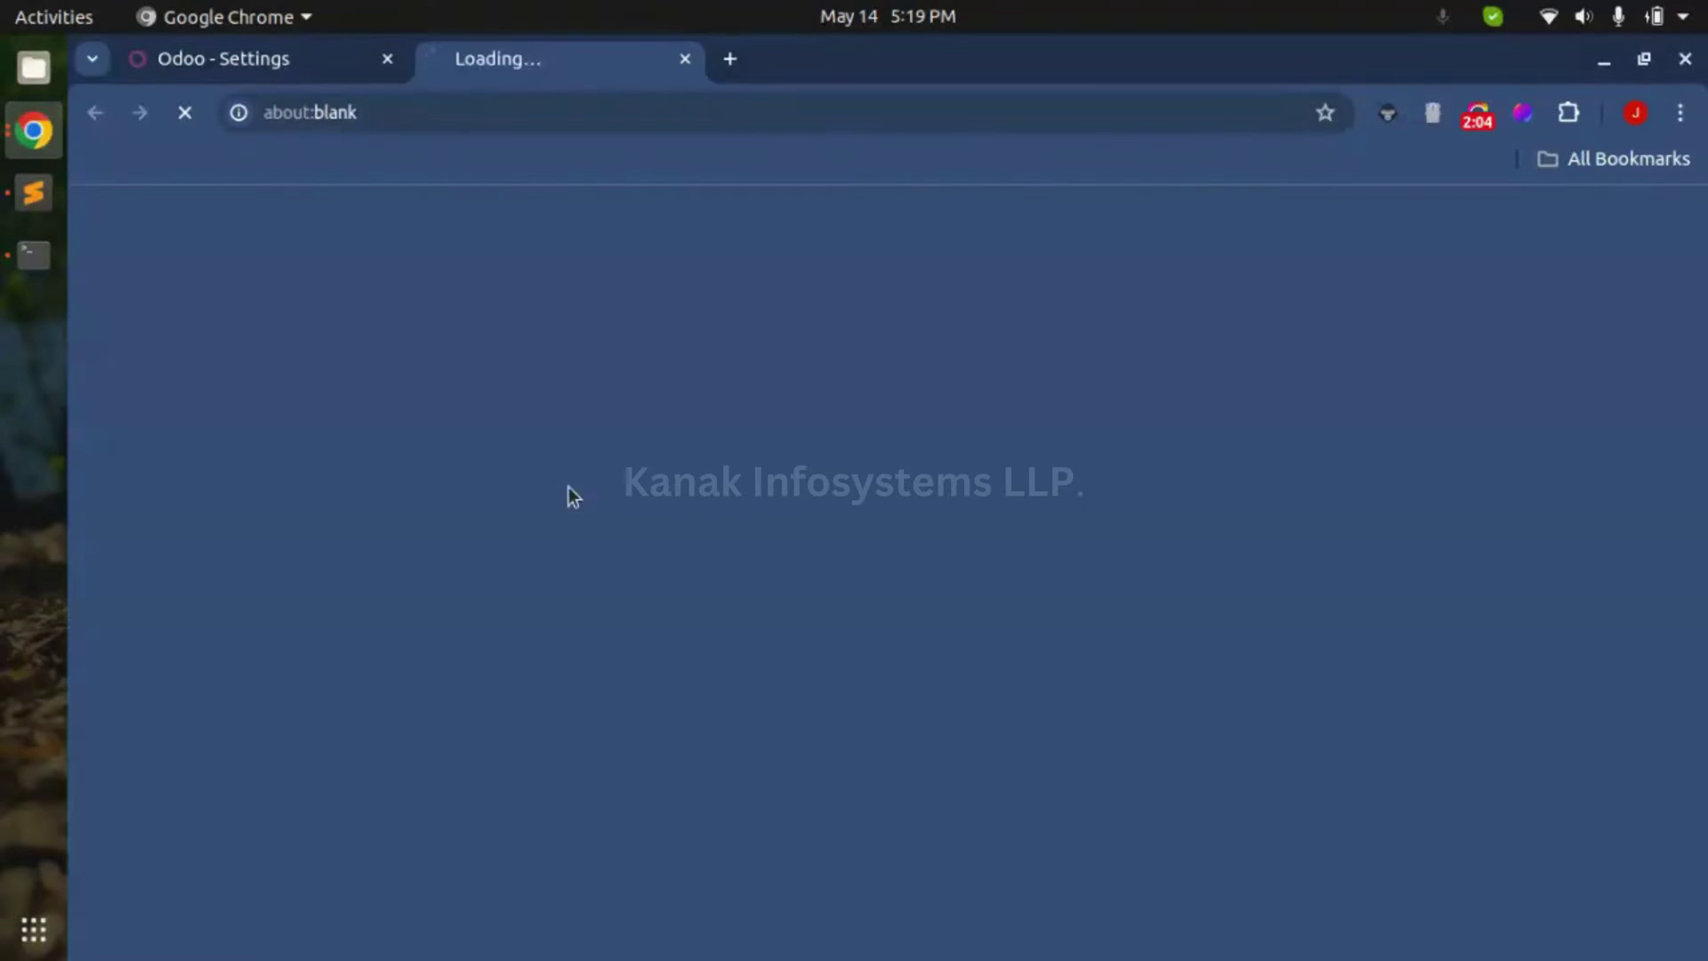
pyautogui.click(681, 56)
pyautogui.click(110, 273)
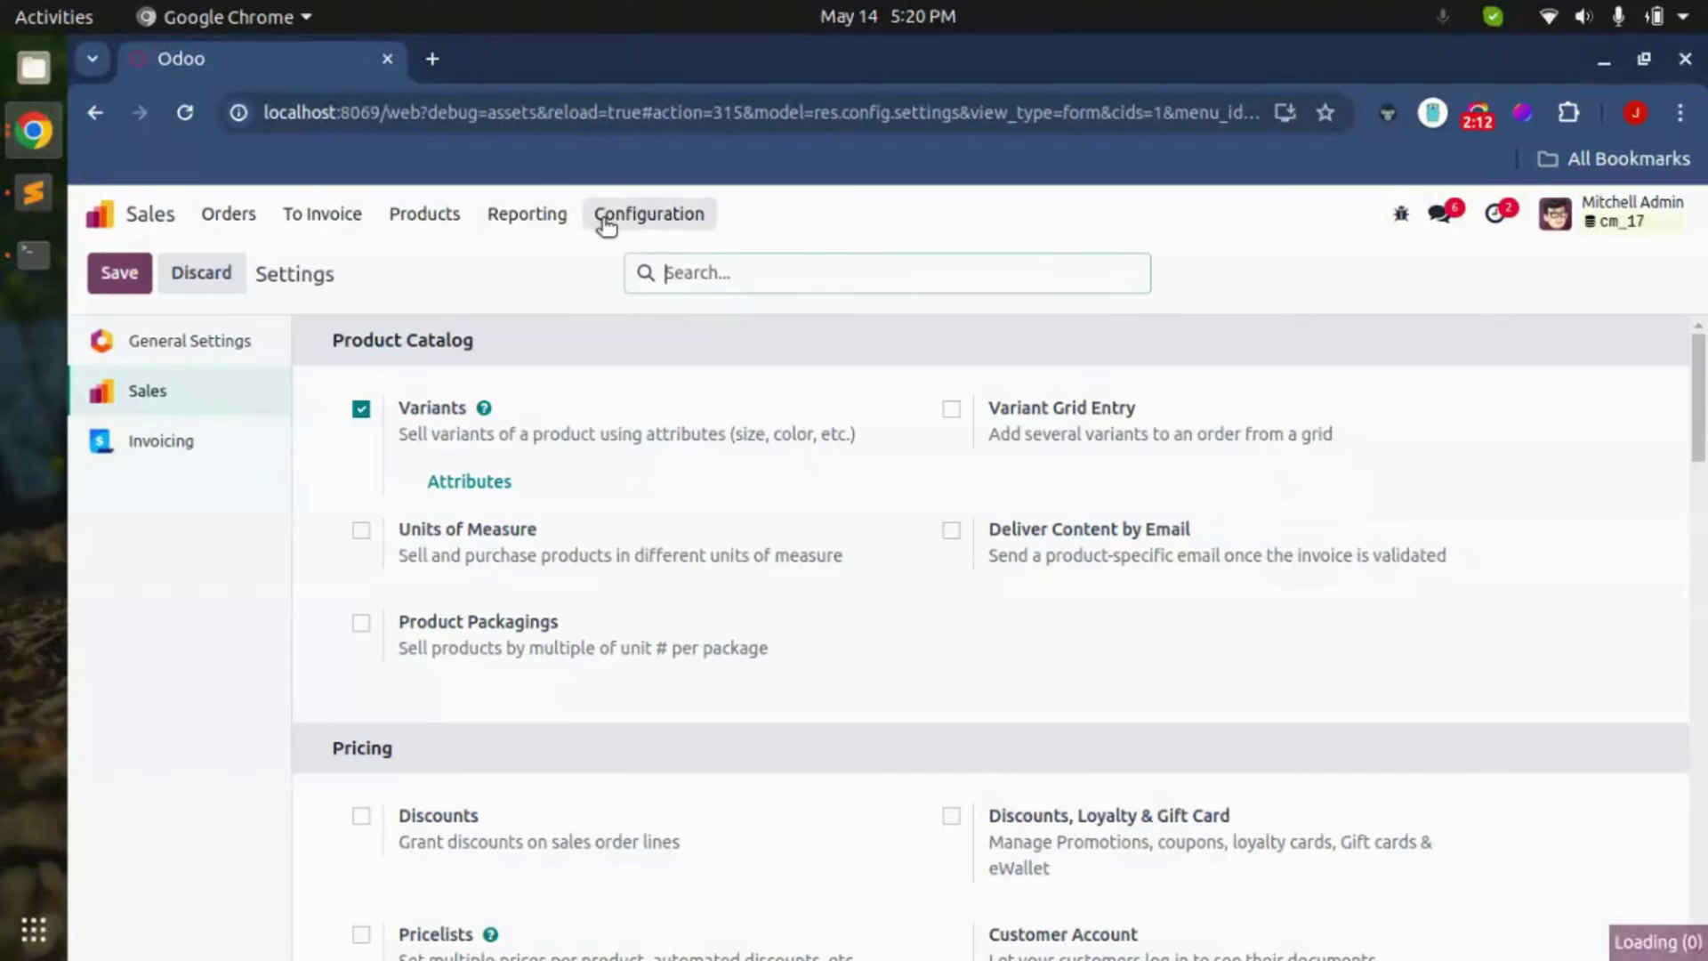
# - Revisit the config_parameter argument in res_config_settings.py, then return to the browser
pyautogui.click(33, 192)
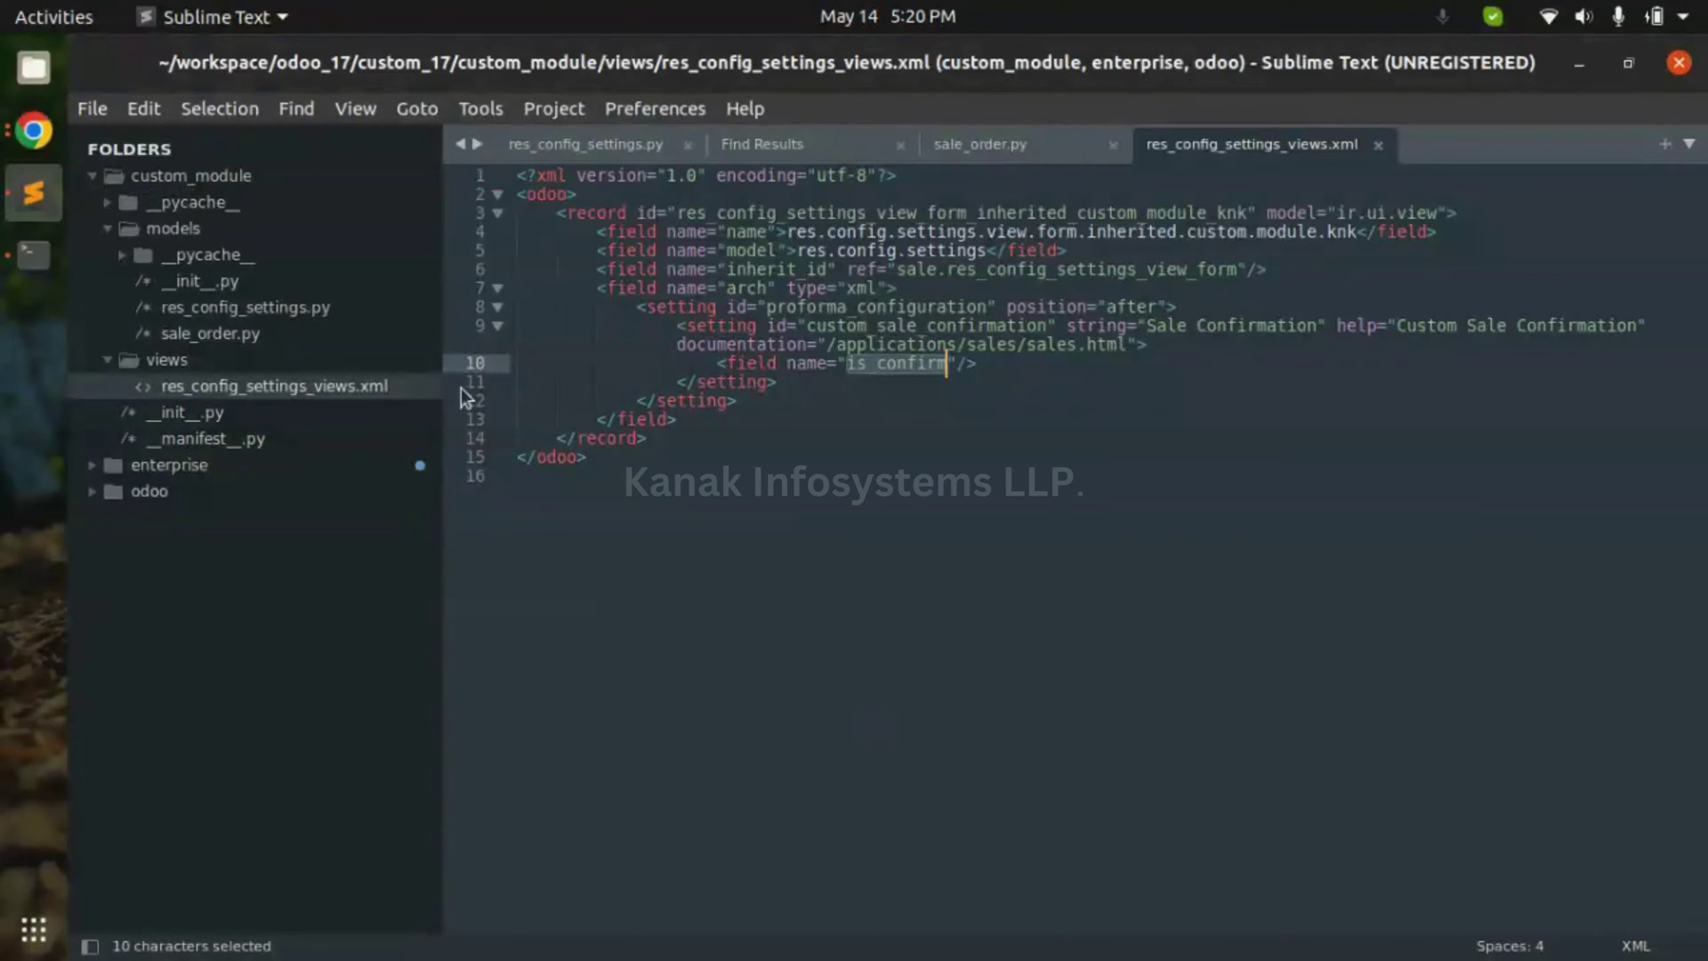
pyautogui.click(250, 315)
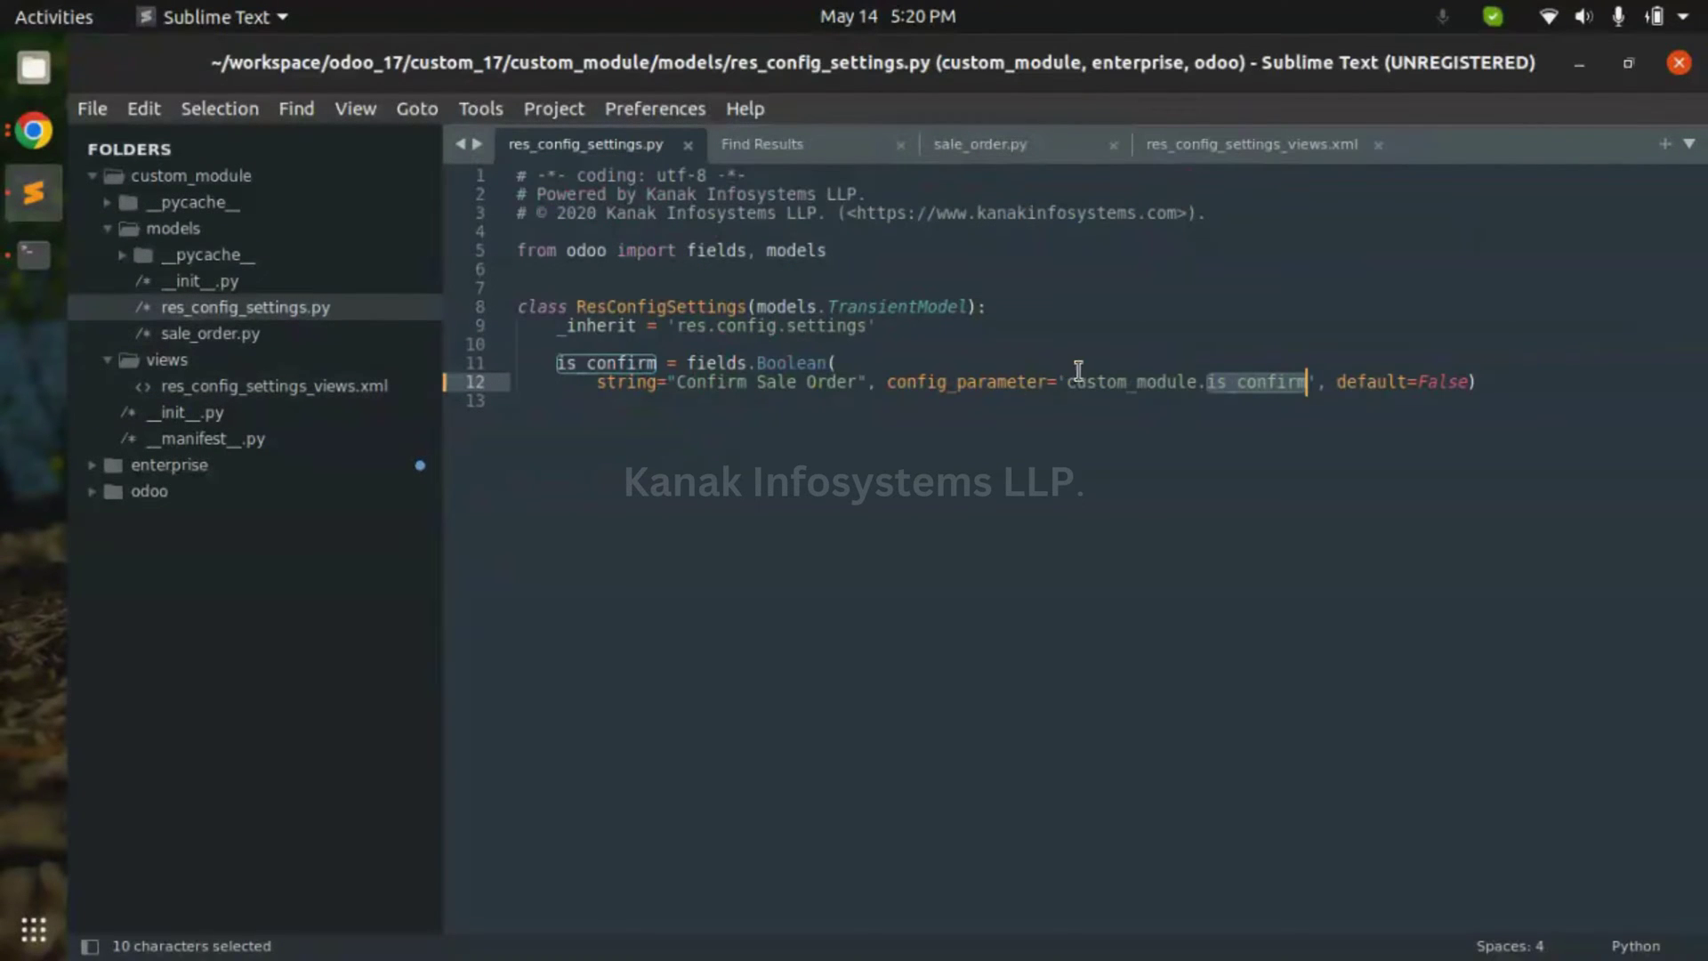
pyautogui.doubleClick(968, 382)
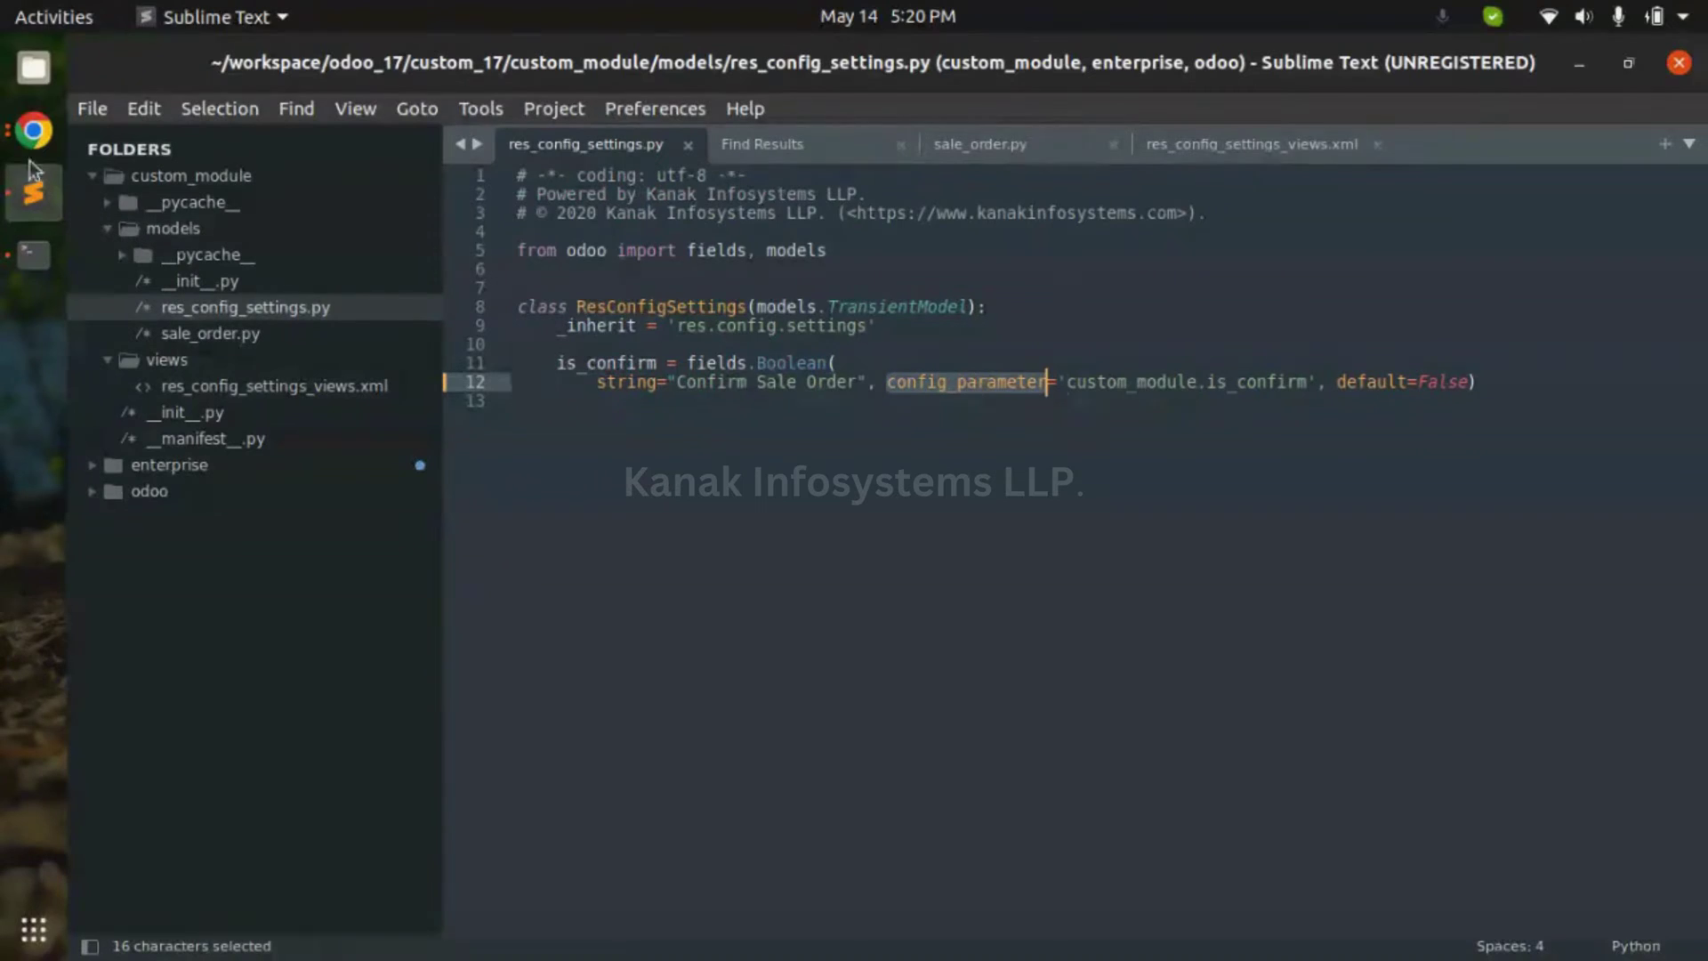
pyautogui.click(33, 131)
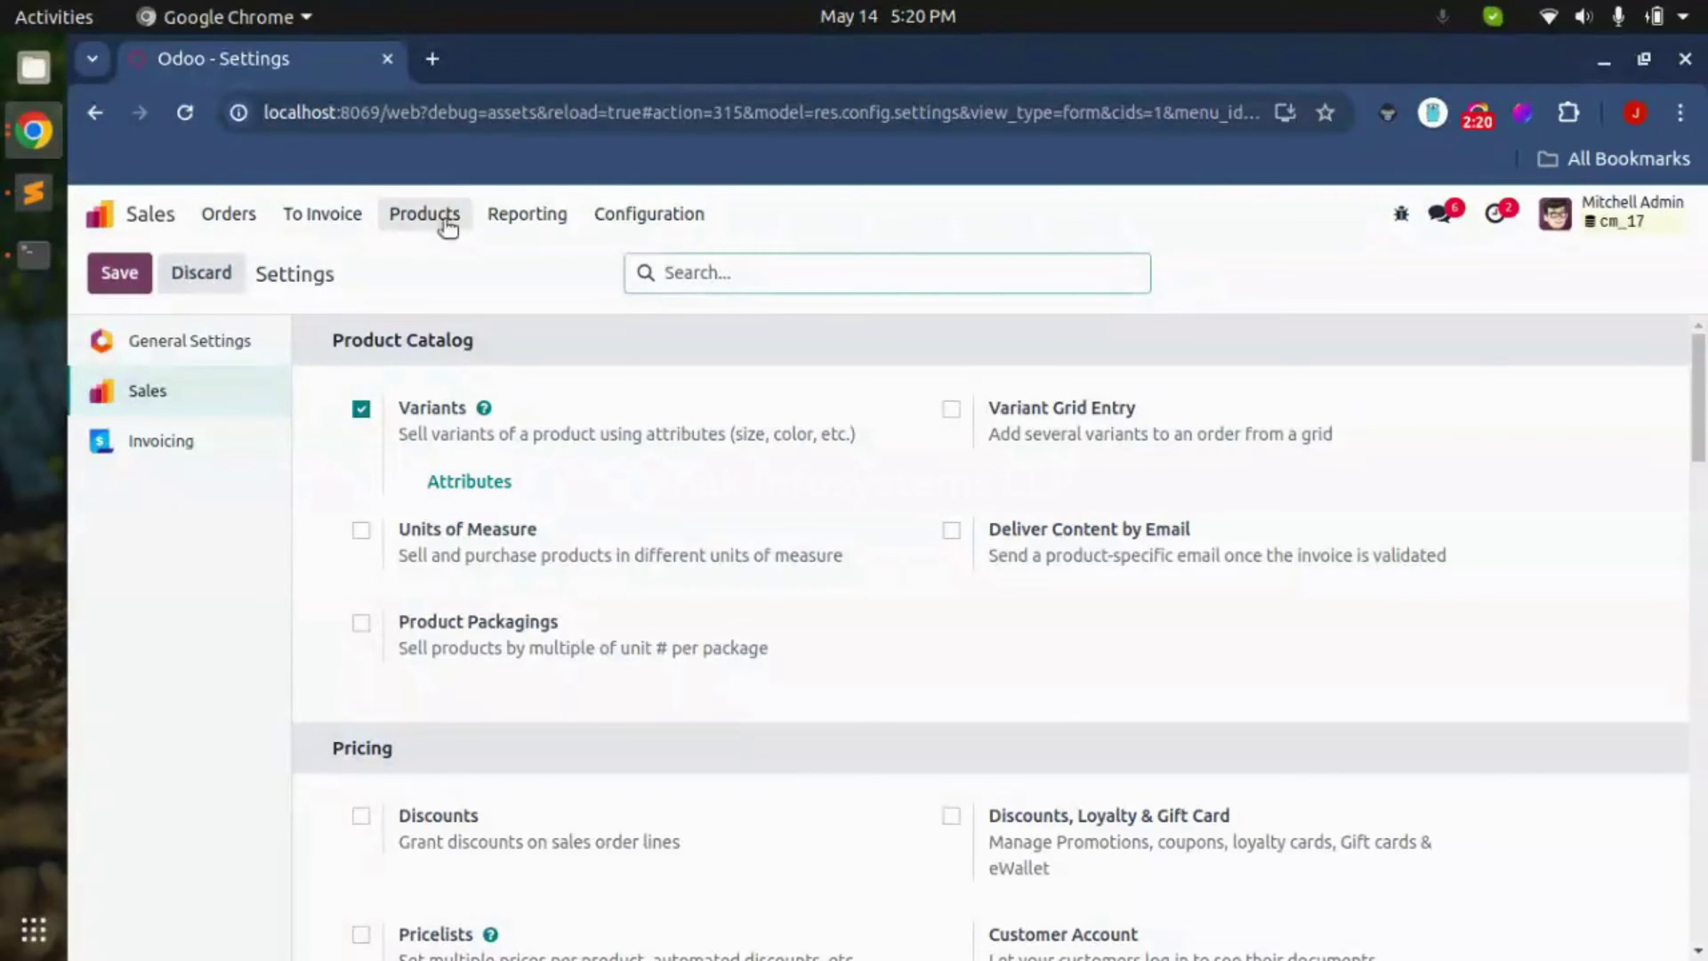
# - Go to Settings > Technical > System Parameters
pyautogui.click(622, 217)
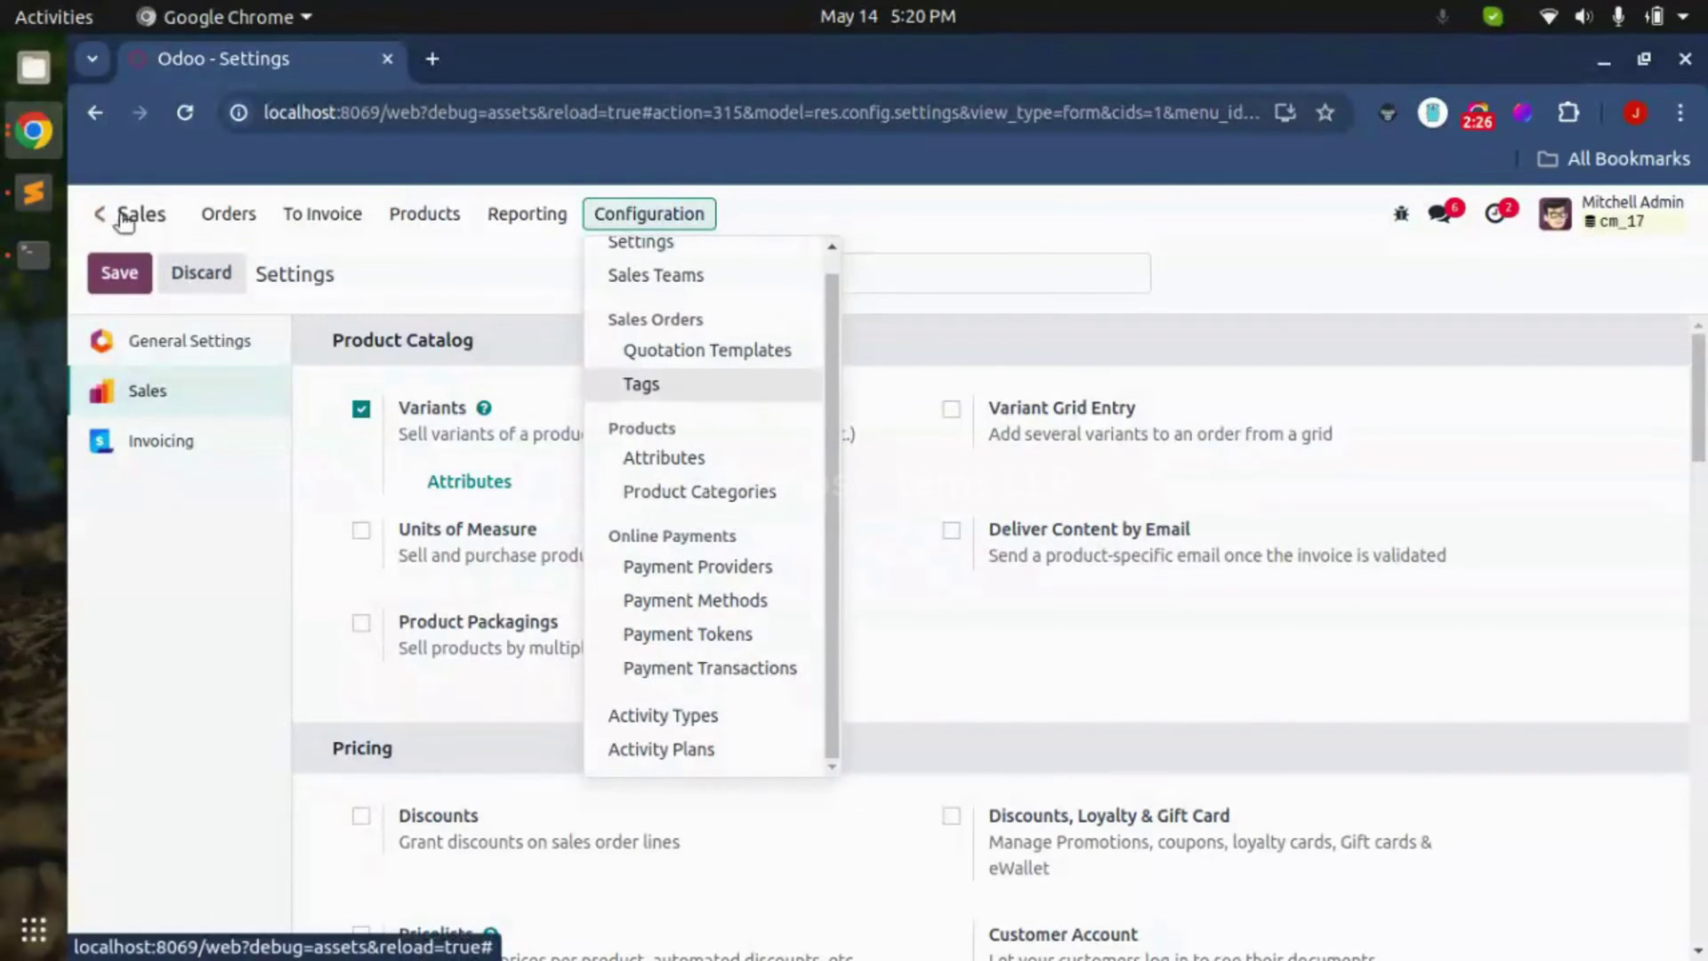
pyautogui.click(102, 218)
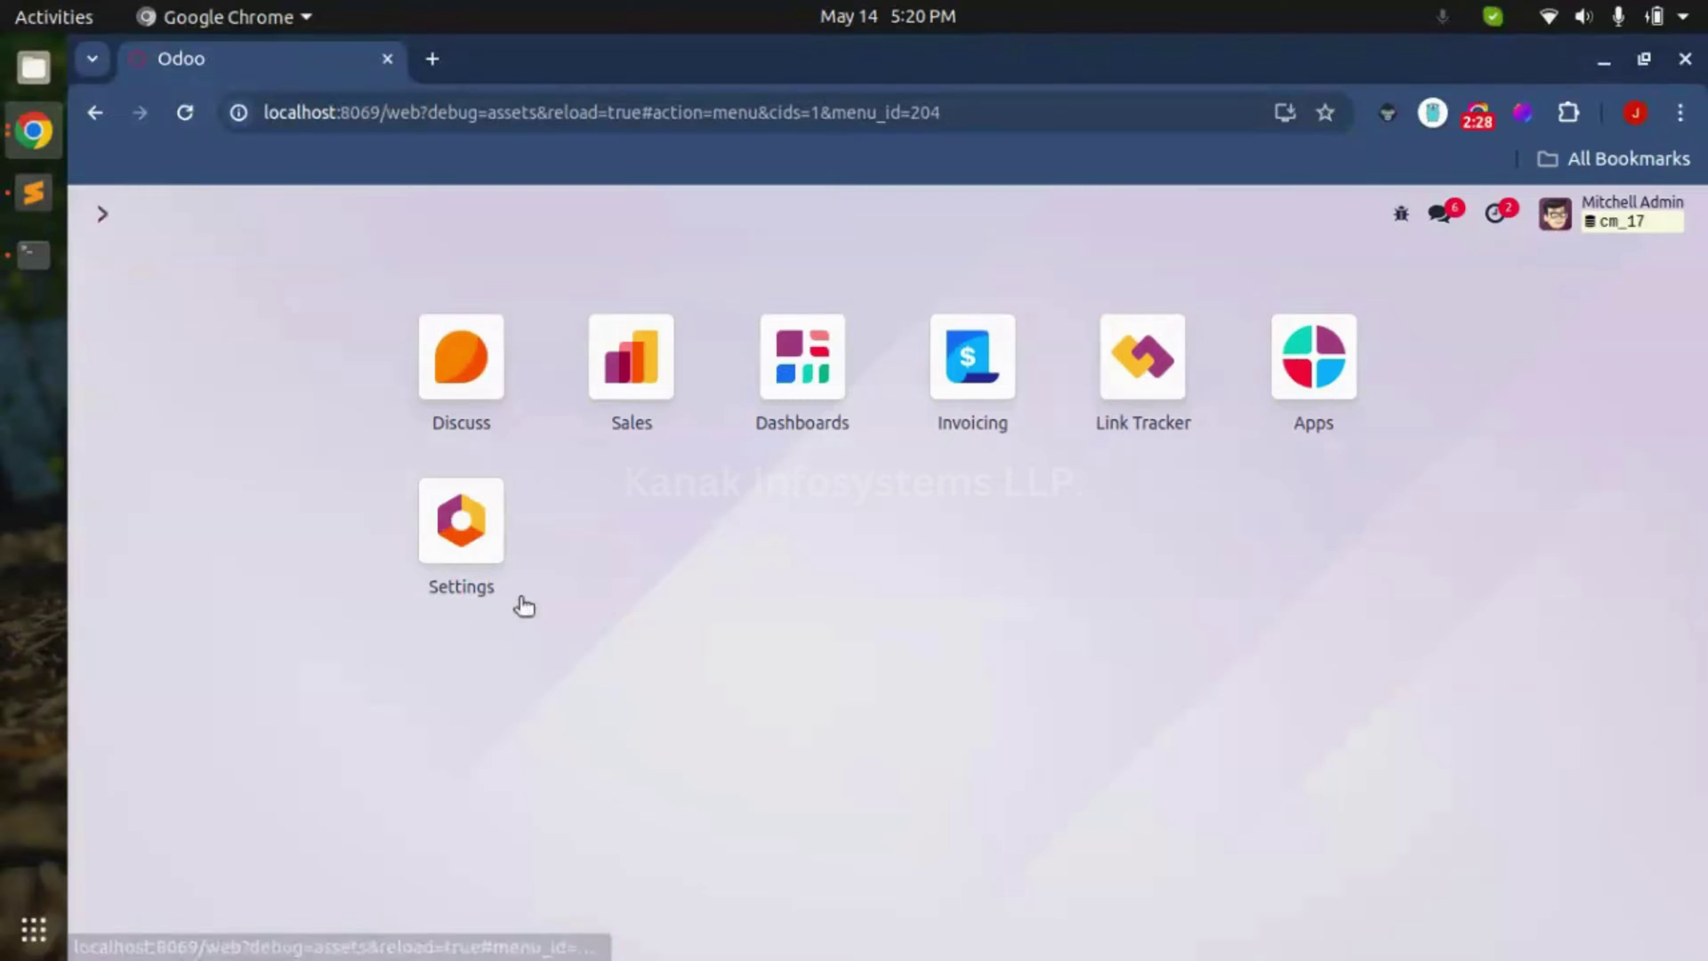
pyautogui.click(472, 562)
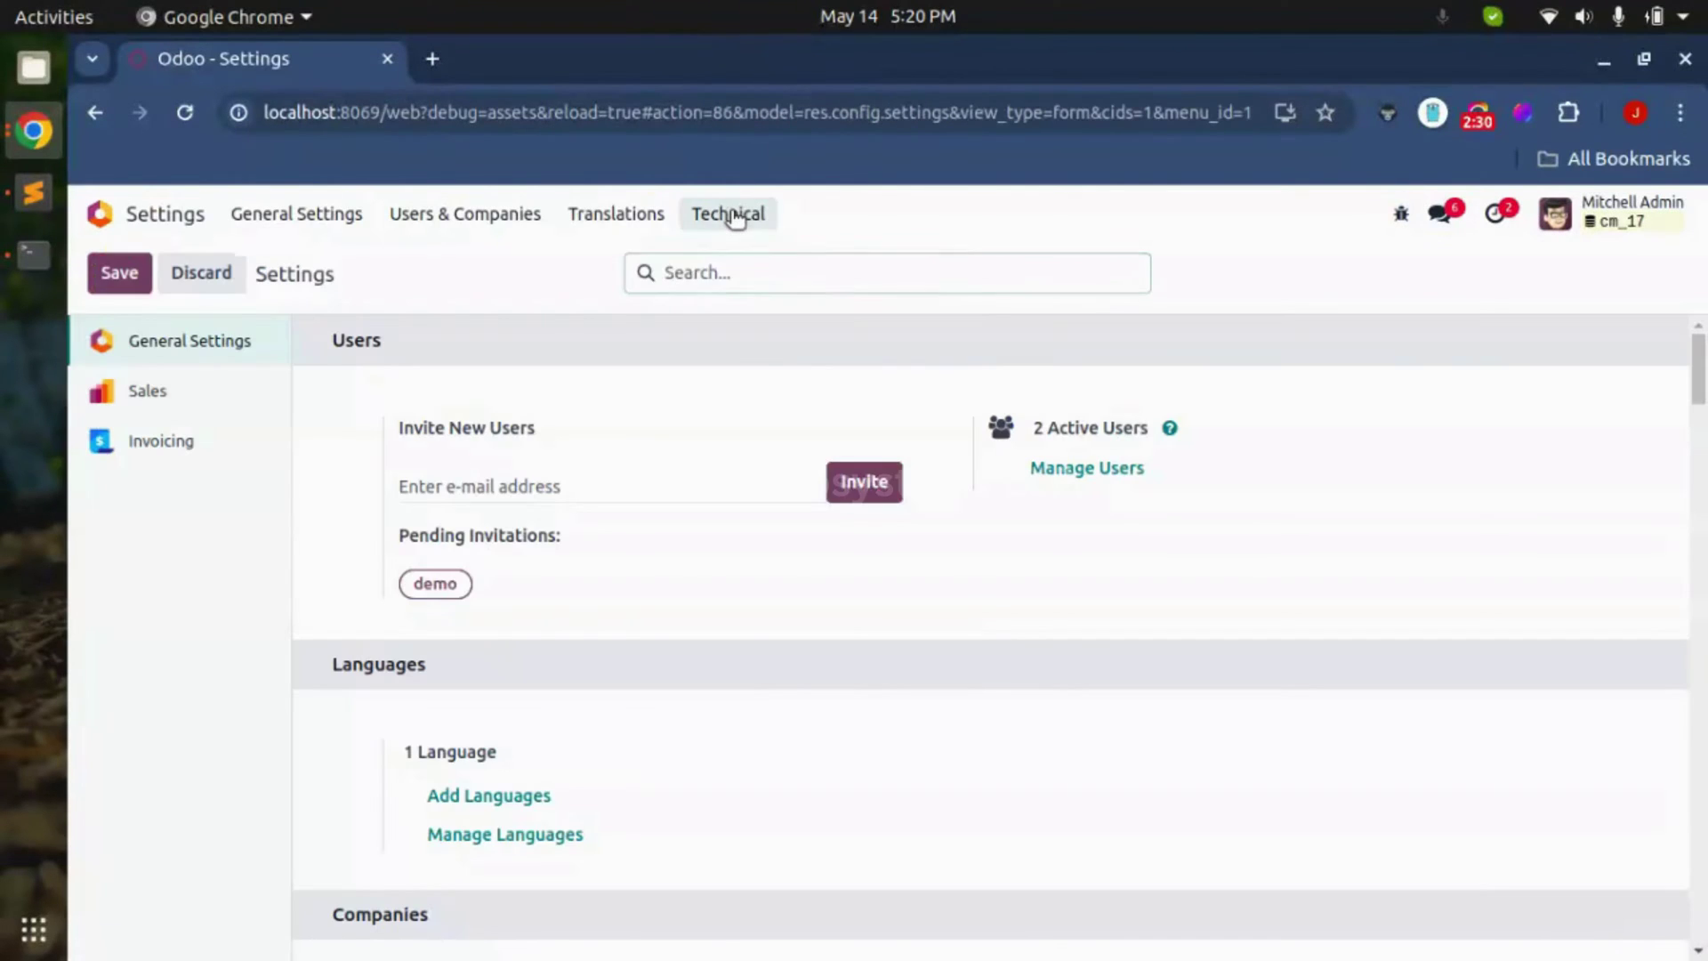
pyautogui.click(734, 215)
pyautogui.scroll(-10, 765, 498)
pyautogui.scroll(-5, 774, 722)
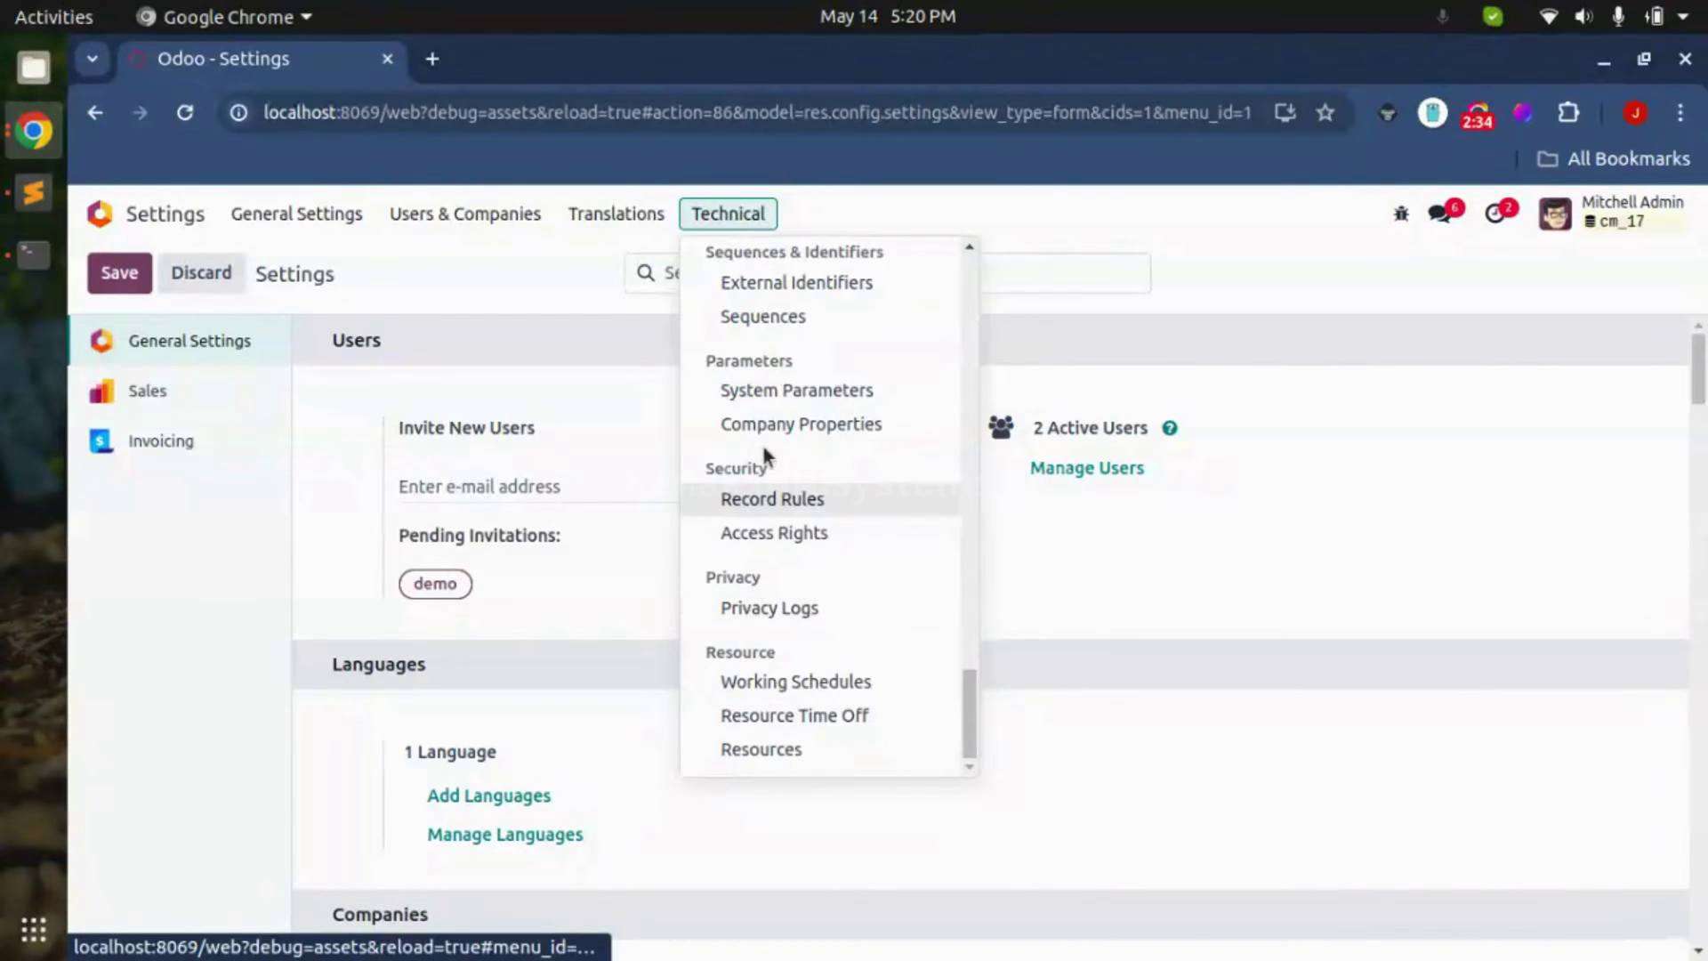
pyautogui.click(761, 392)
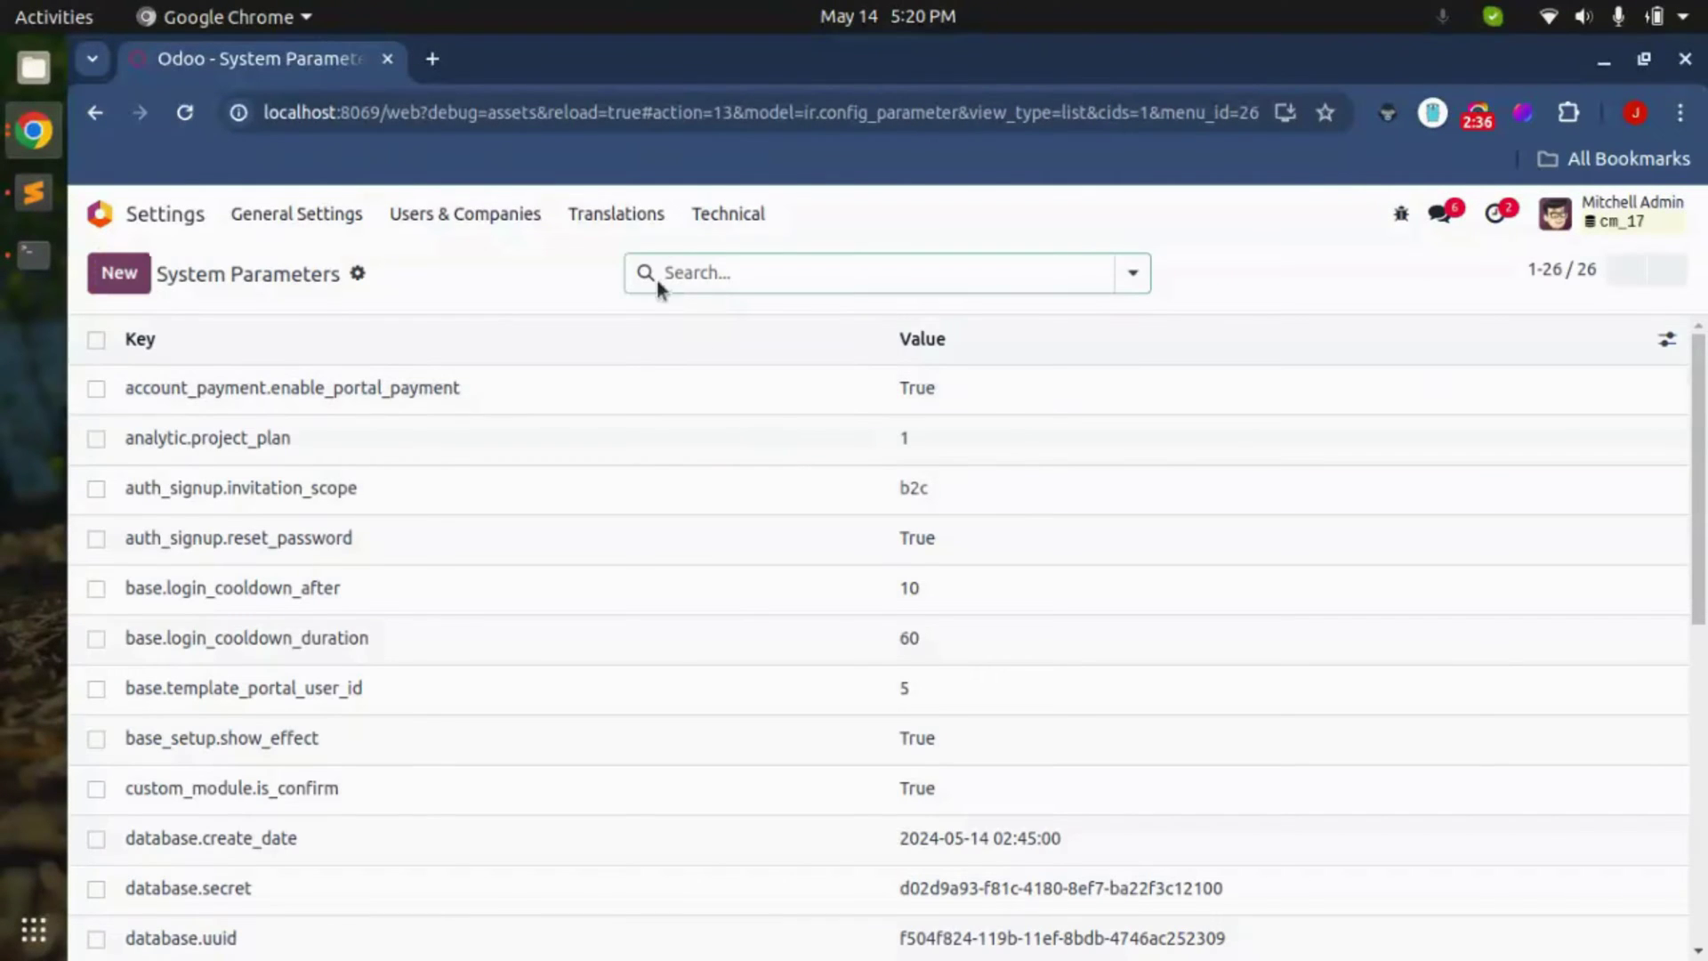
# - Filter parameters by 'cust' to confirm custom_module.is_confirm is True, then switch to the editor
pyautogui.write('cust')
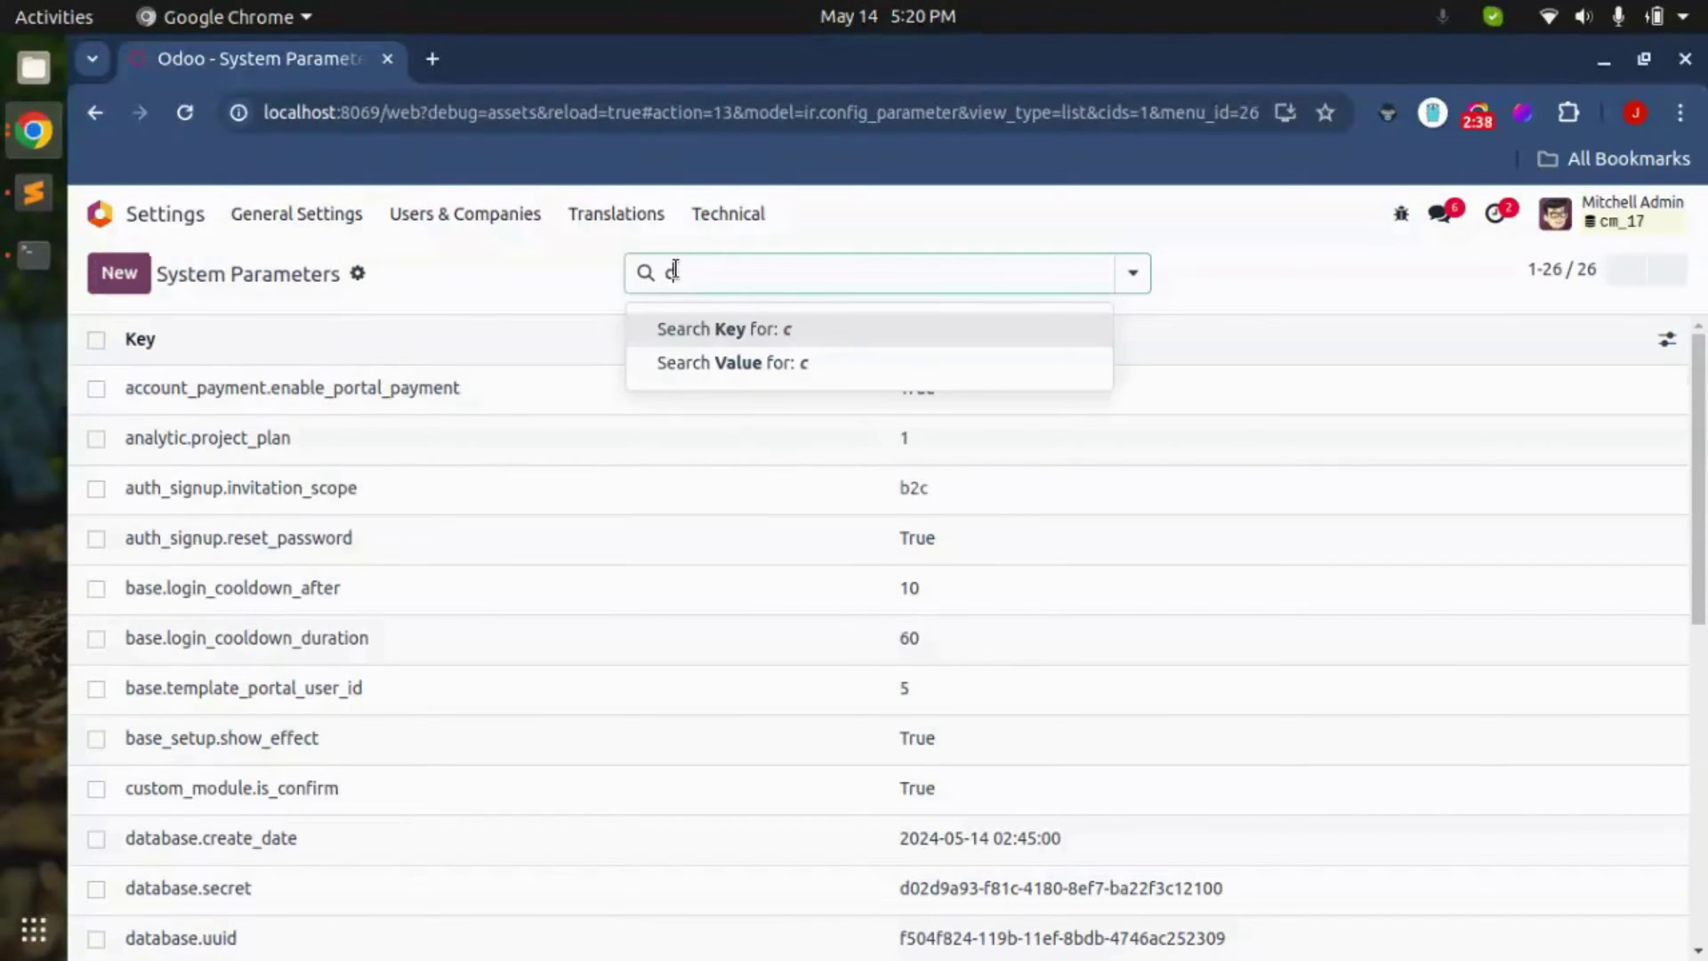
pyautogui.press('Return')
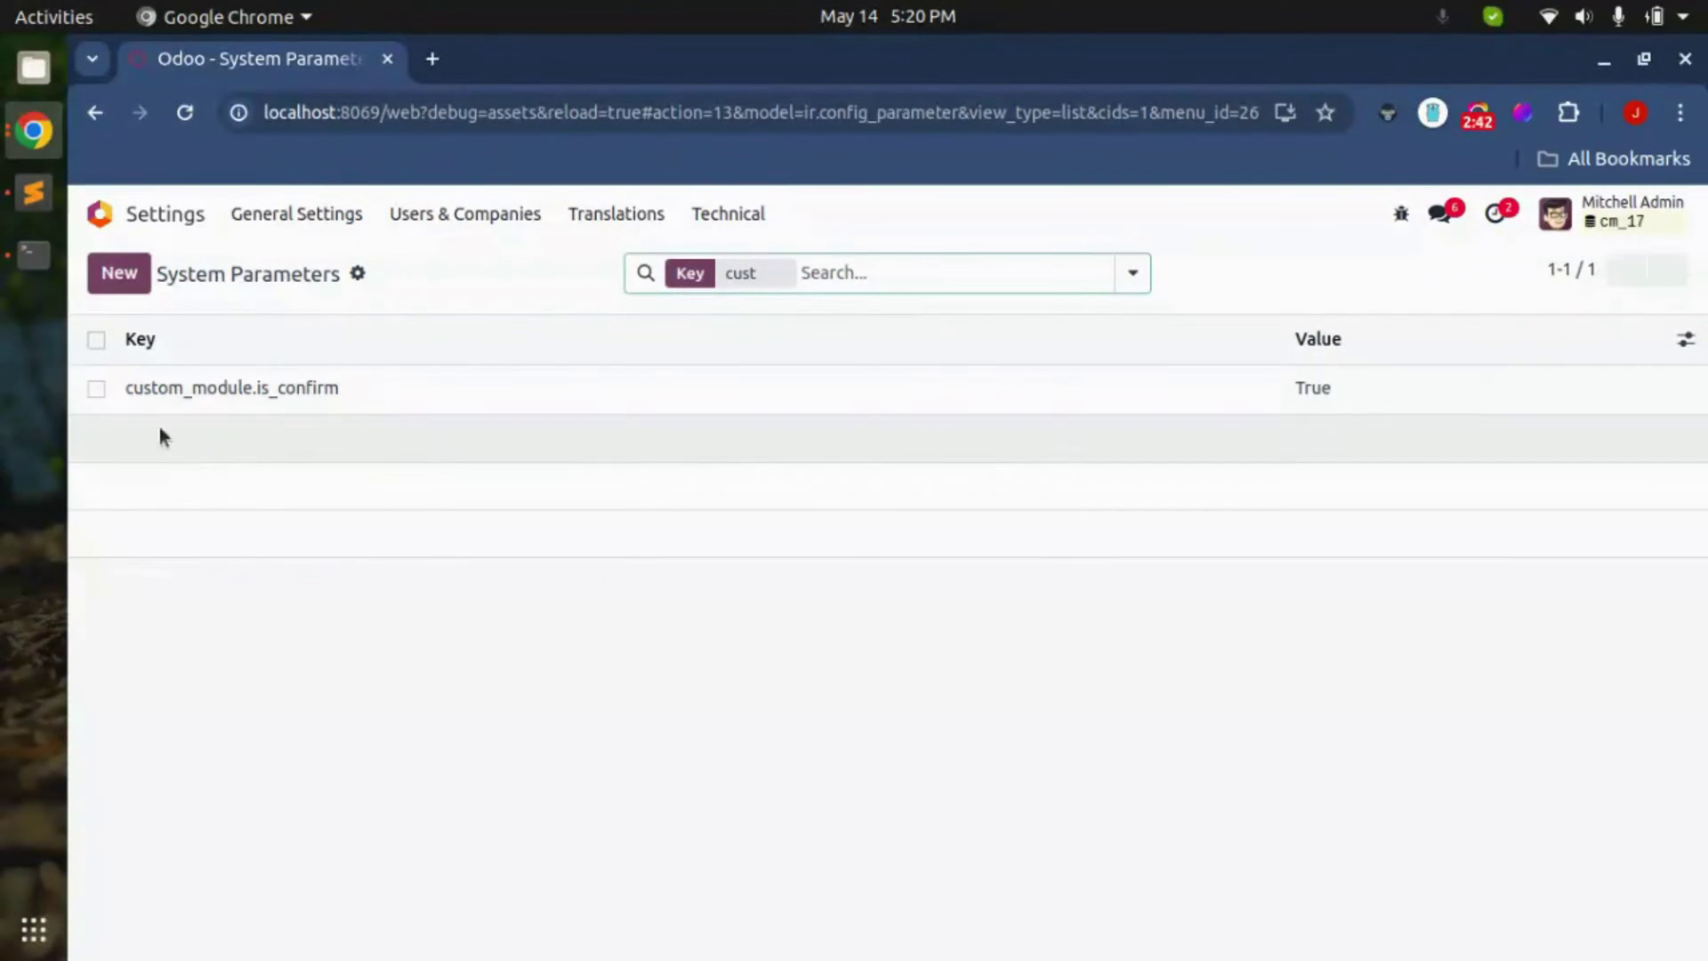
pyautogui.click(809, 112)
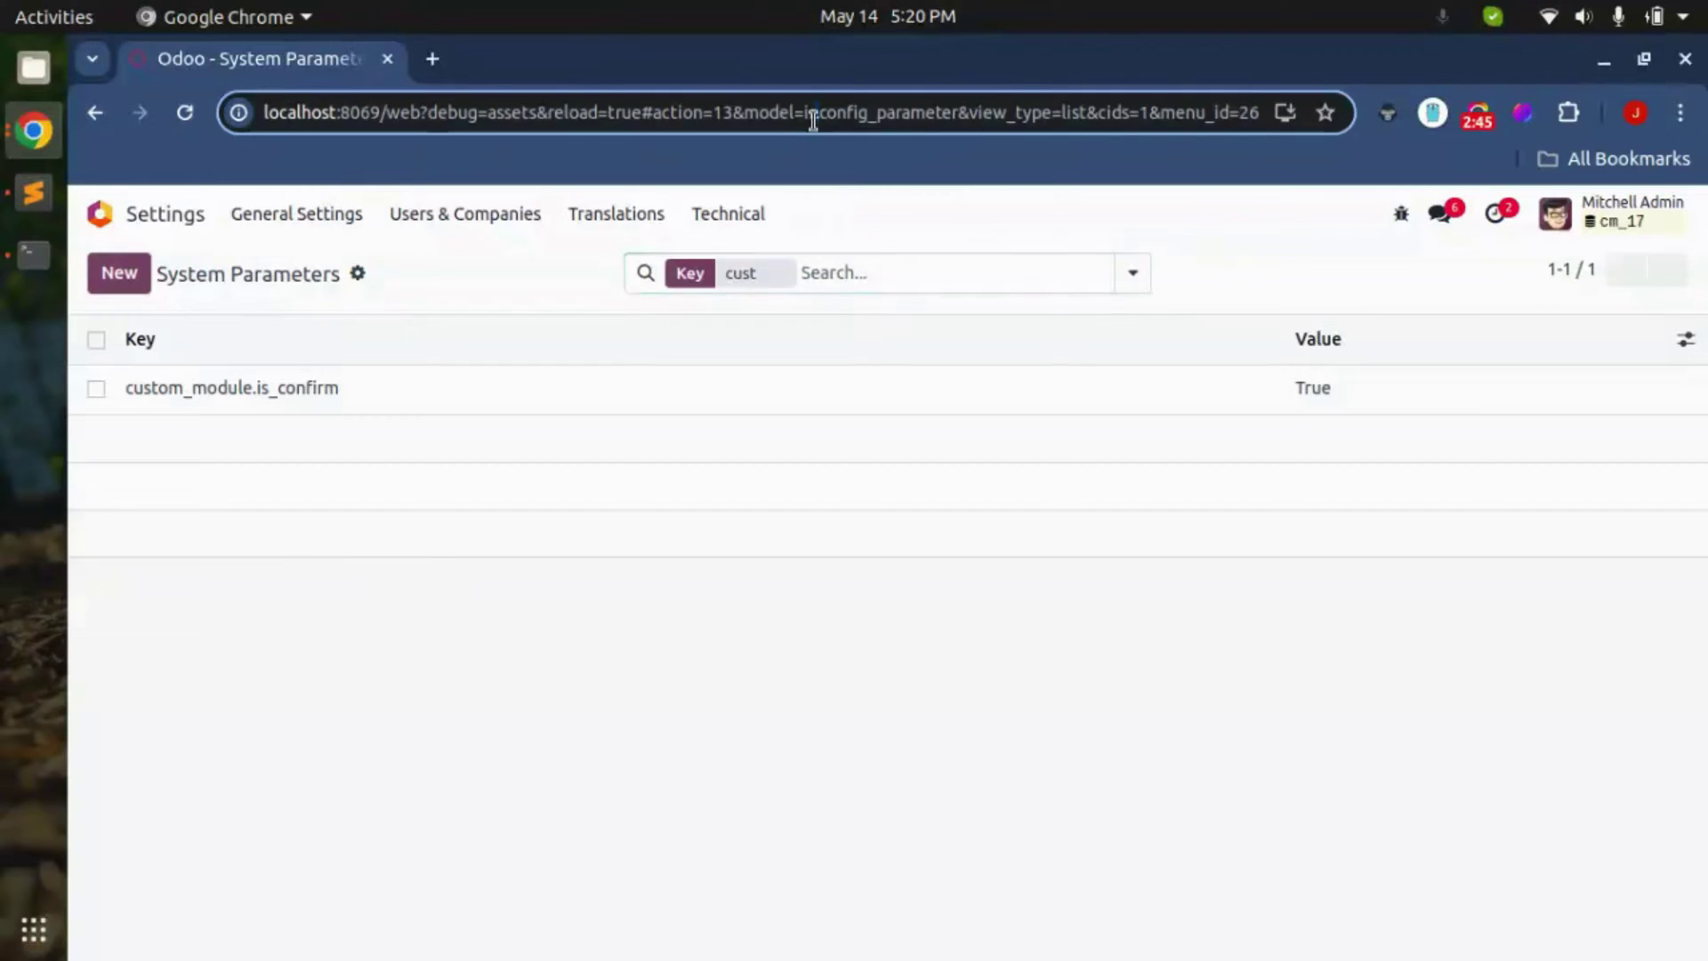
pyautogui.doubleClick(869, 114)
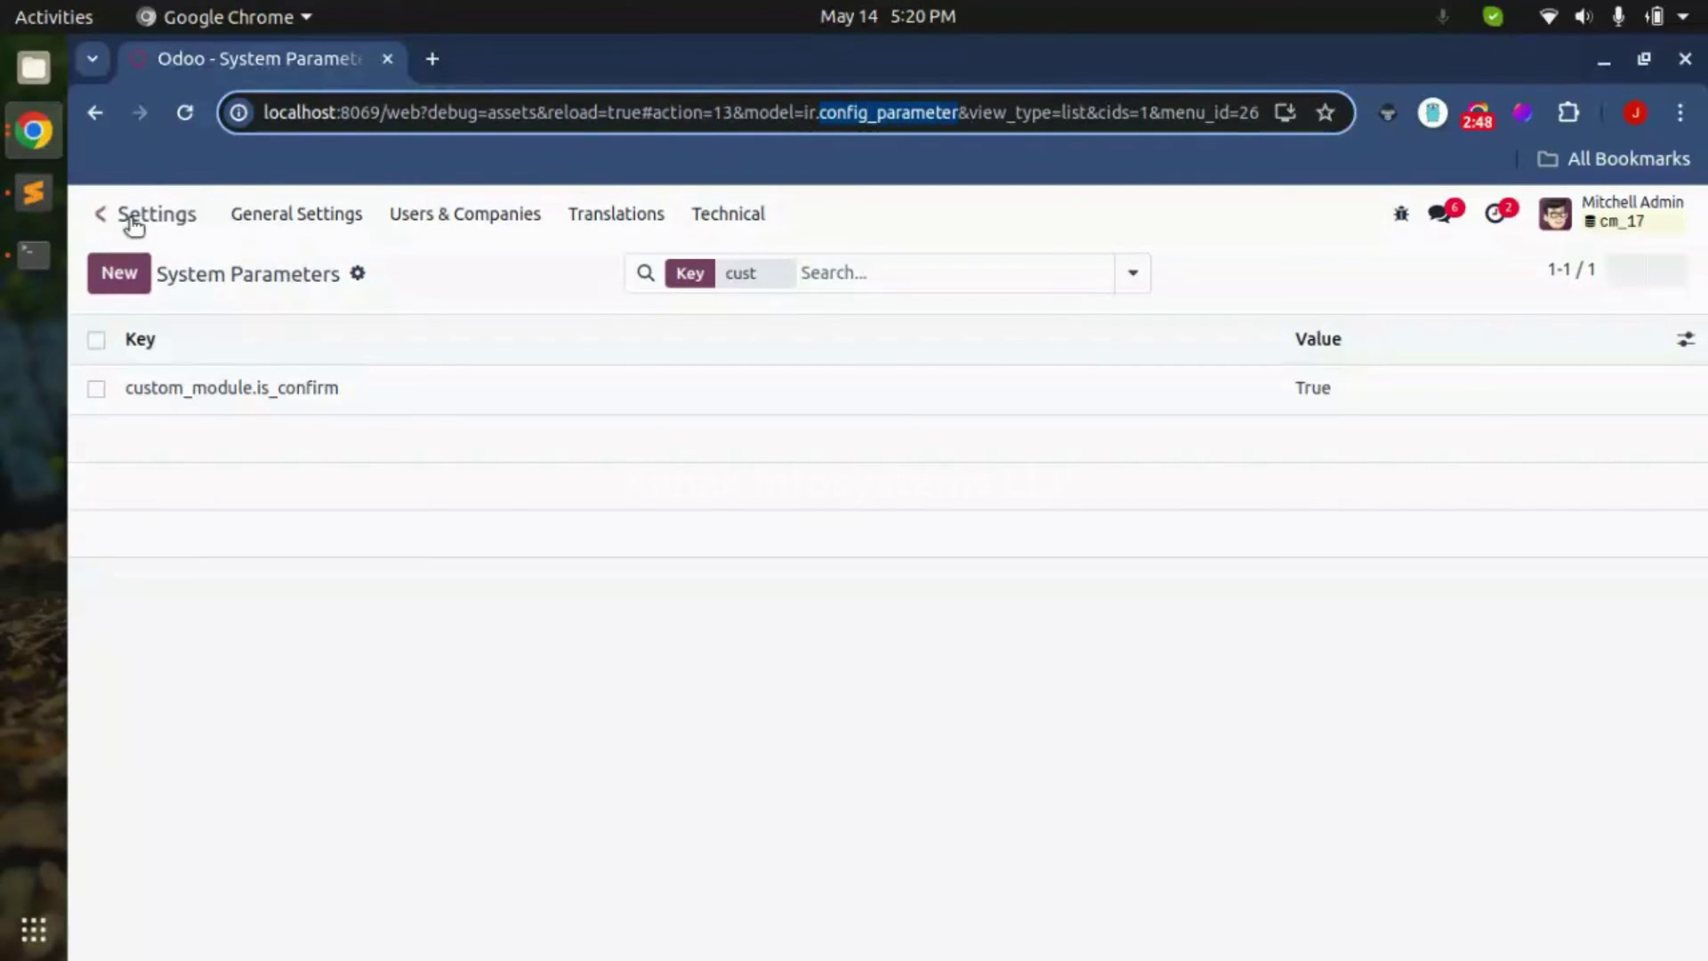
pyautogui.click(19, 210)
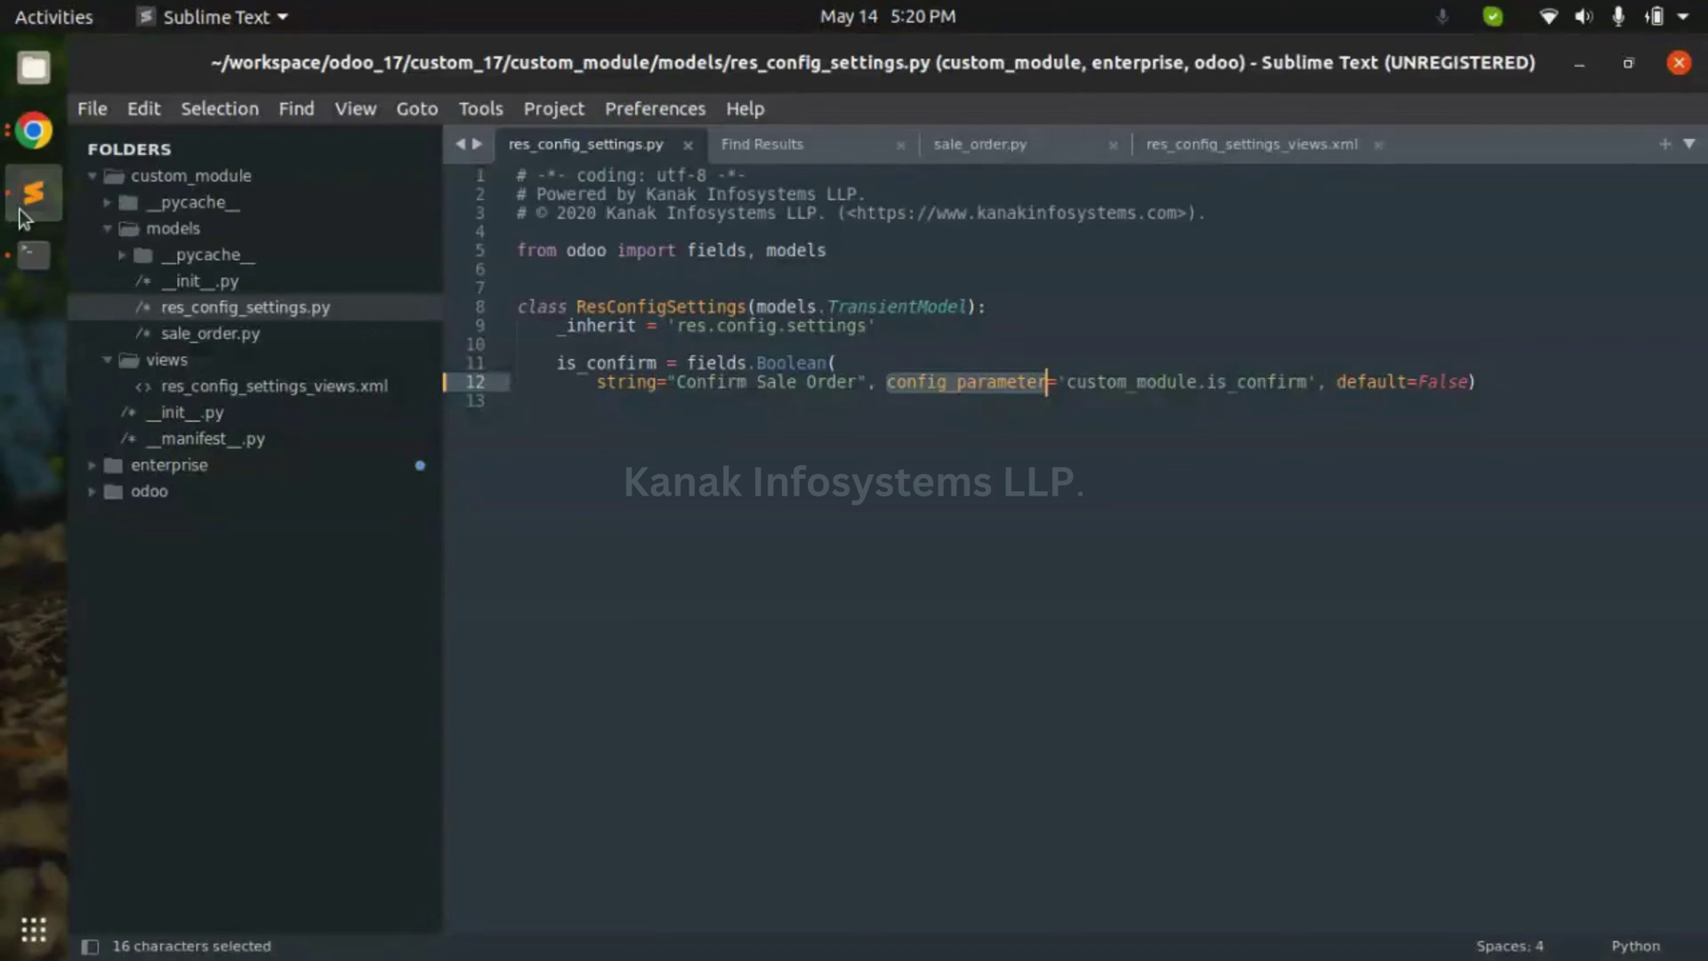
# - Compare the is_confirm field in res_config_settings.py with the System Parameters list in Odoo
pyautogui.click(33, 131)
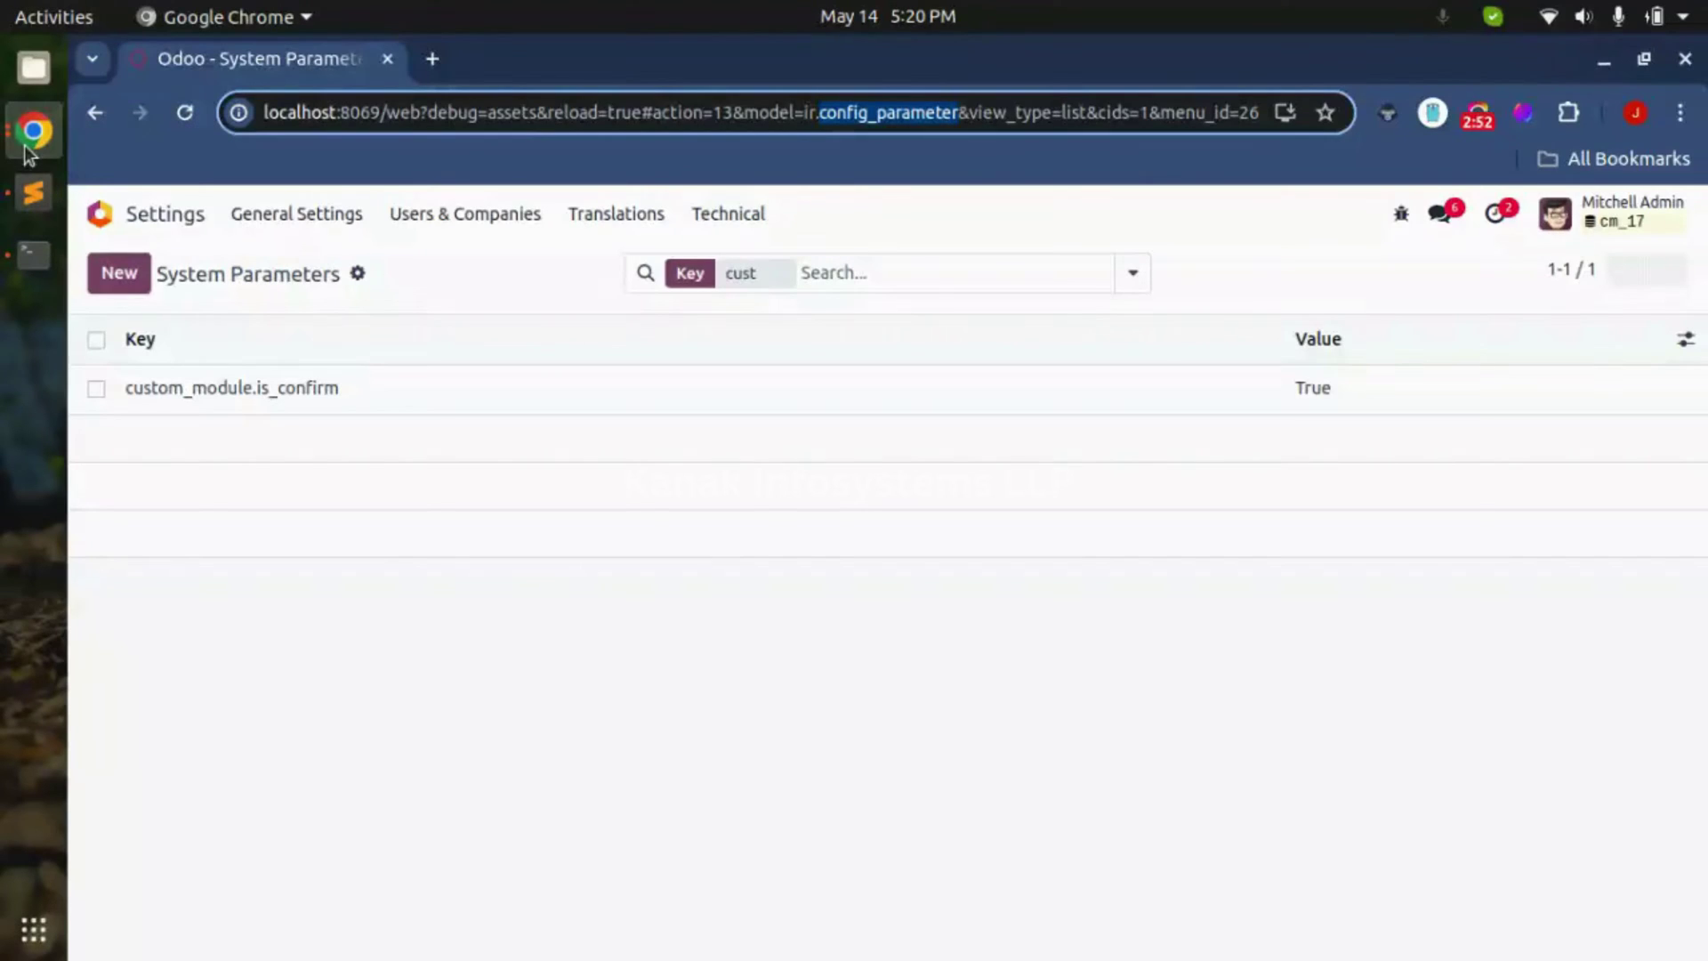
pyautogui.click(17, 194)
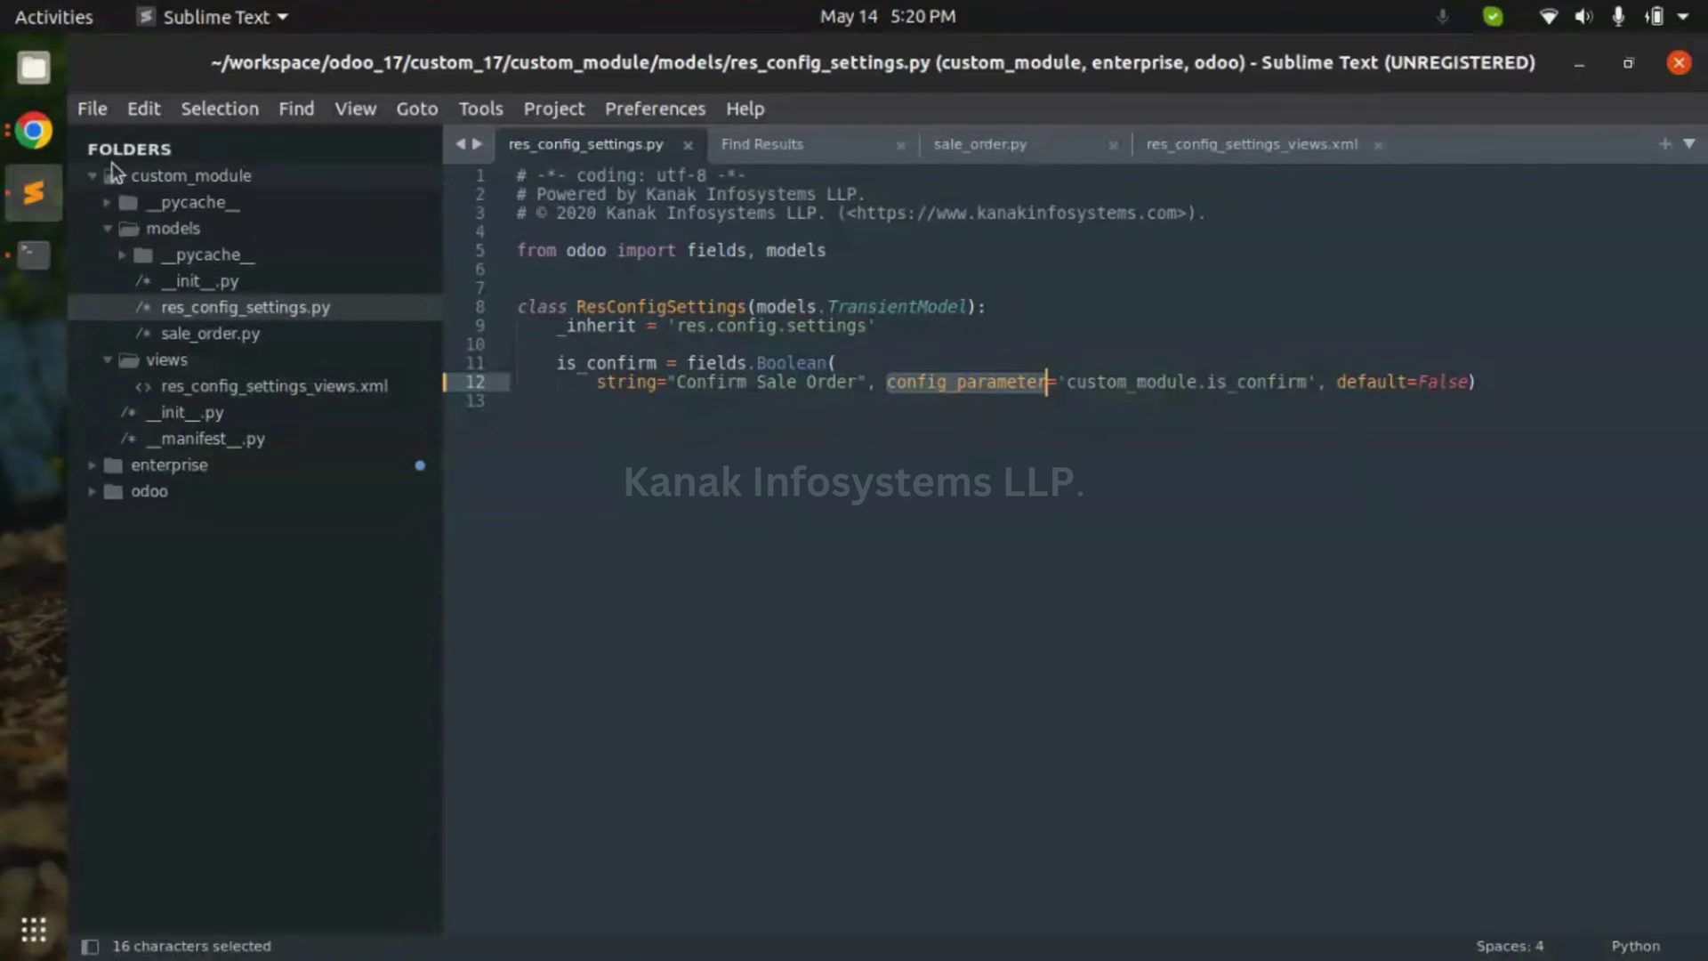
pyautogui.click(8, 158)
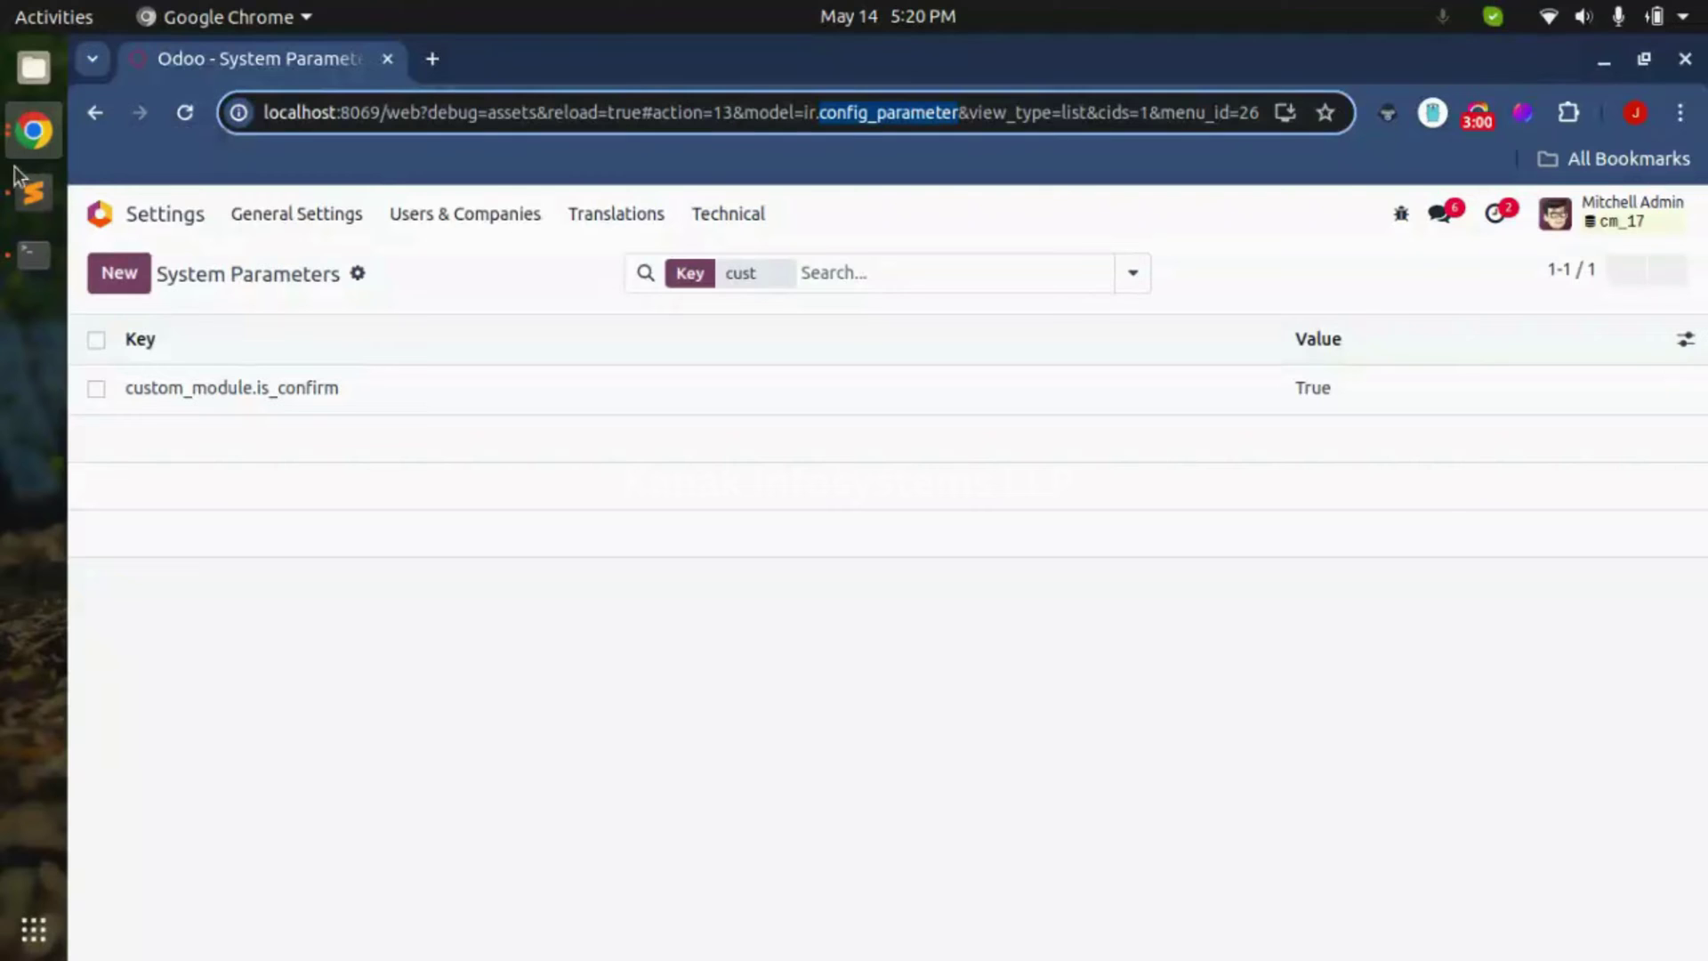
# - Uncheck Sale Confirmation in Settings, found by searching 'sale', and save
pyautogui.click(147, 212)
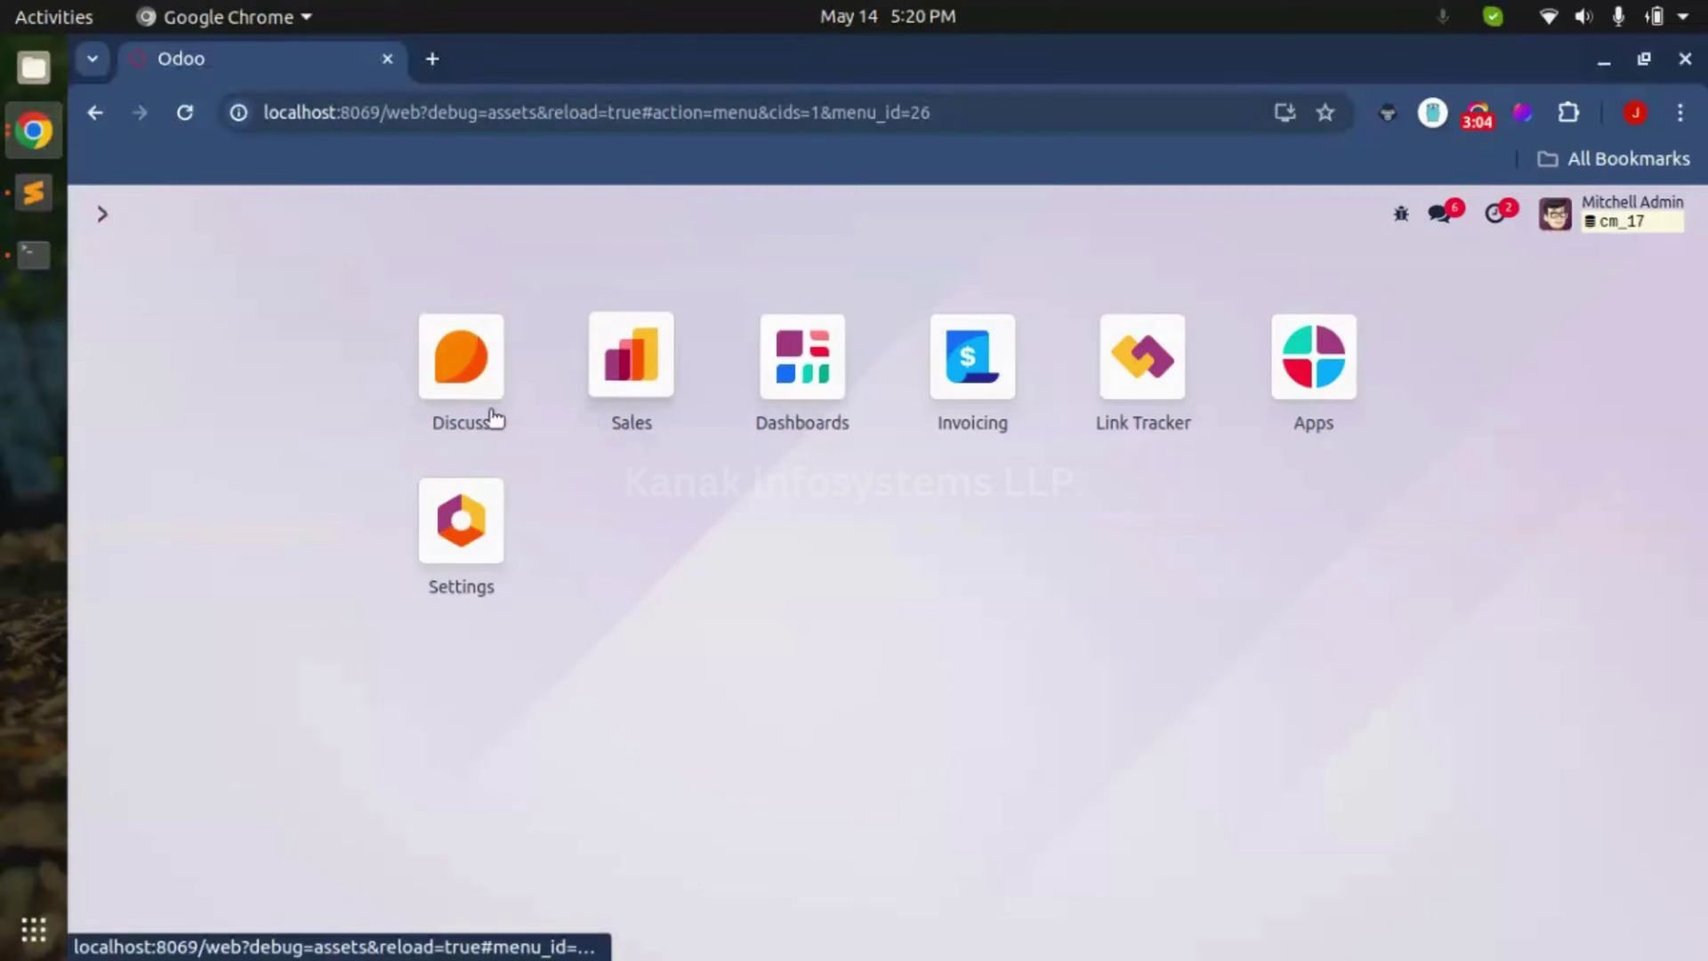
pyautogui.click(478, 503)
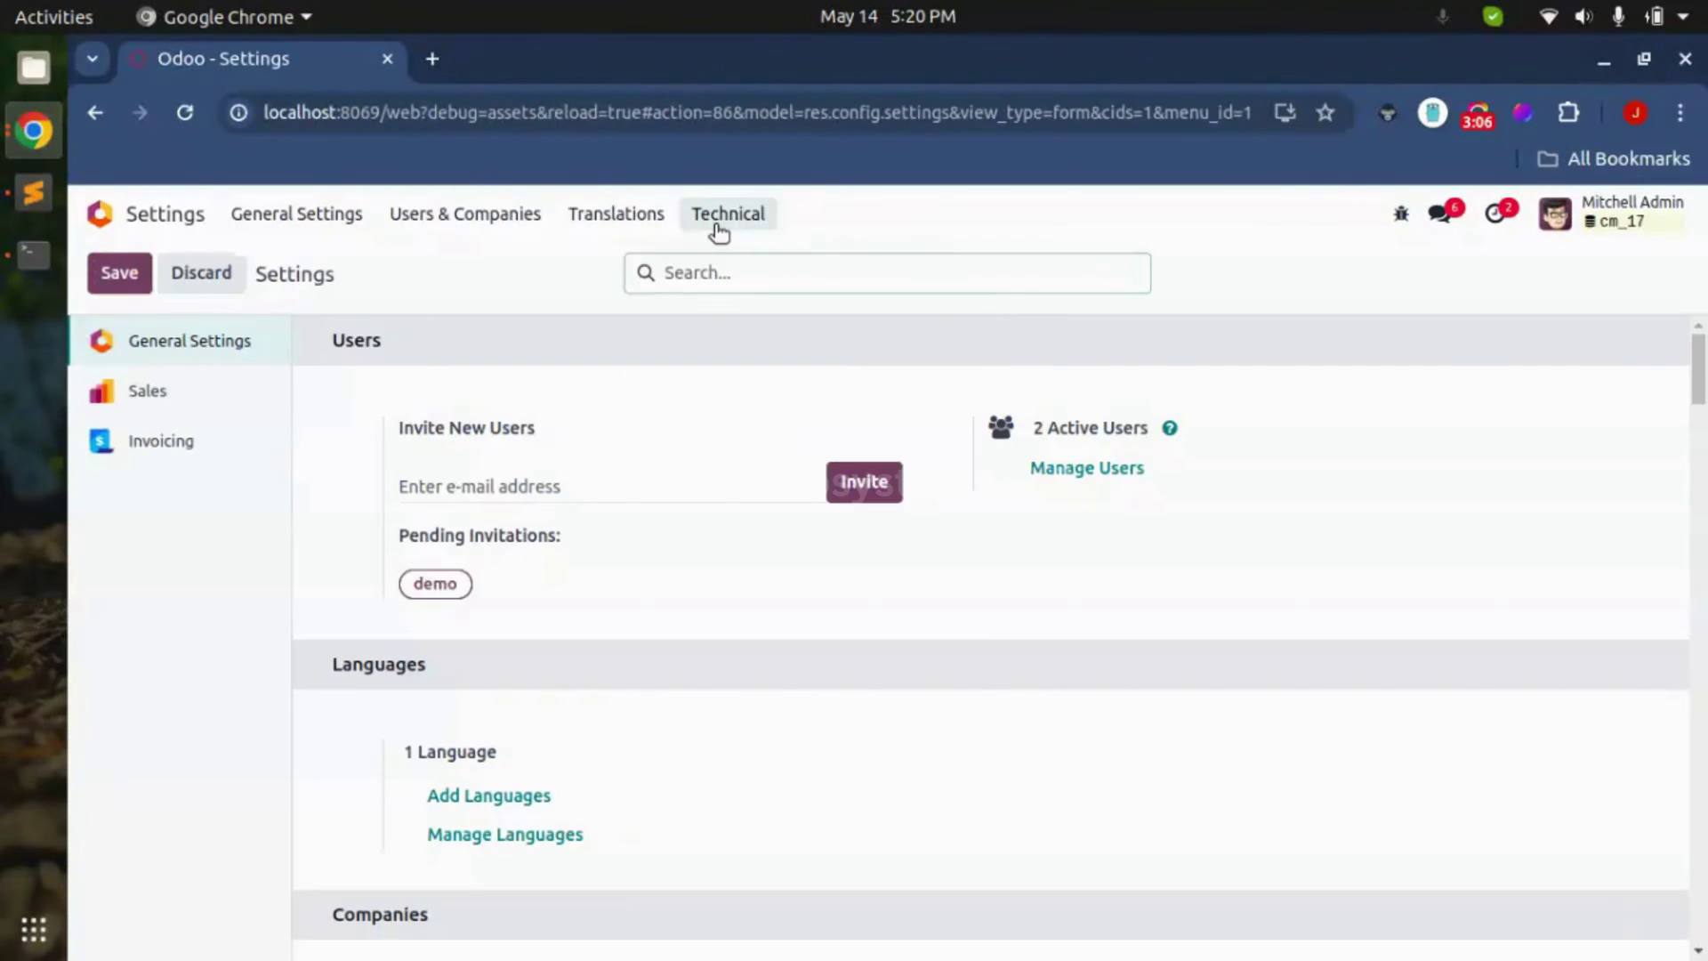
pyautogui.click(719, 222)
pyautogui.click(662, 271)
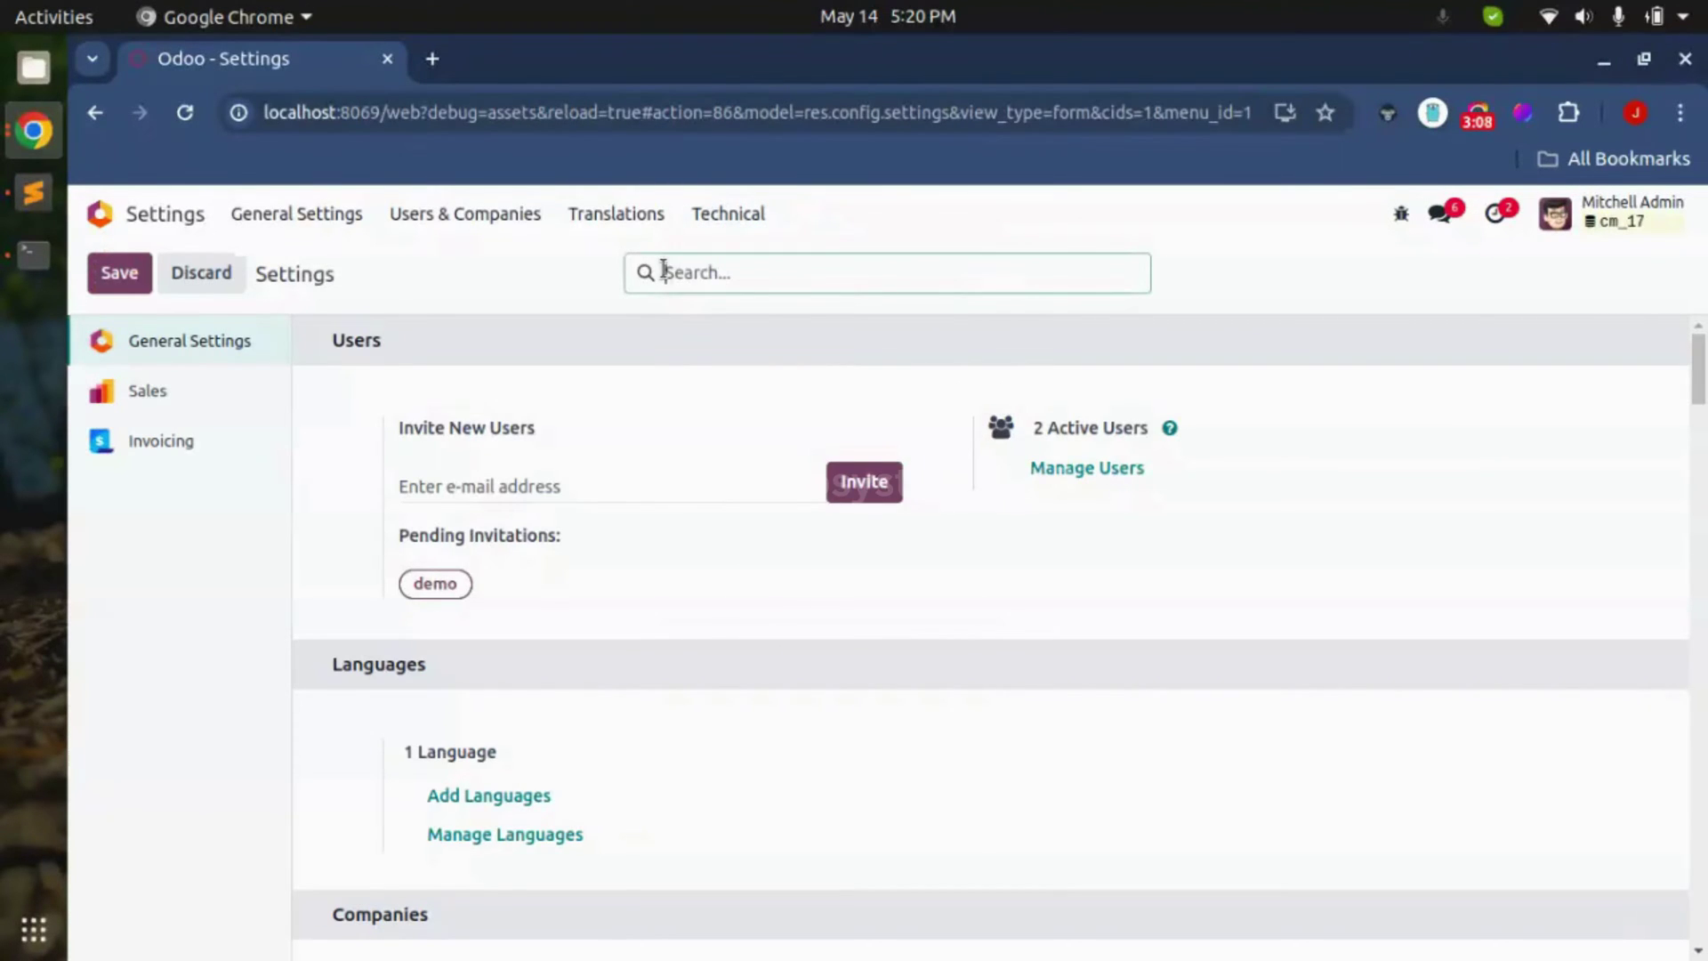
pyautogui.write('sale')
pyautogui.click(360, 768)
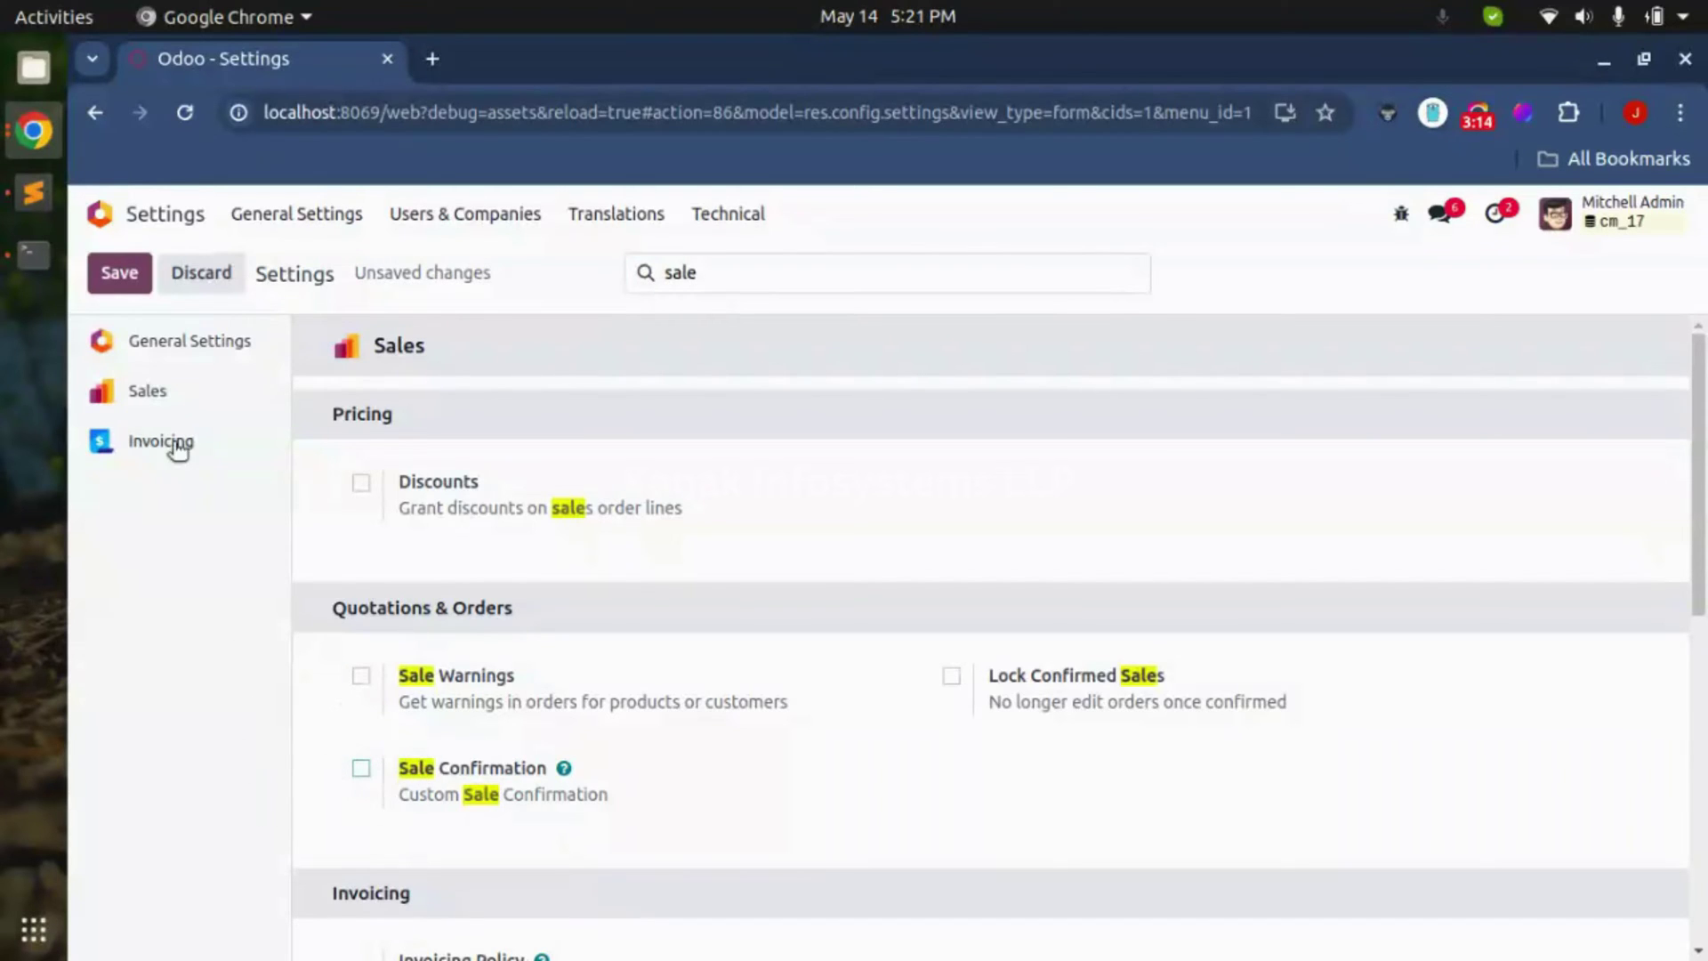
pyautogui.click(120, 275)
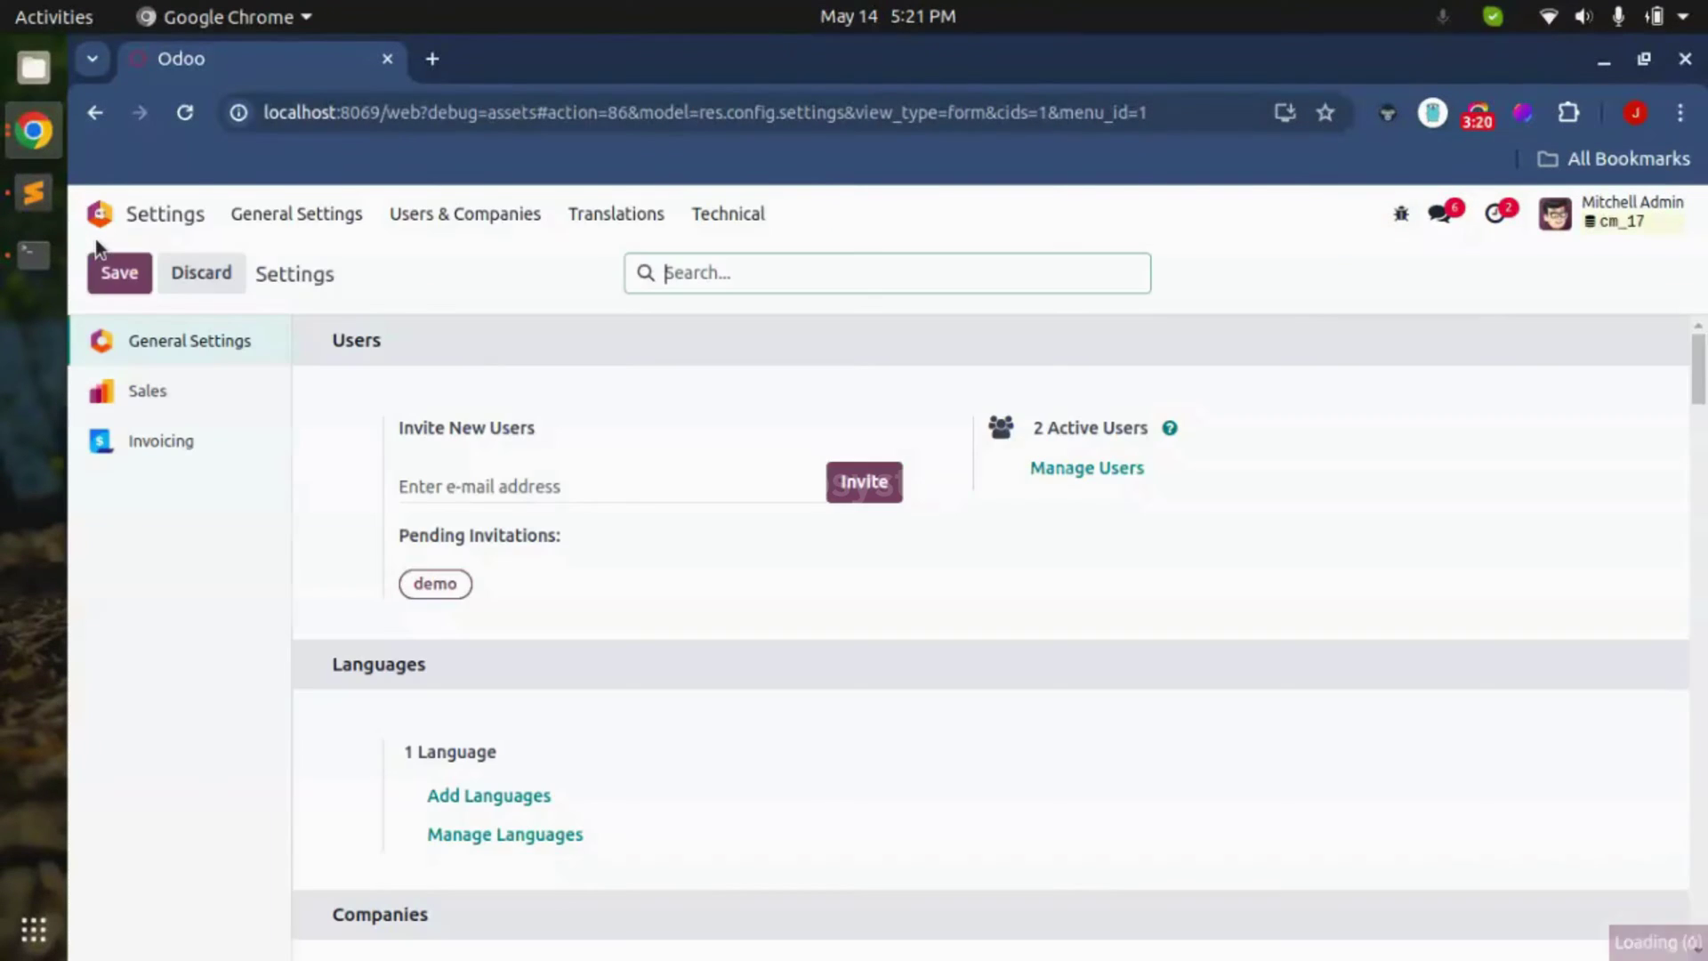
# - Open the Sales quotations list from the app overview
pyautogui.click(101, 217)
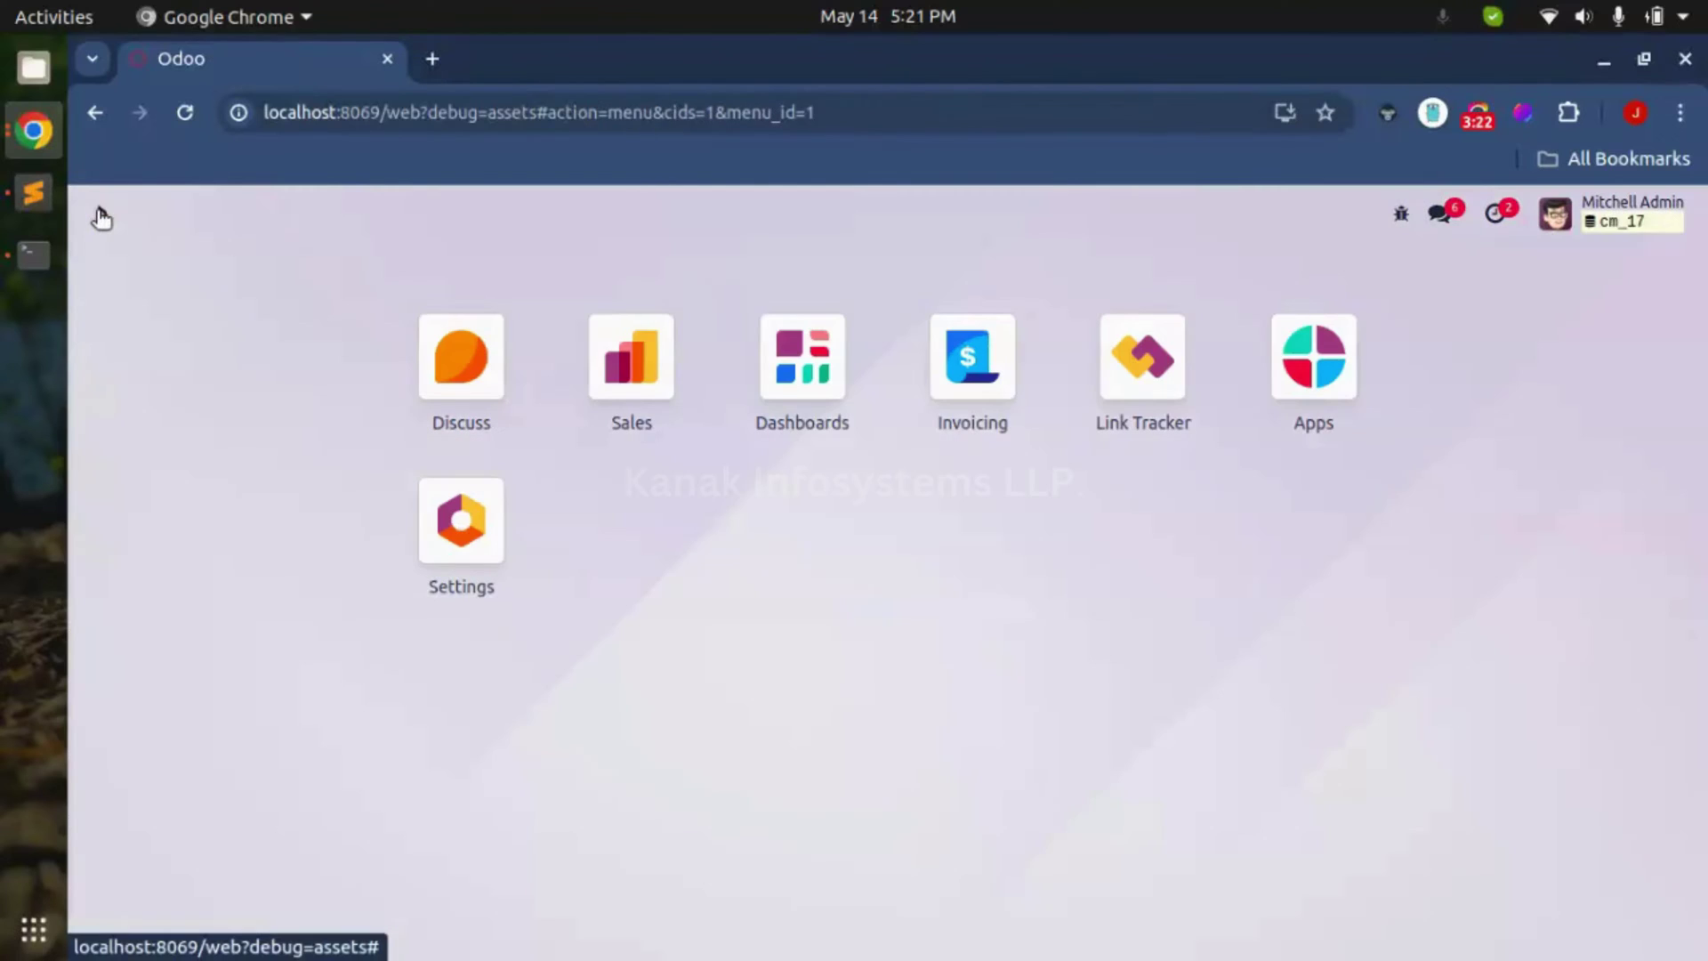
pyautogui.click(614, 411)
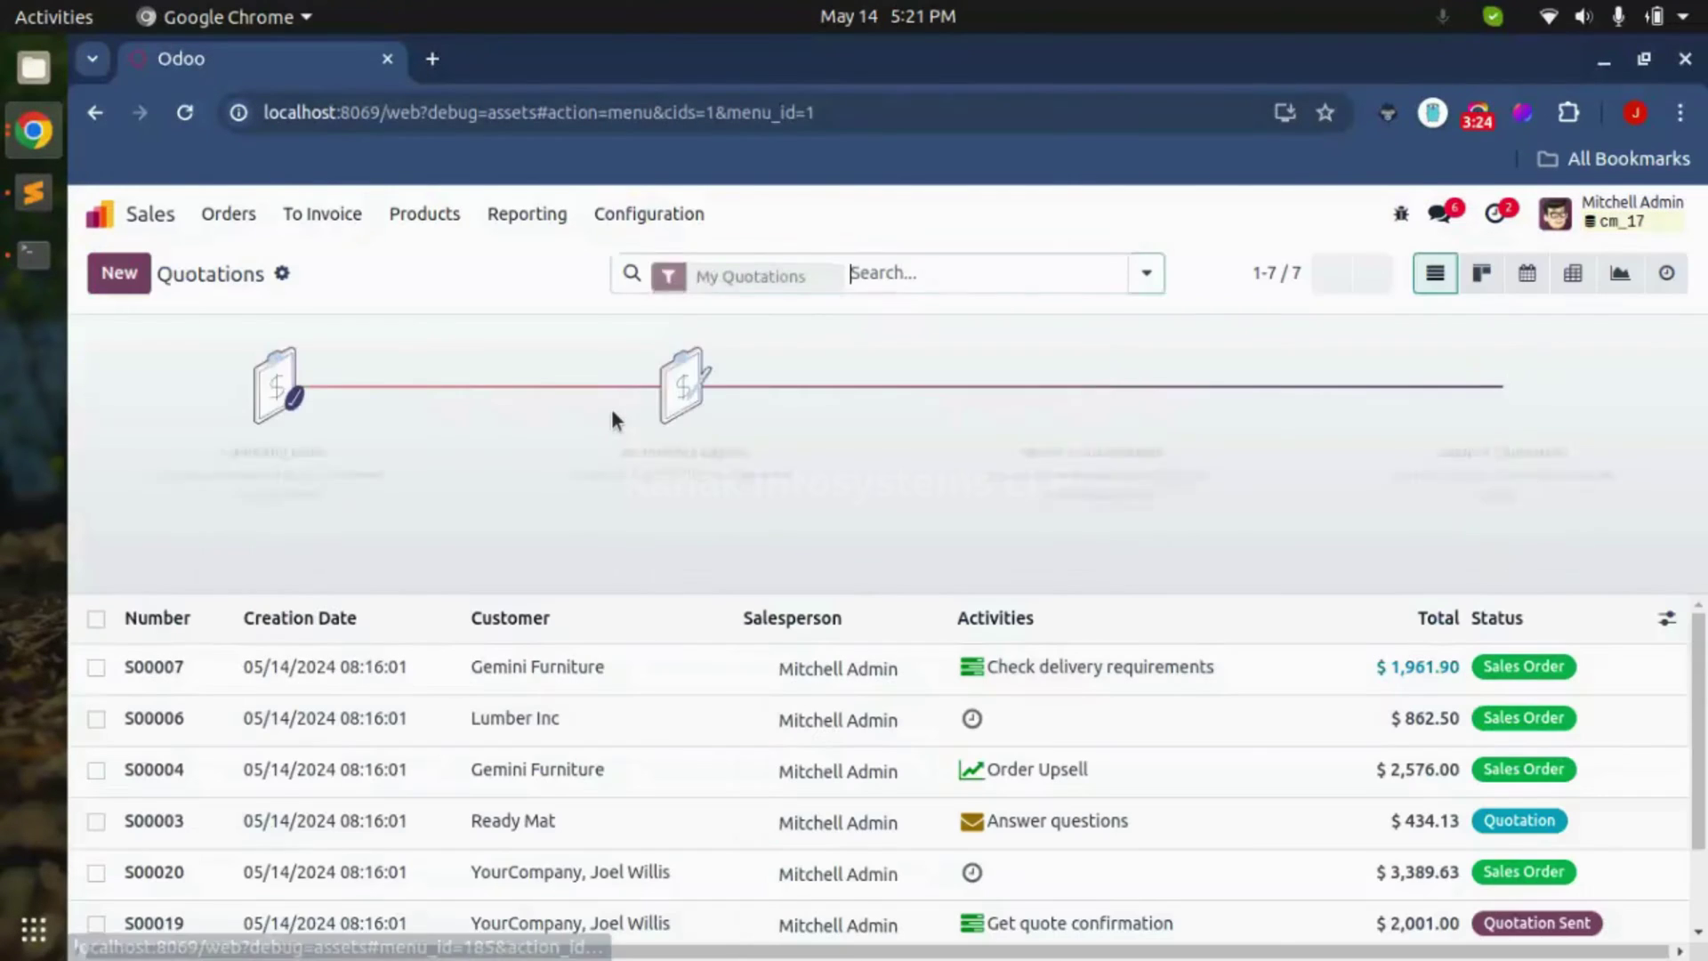
pyautogui.moveTo(549, 393); pyautogui.dragTo(115, 278)
# - Open sale_order.py and highlight the overridden action_confirm method
pyautogui.click(12, 190)
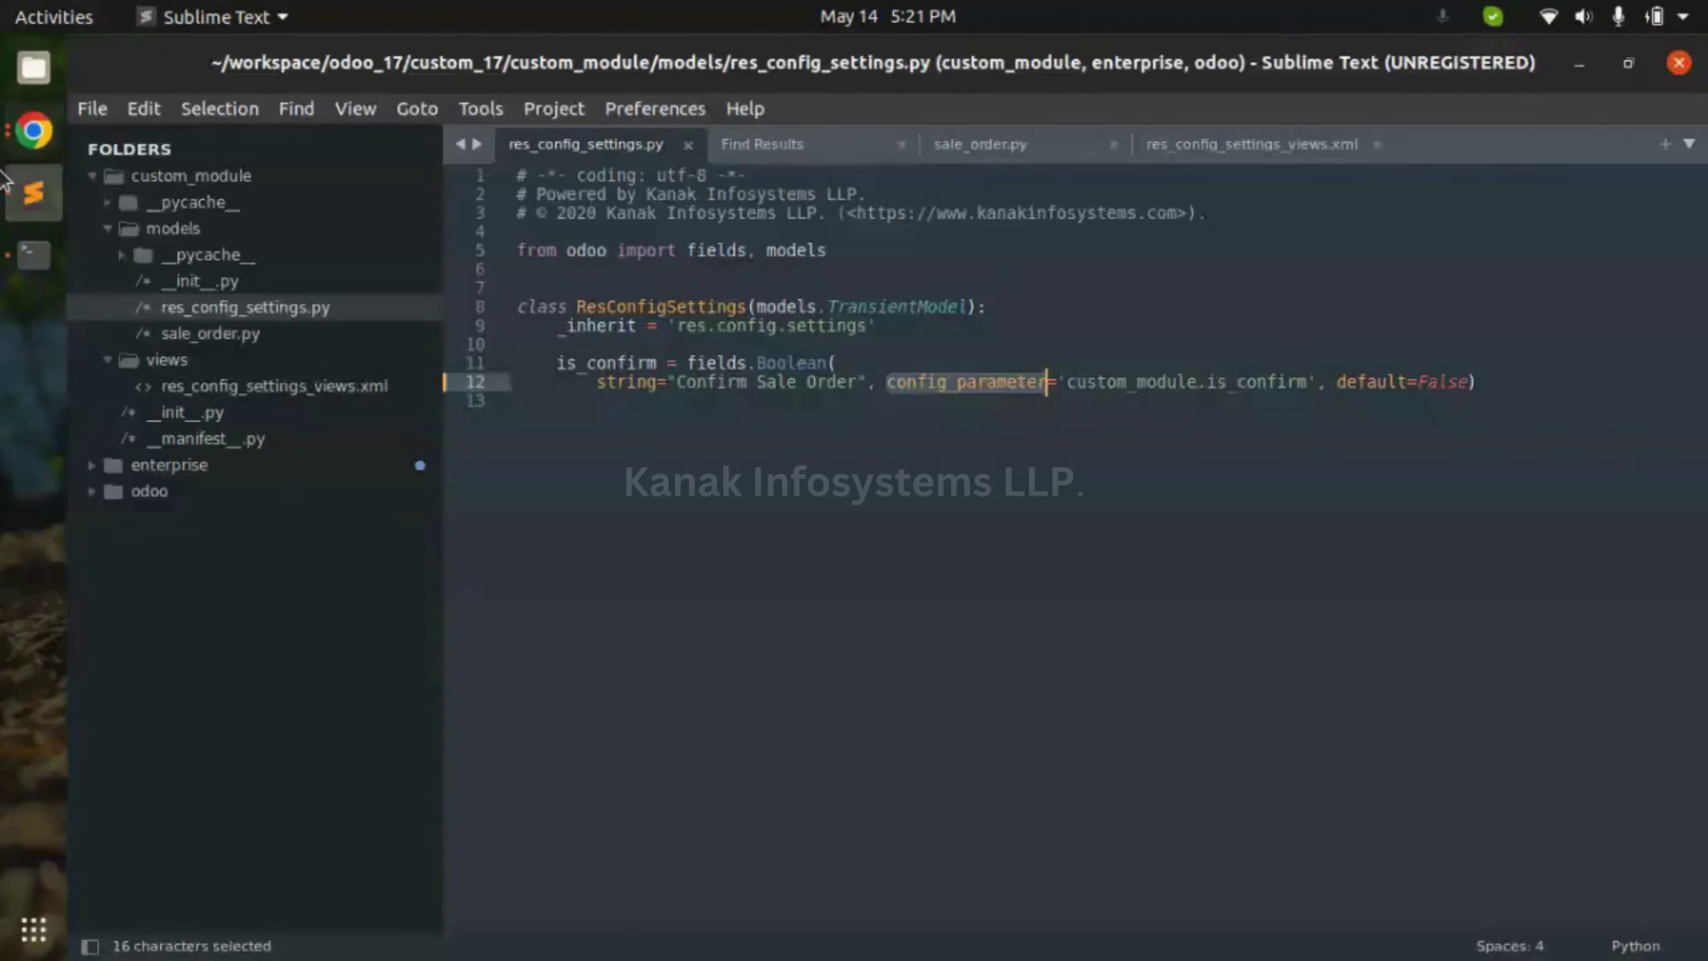
pyautogui.click(174, 335)
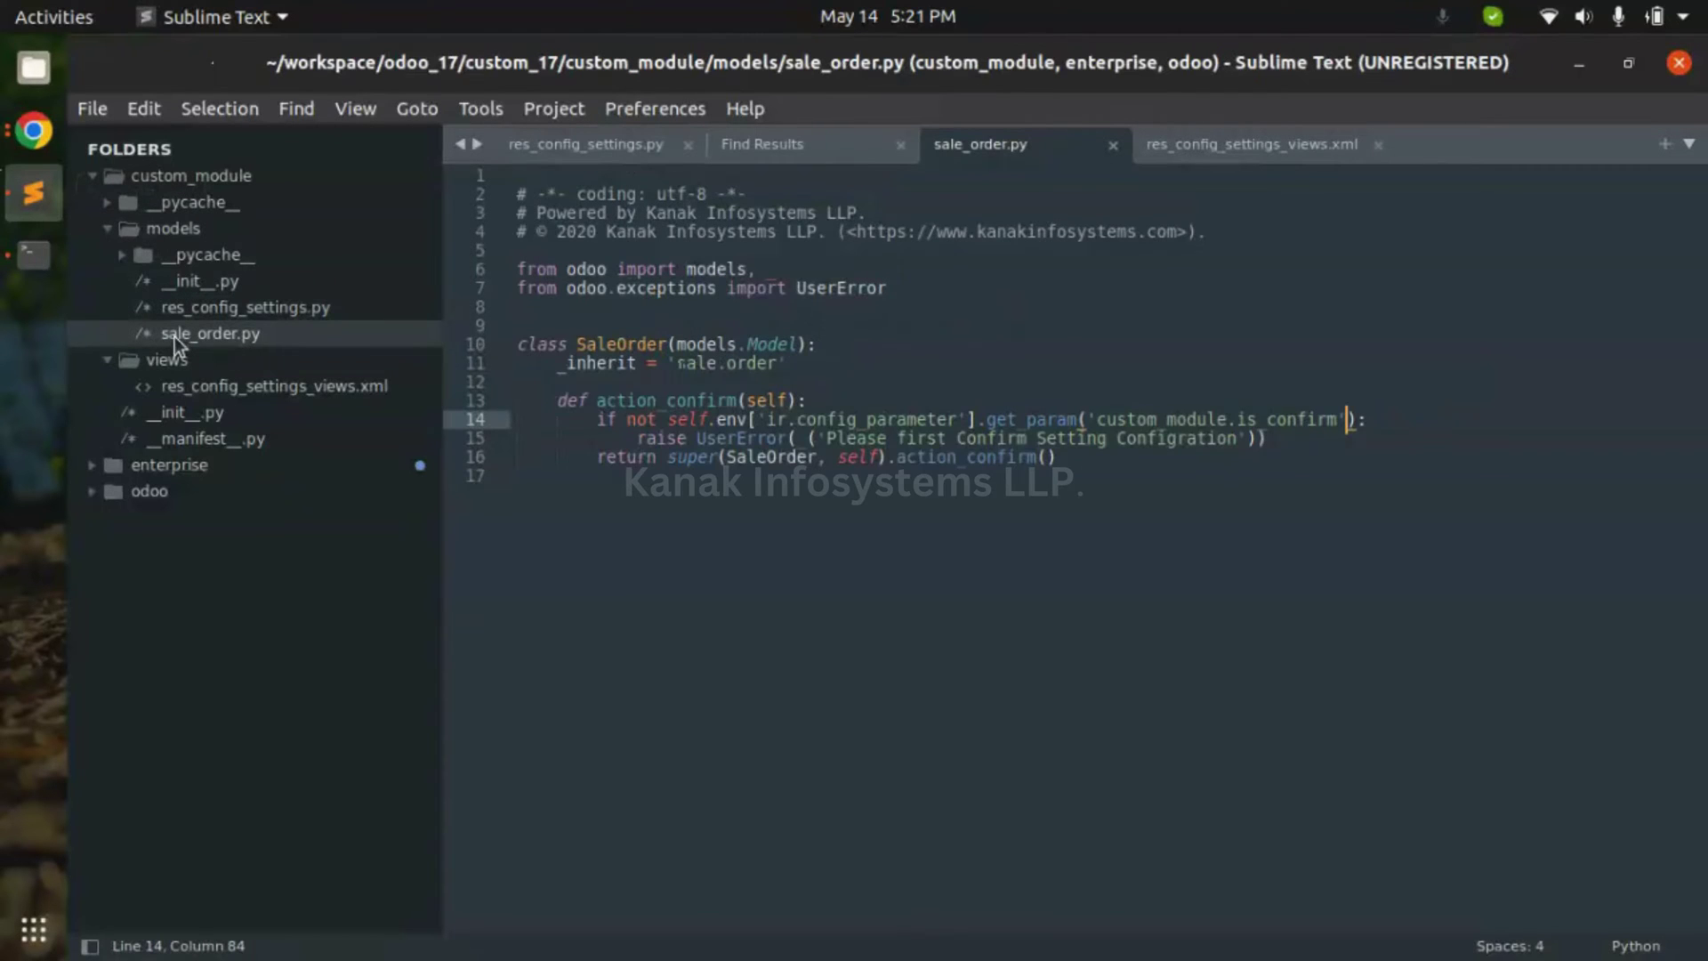
pyautogui.doubleClick(638, 402)
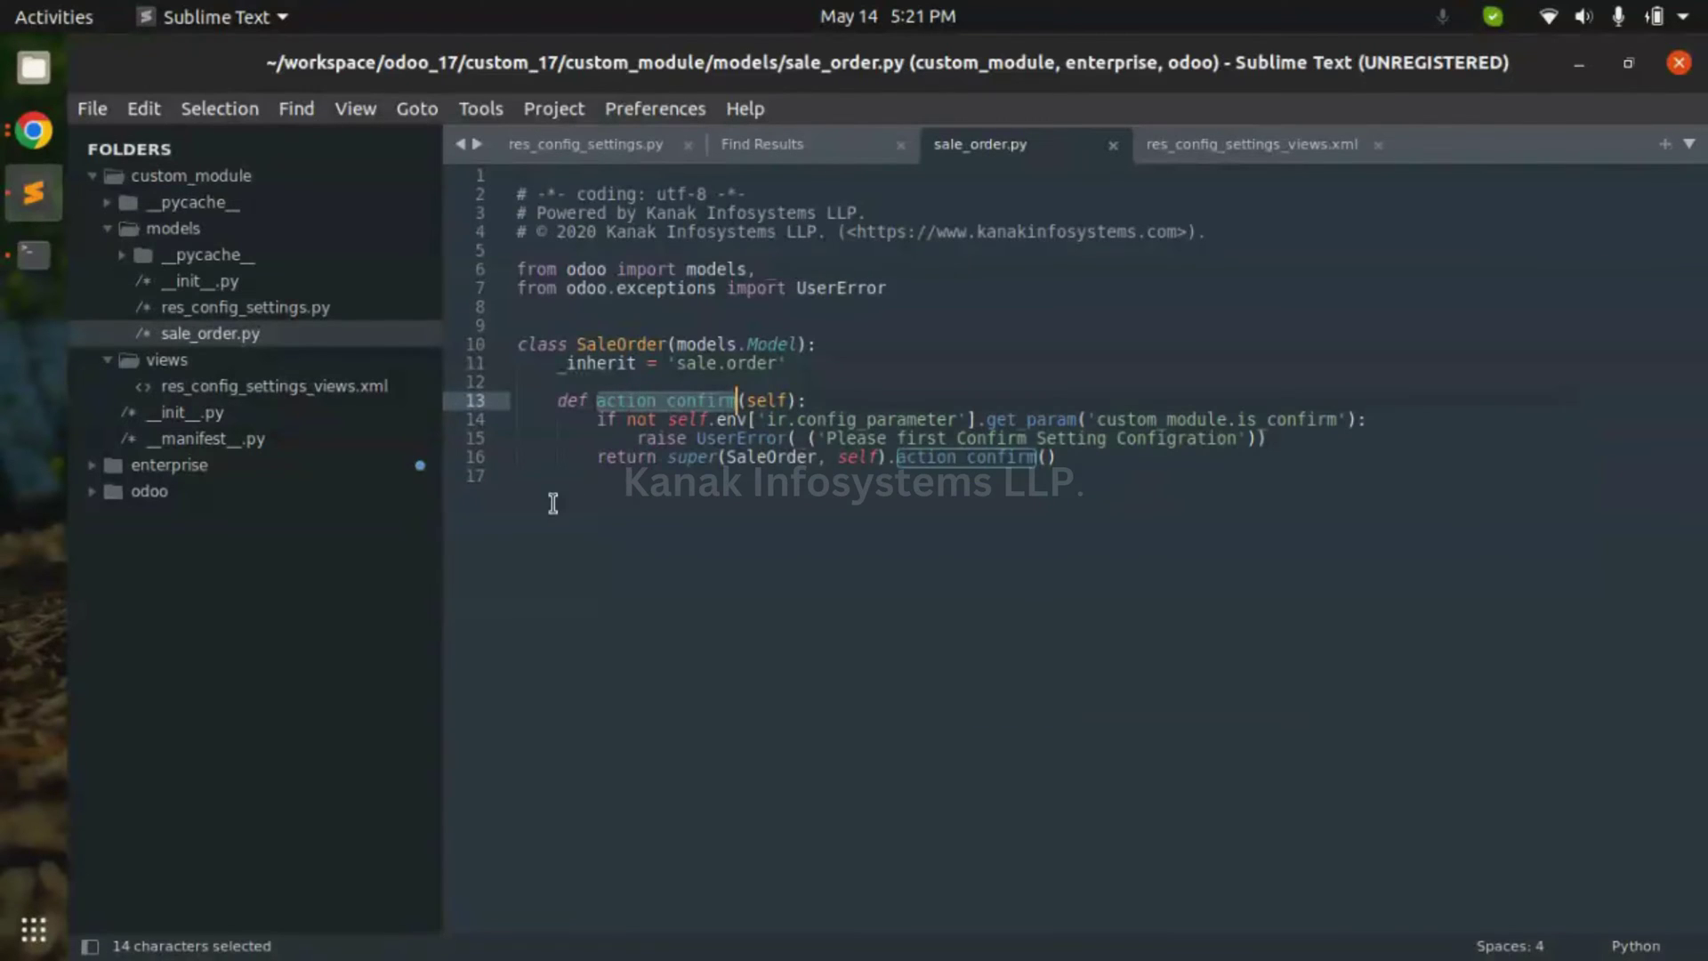
pyautogui.click(553, 498)
pyautogui.doubleClick(652, 402)
# - Explain the custom_module.is_confirm check raising UserError and the return statement, then return to quotations
pyautogui.click(674, 419)
pyautogui.tripleClick(673, 419)
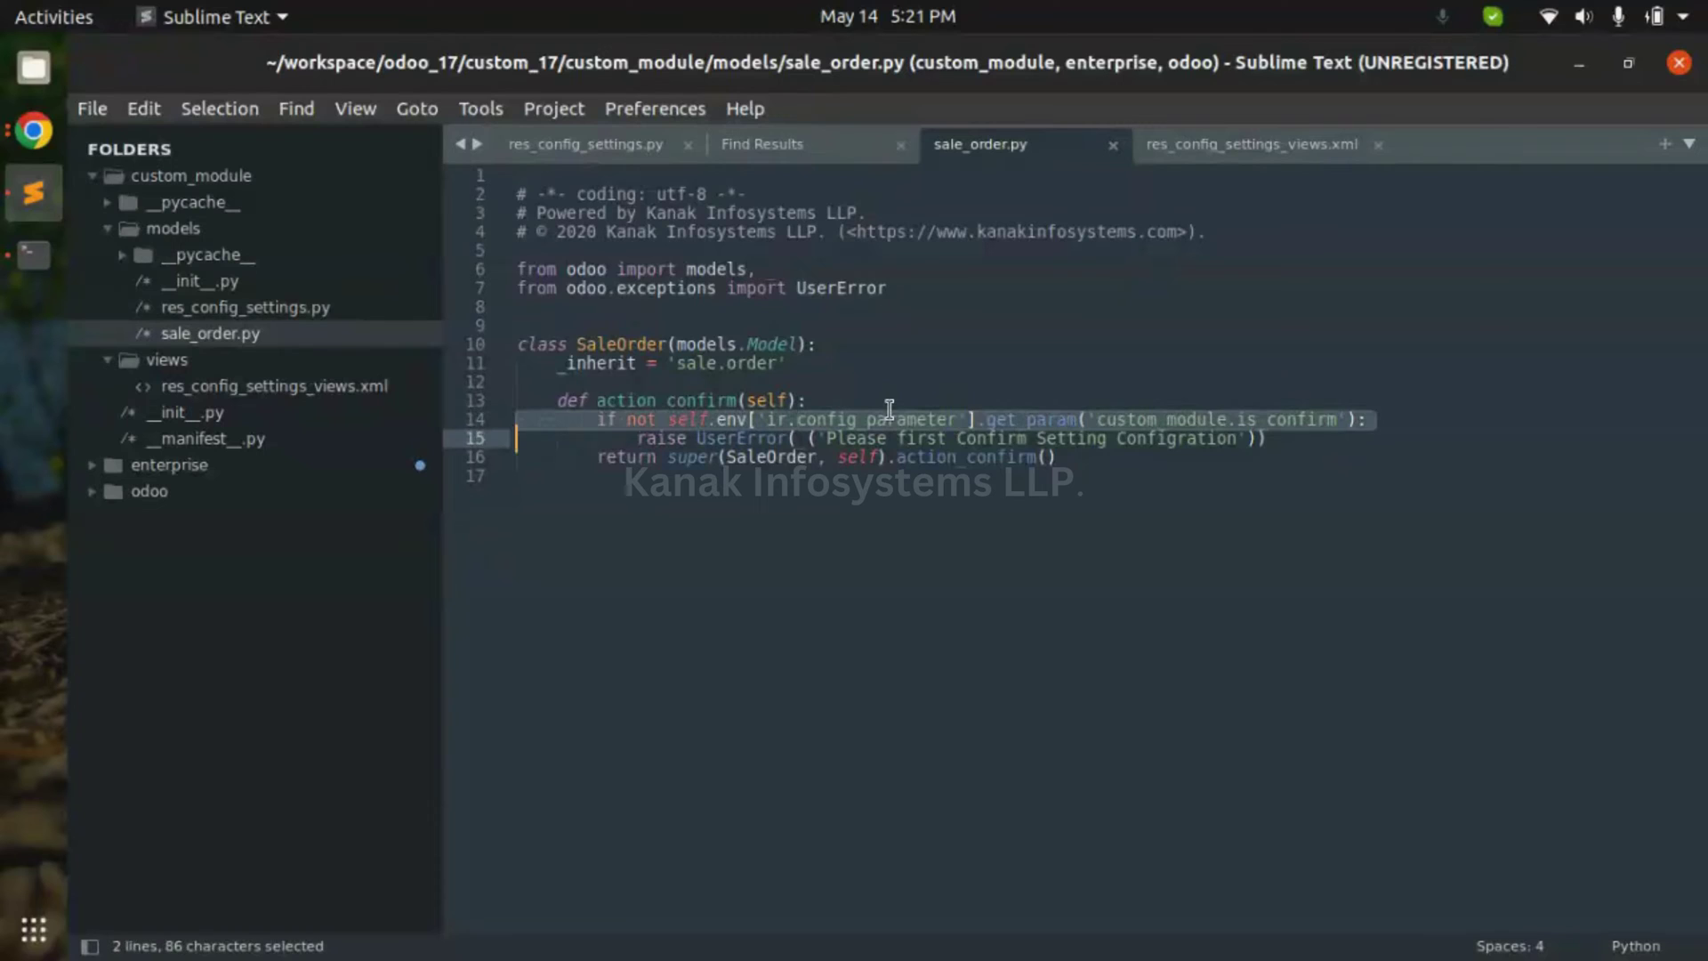
pyautogui.doubleClick(1250, 436)
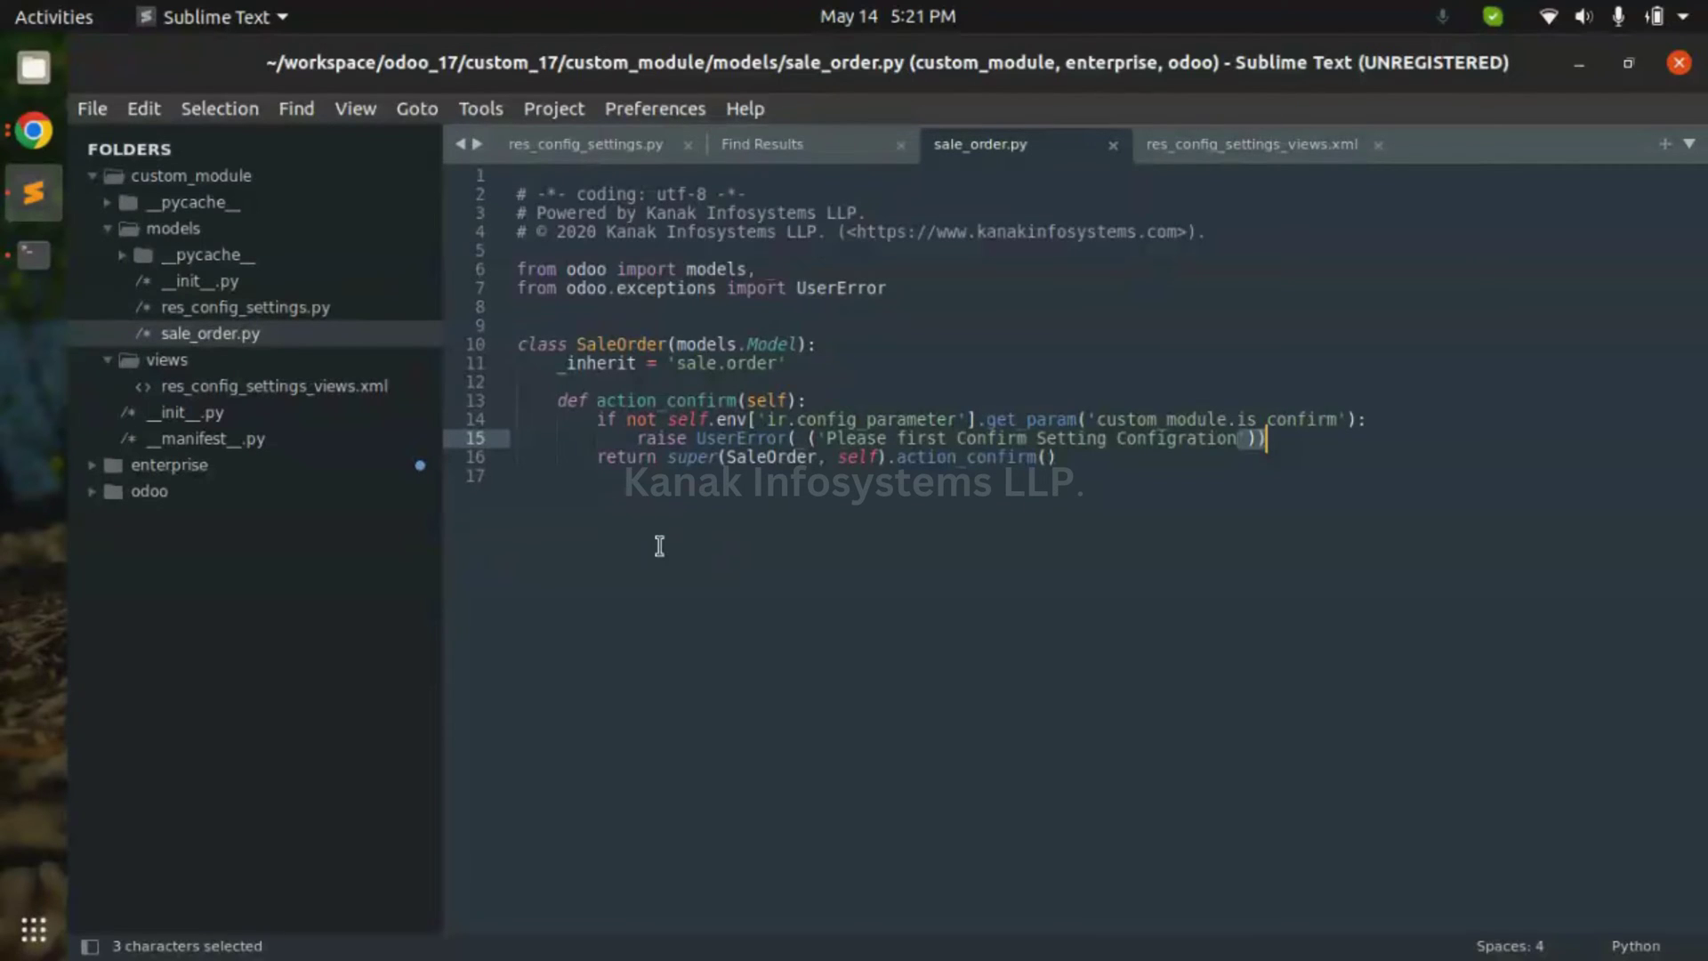
pyautogui.tripleClick(631, 427)
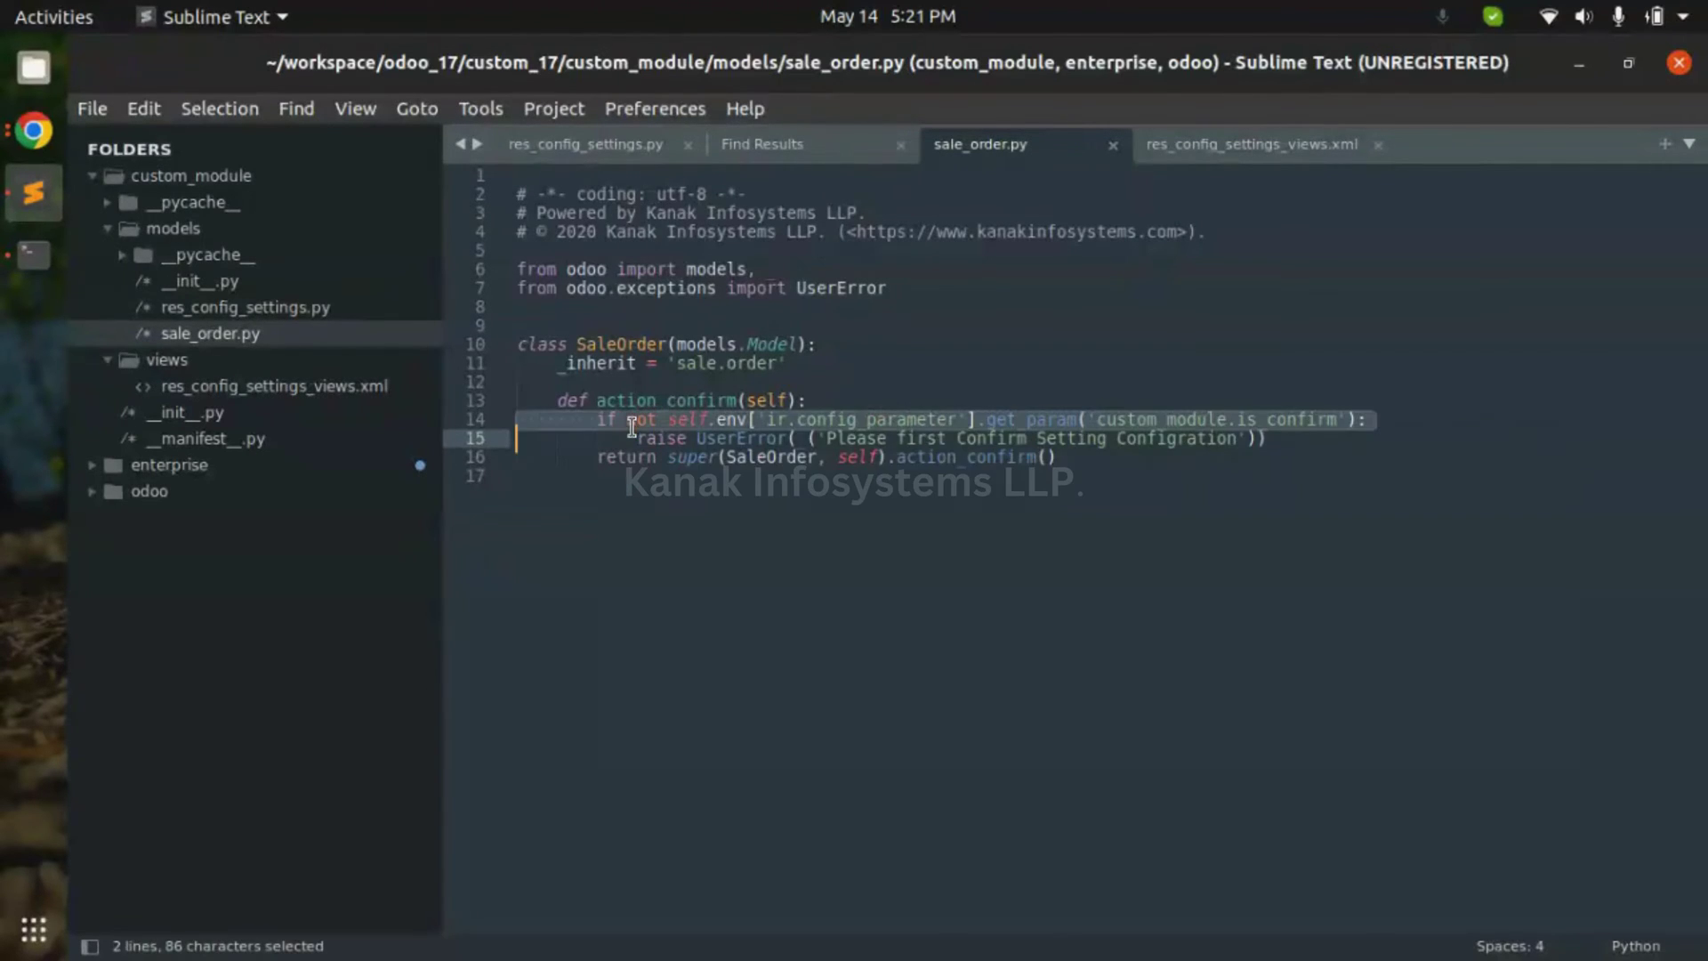
pyautogui.tripleClick(889, 418)
pyautogui.tripleClick(609, 459)
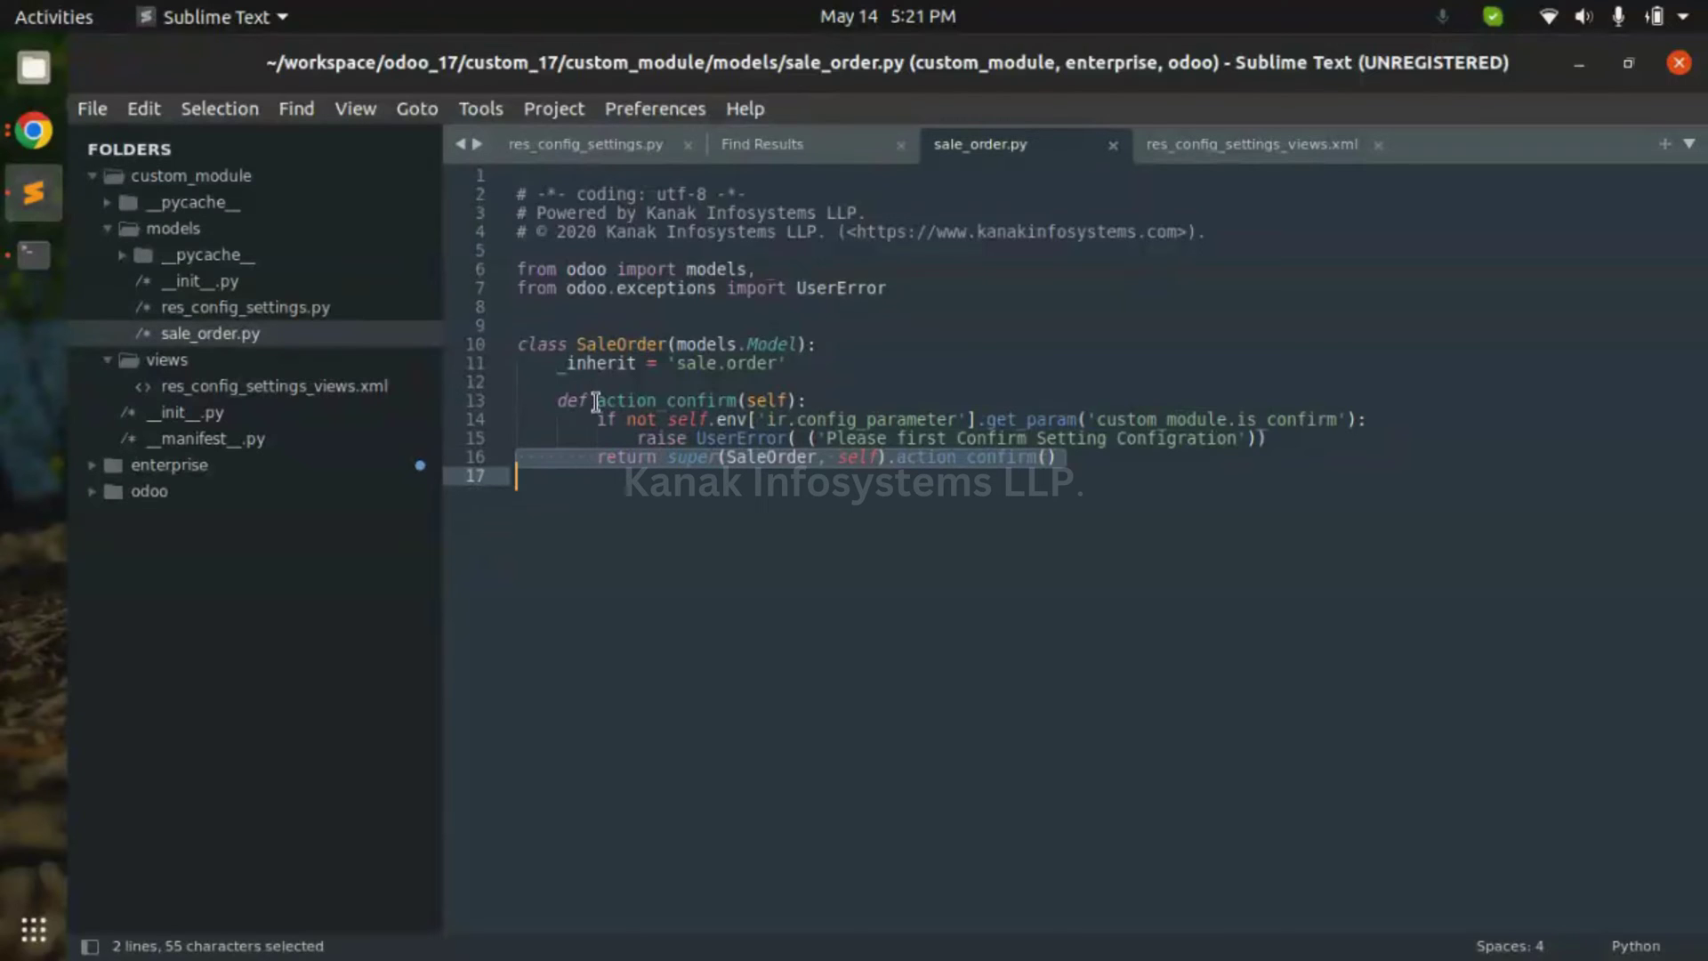
pyautogui.moveTo(596, 405)
pyautogui.click(20, 133)
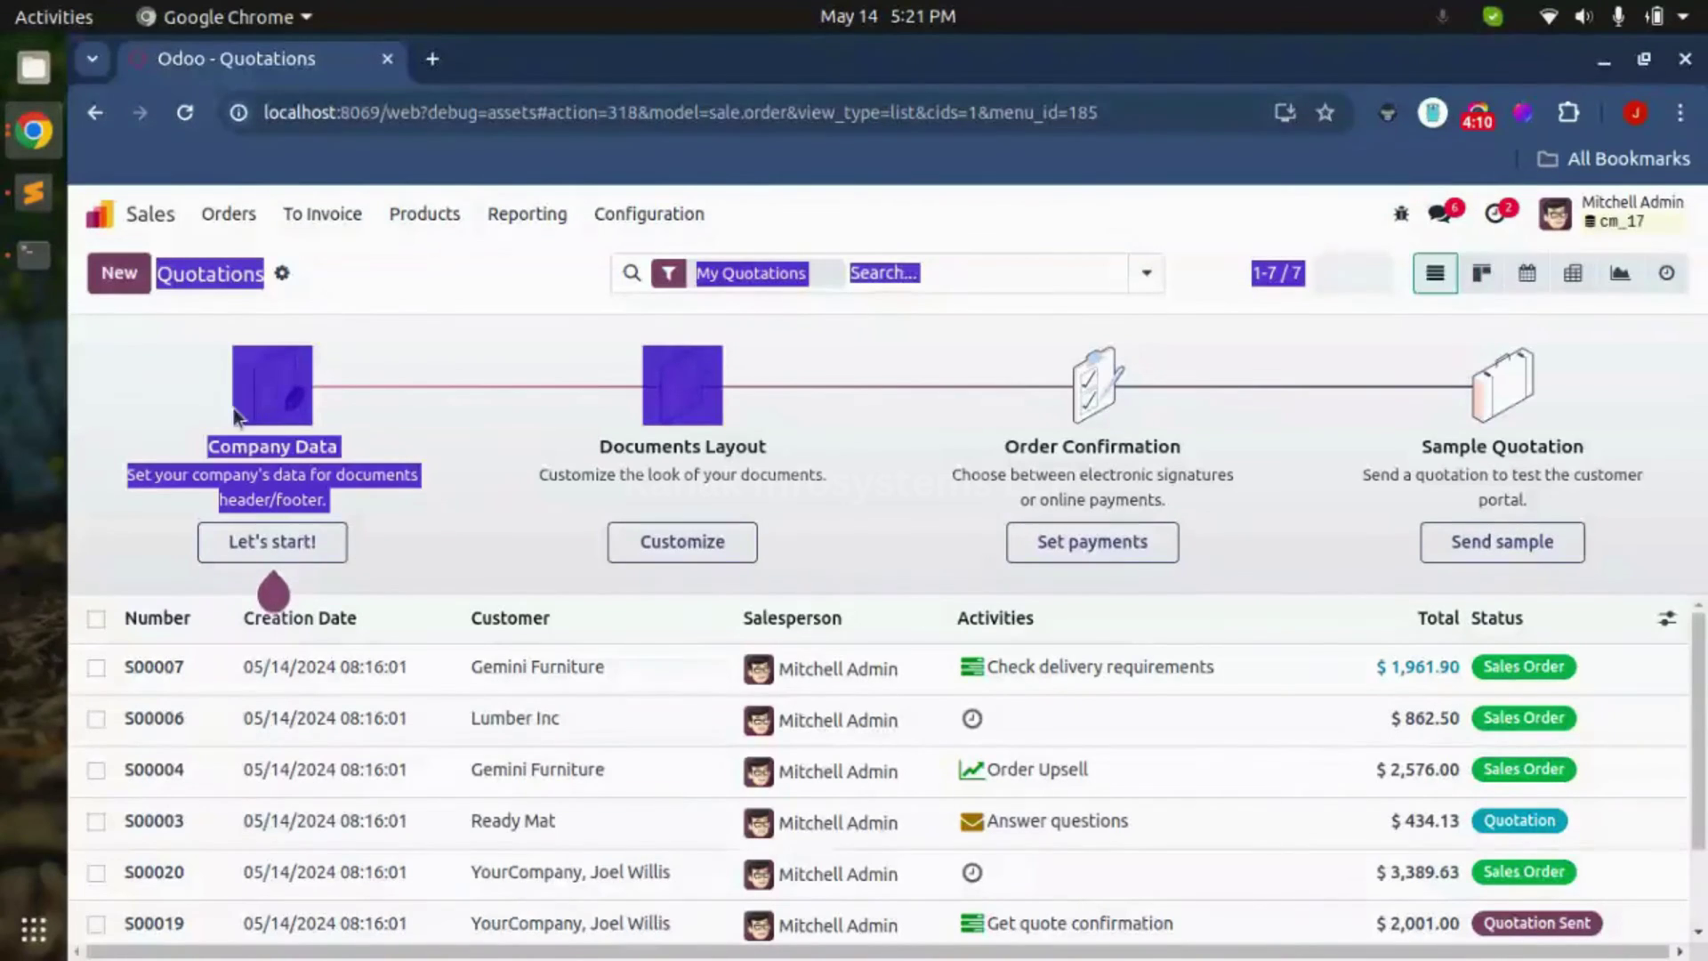
# - Create and save quotation S00021 for Azure Interior with [FURN_6666] Acoustic Bloc Screens, then attempt confirmation
pyautogui.click(104, 279)
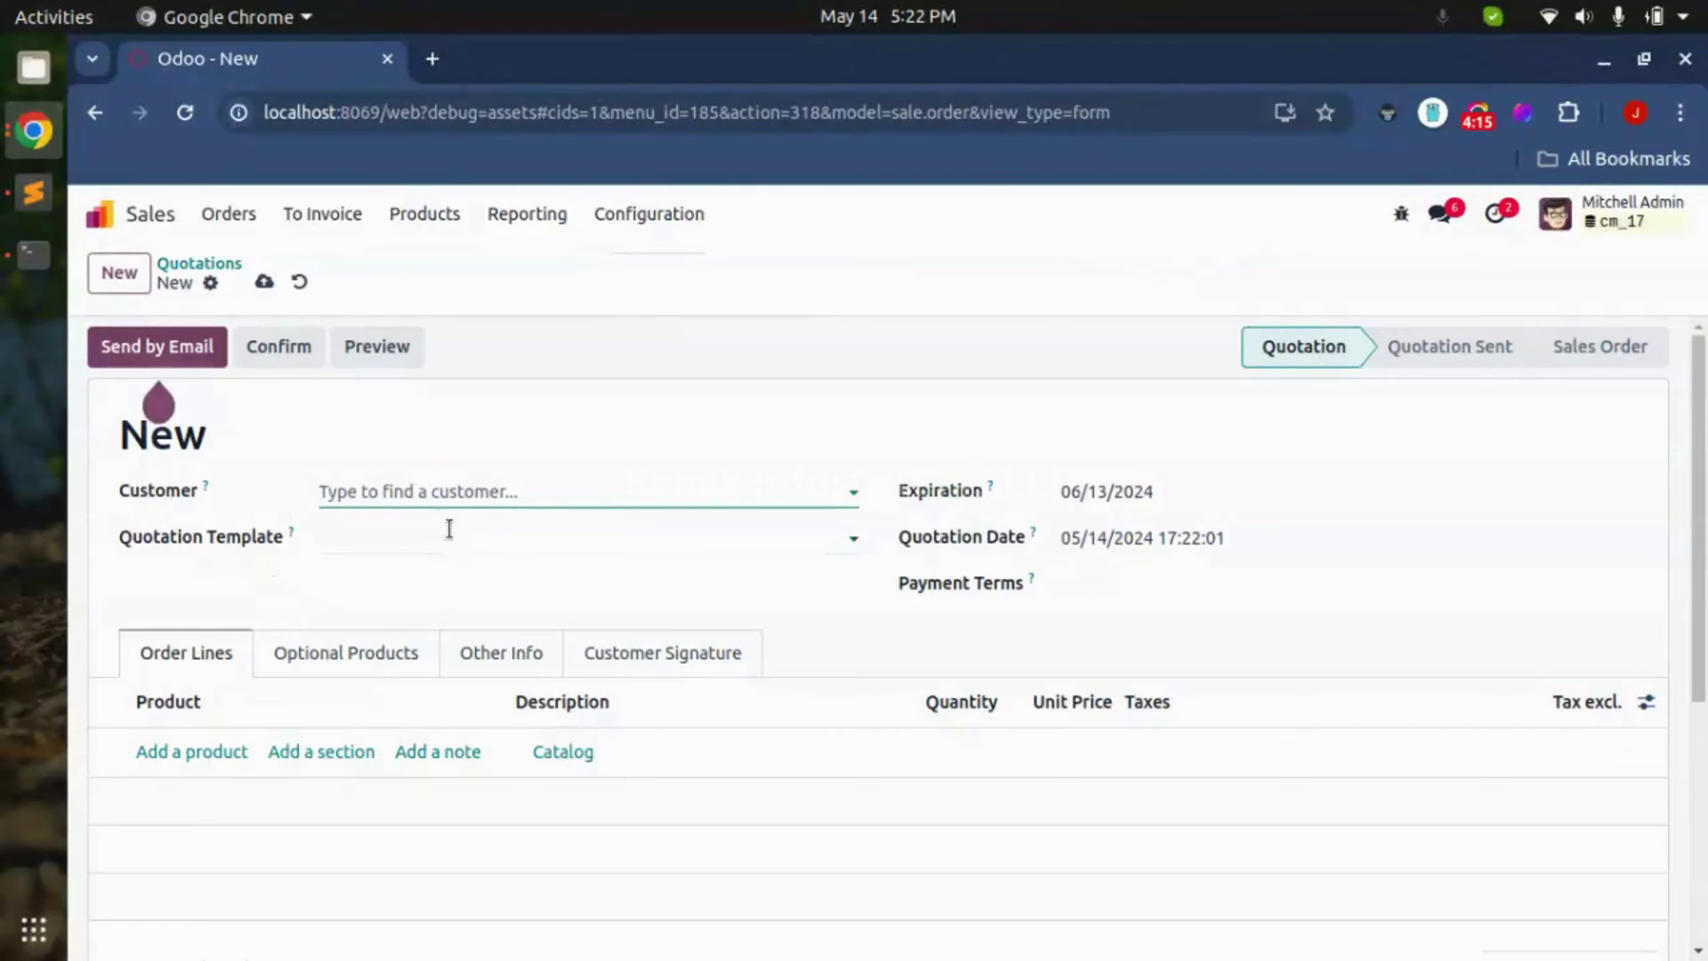
pyautogui.click(427, 489)
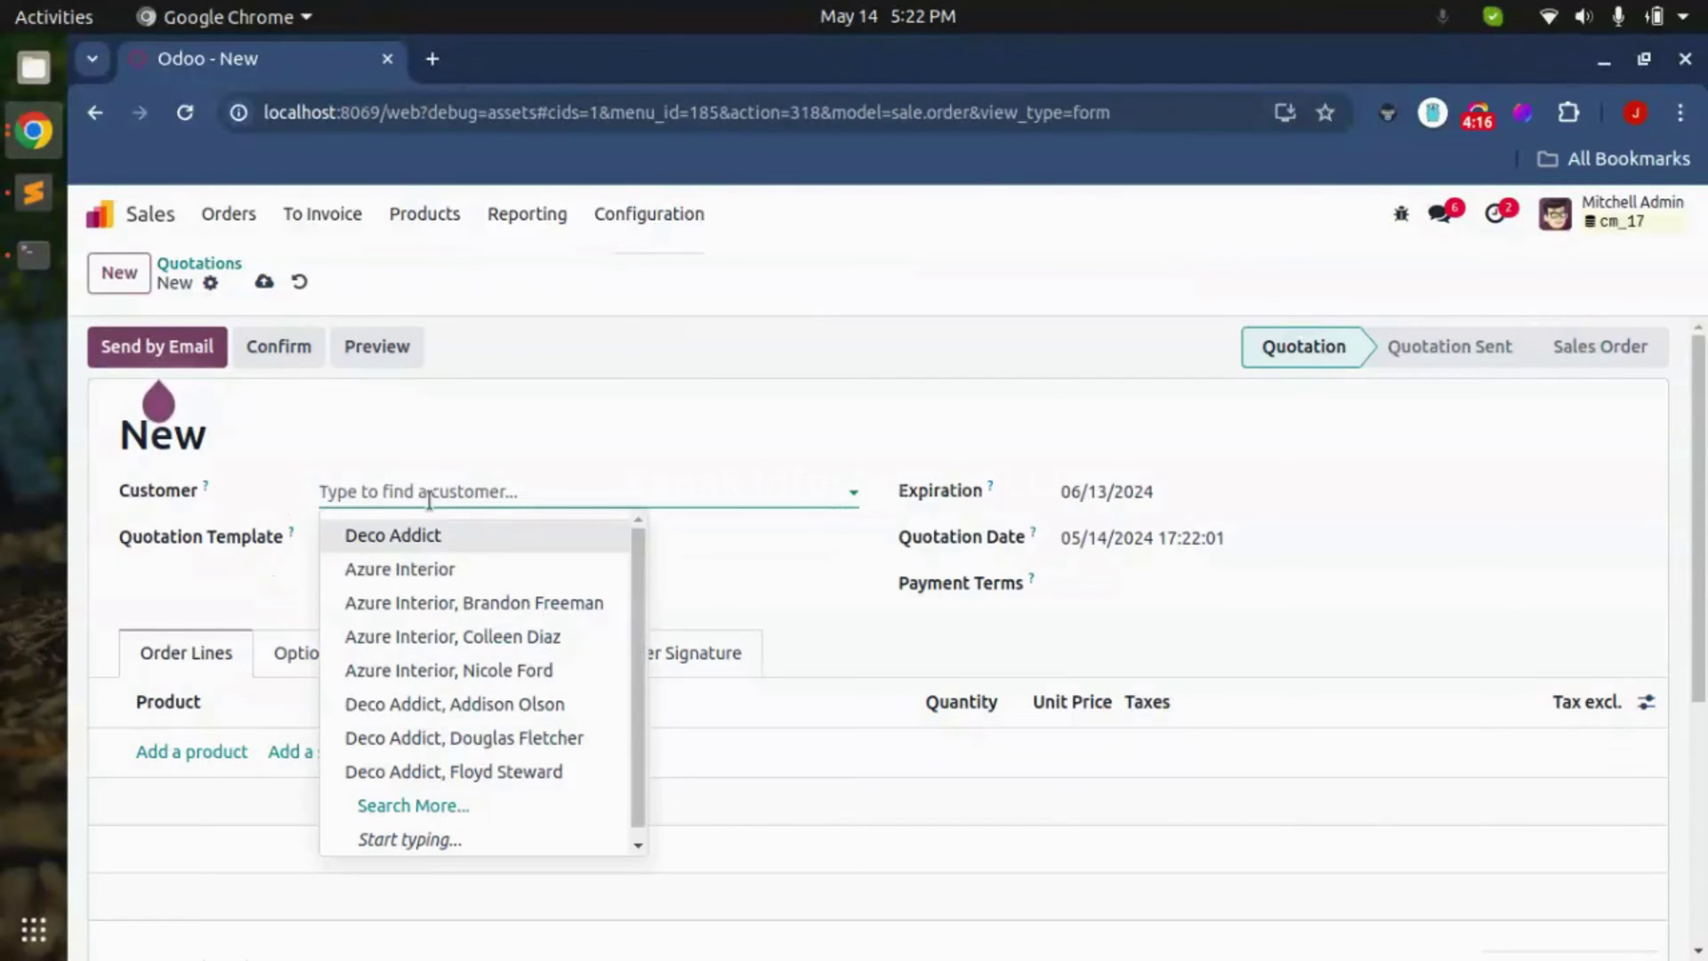
pyautogui.click(419, 568)
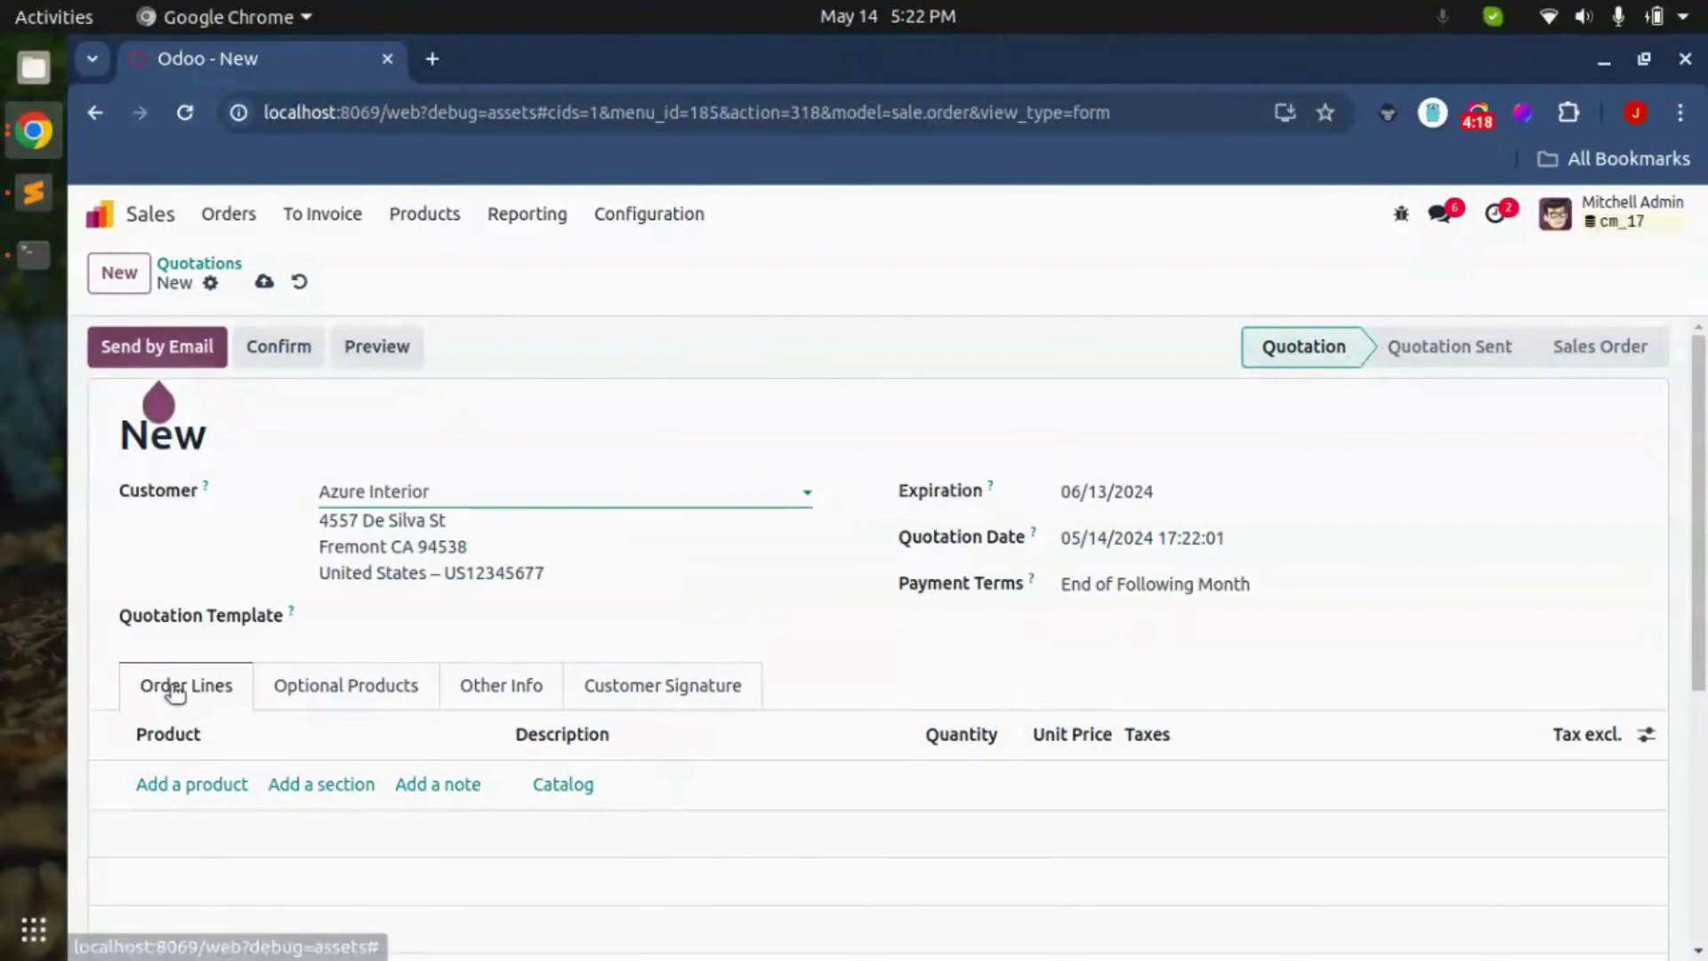
pyautogui.click(177, 786)
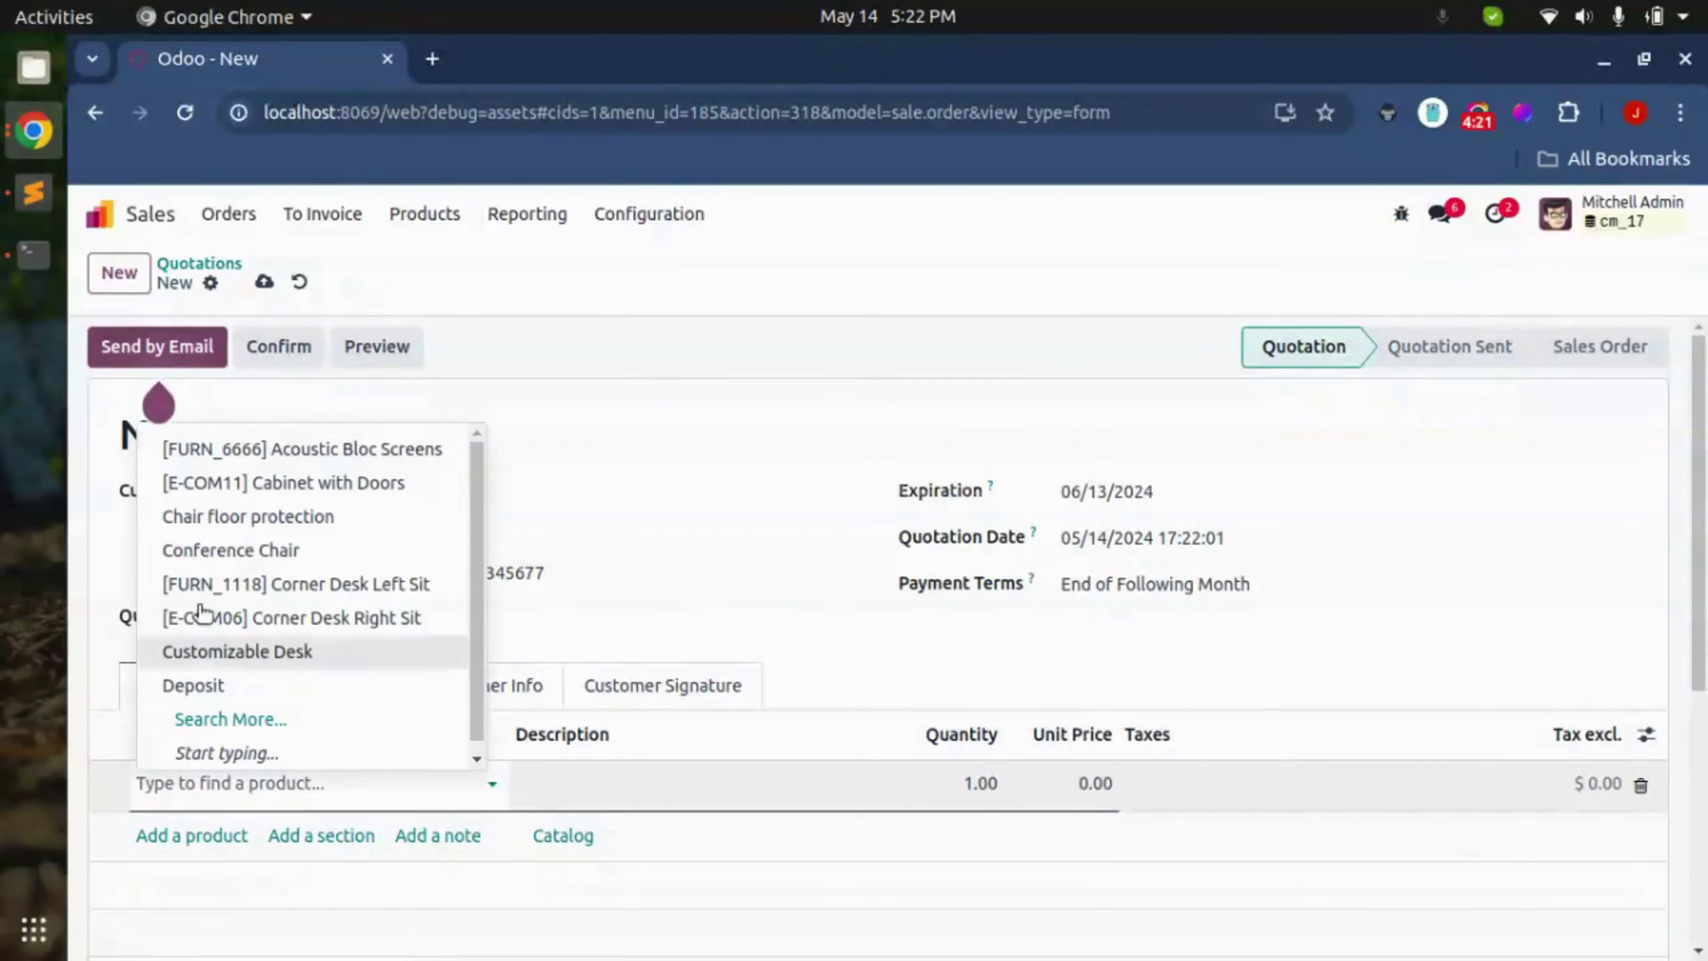
pyautogui.click(242, 450)
pyautogui.scroll(-3, 495, 724)
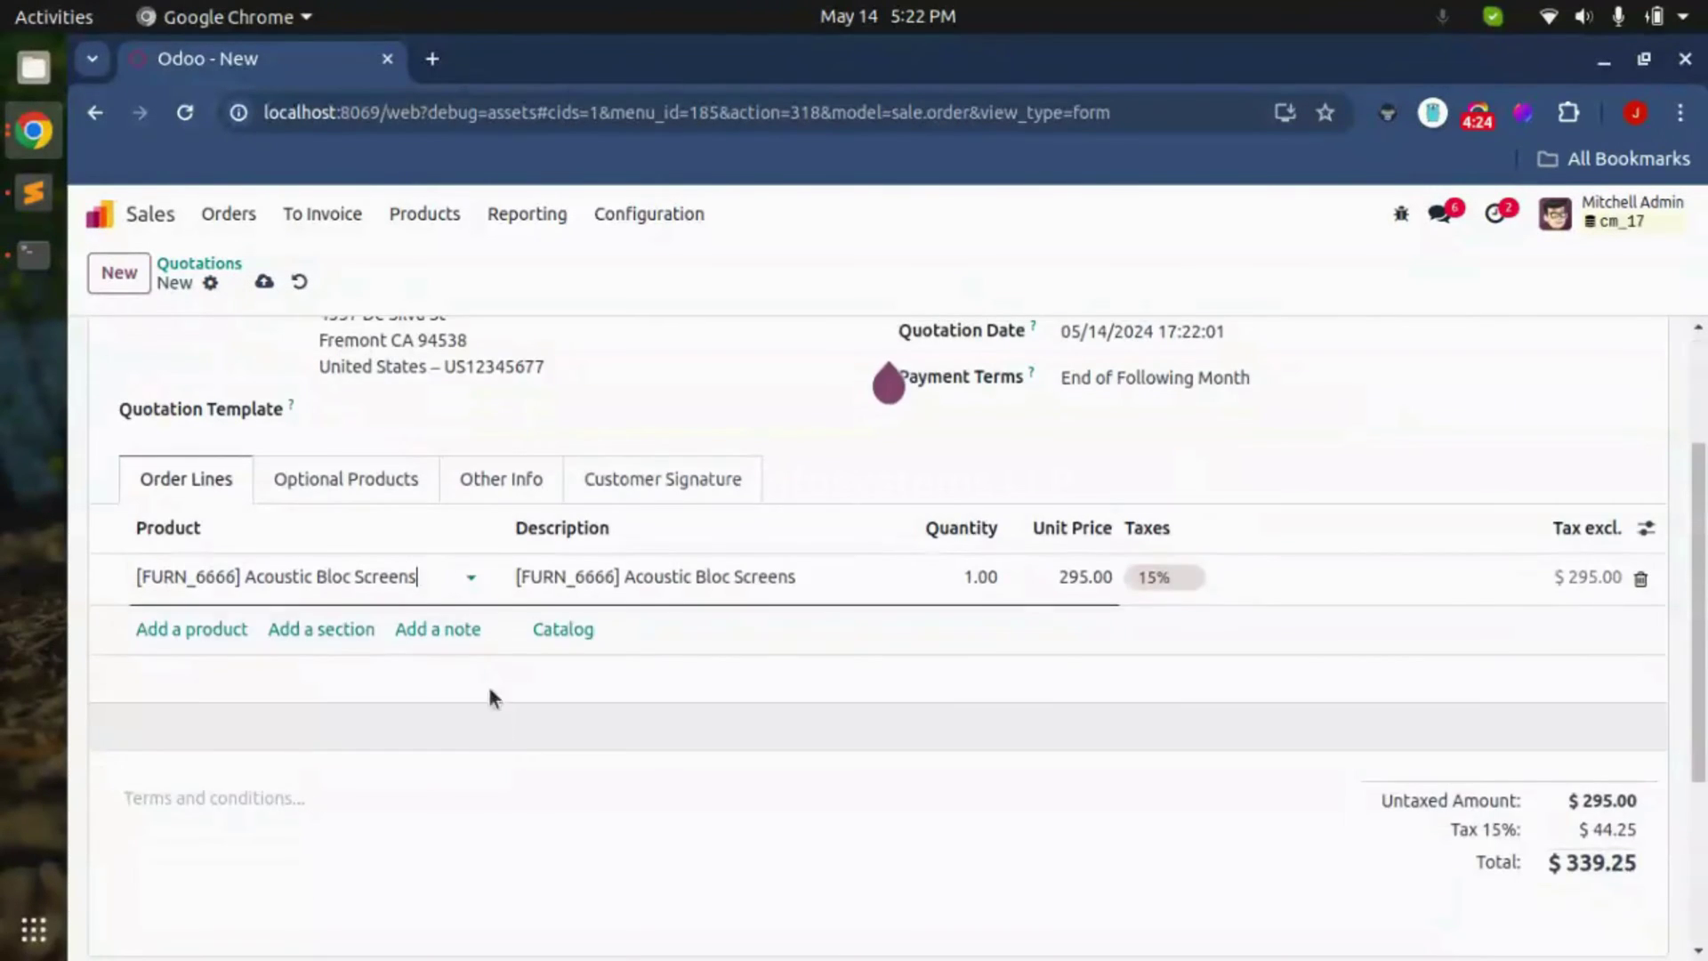
pyautogui.scroll(3, 495, 724)
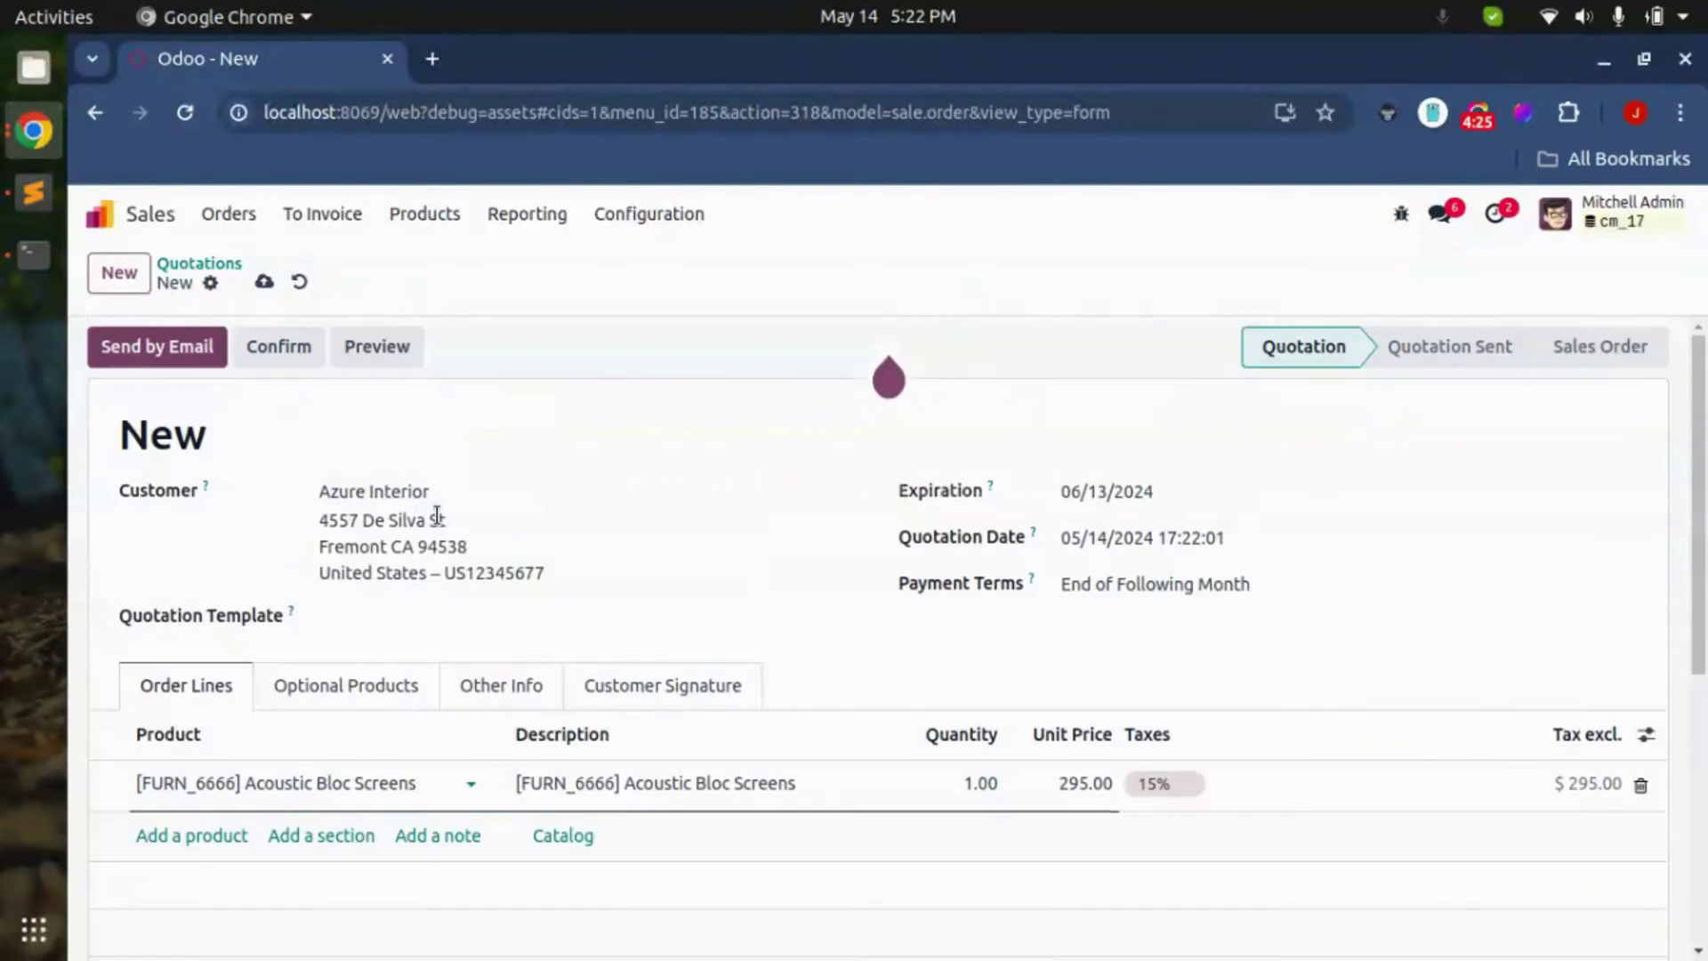
pyautogui.click(264, 282)
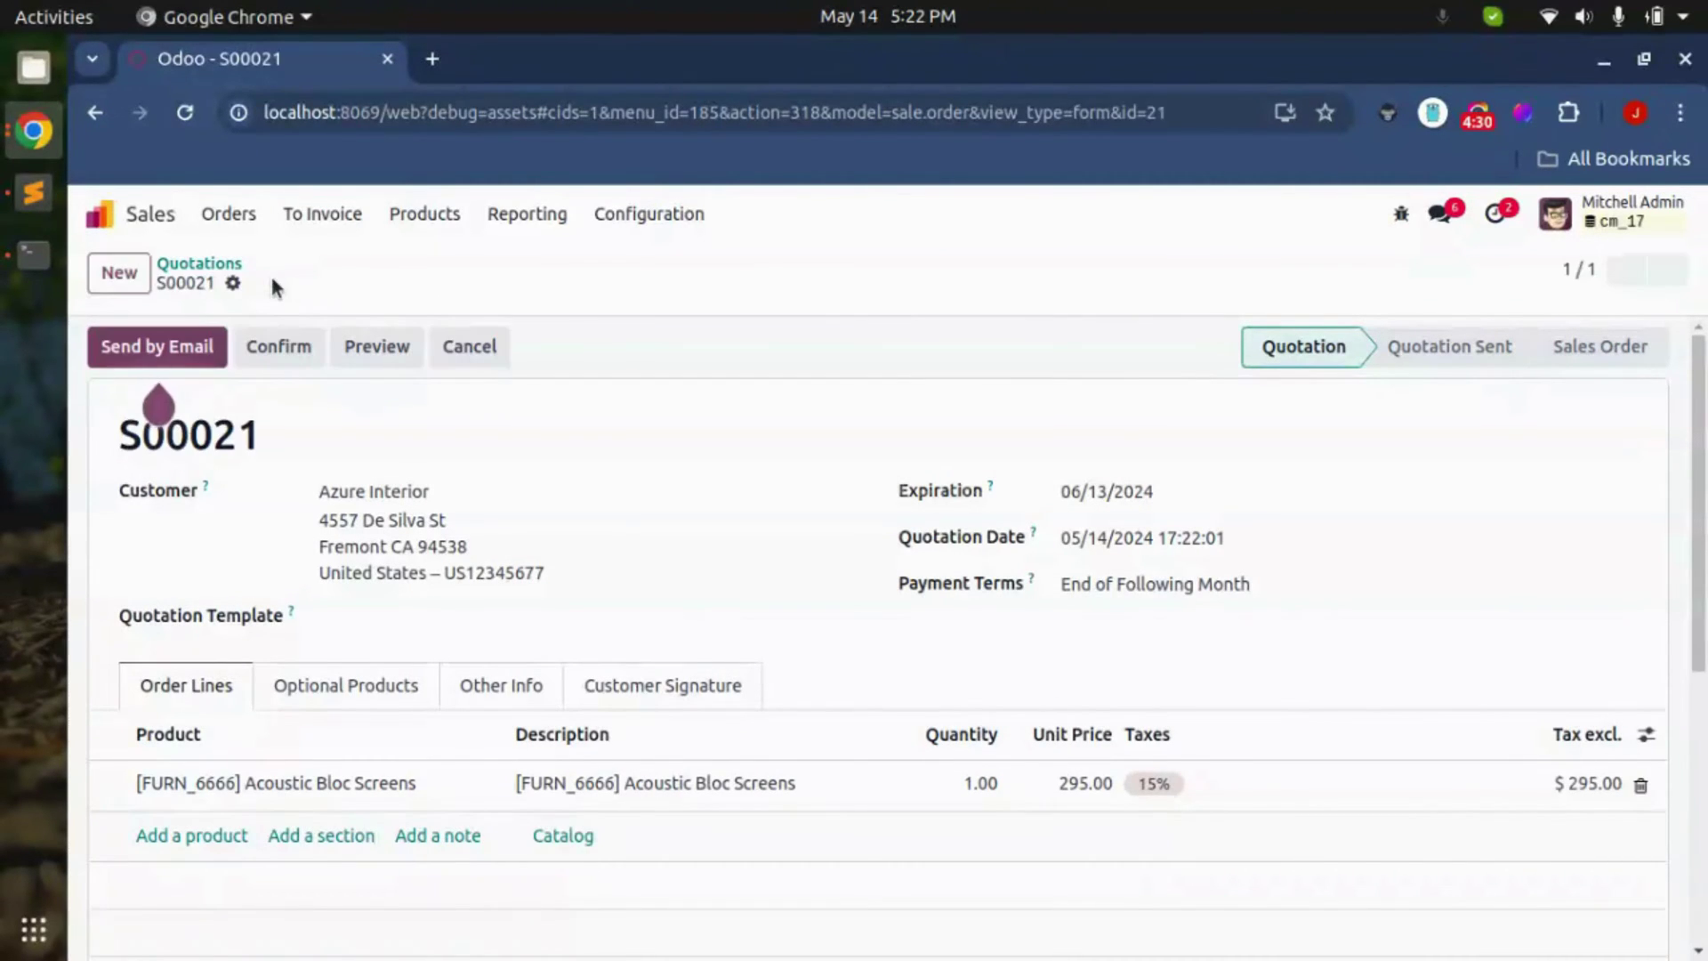
pyautogui.click(280, 351)
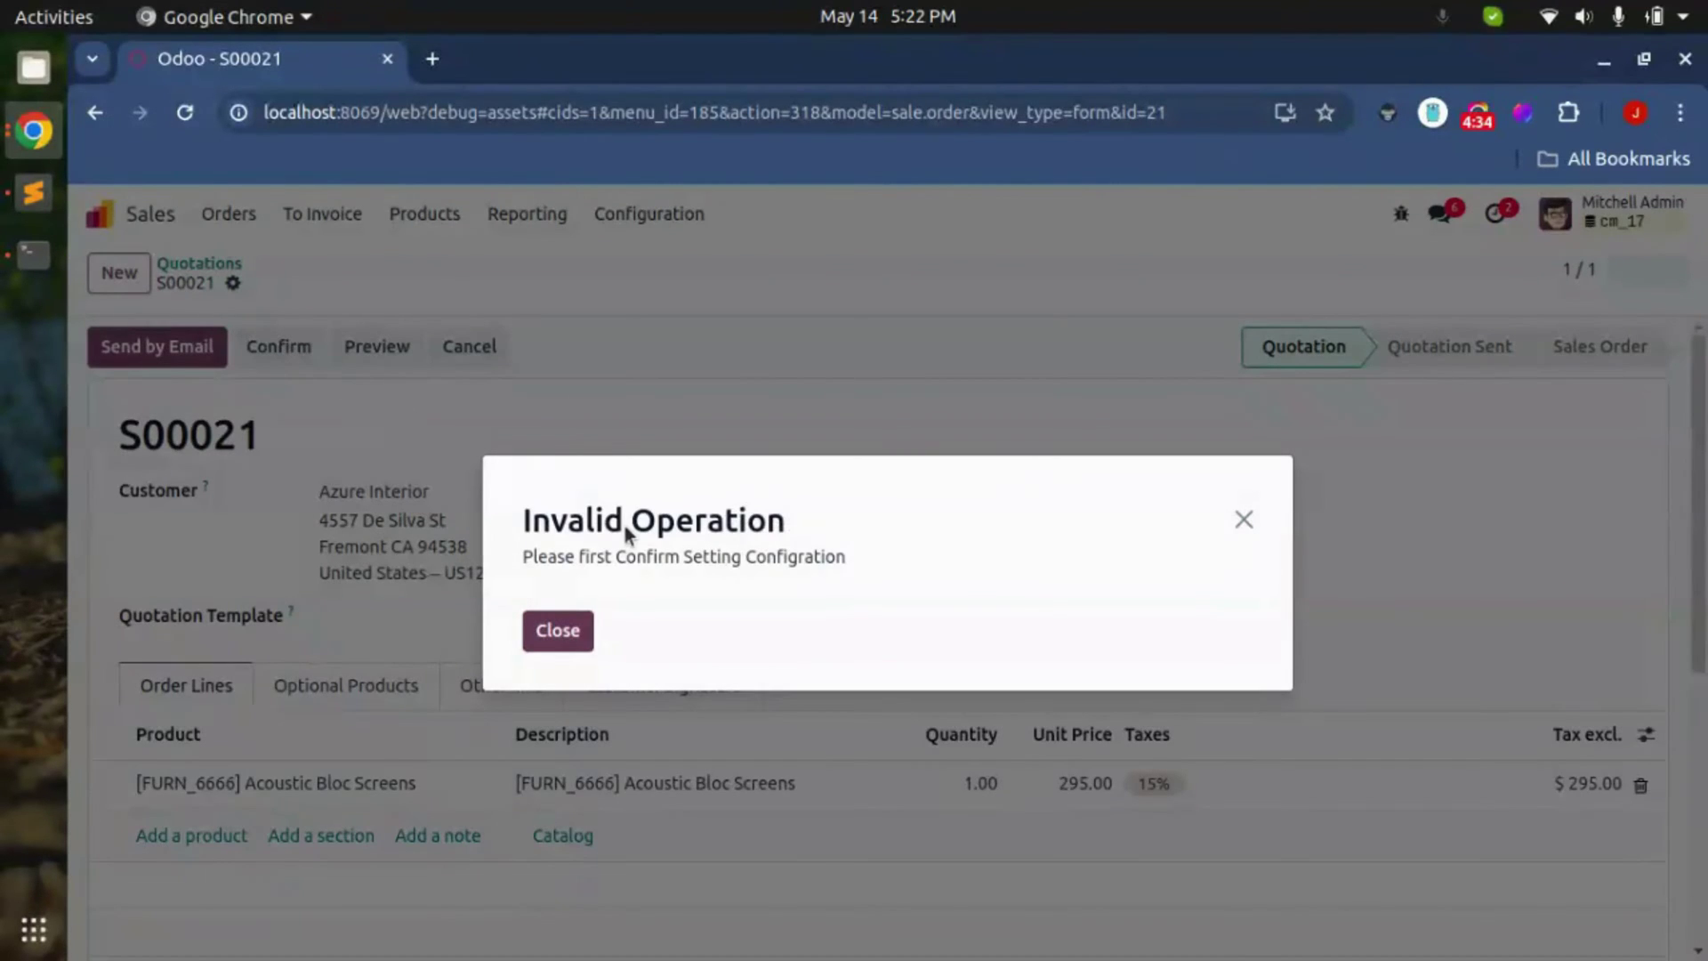
pyautogui.moveTo(523, 557); pyautogui.dragTo(845, 557)
pyautogui.click(544, 487)
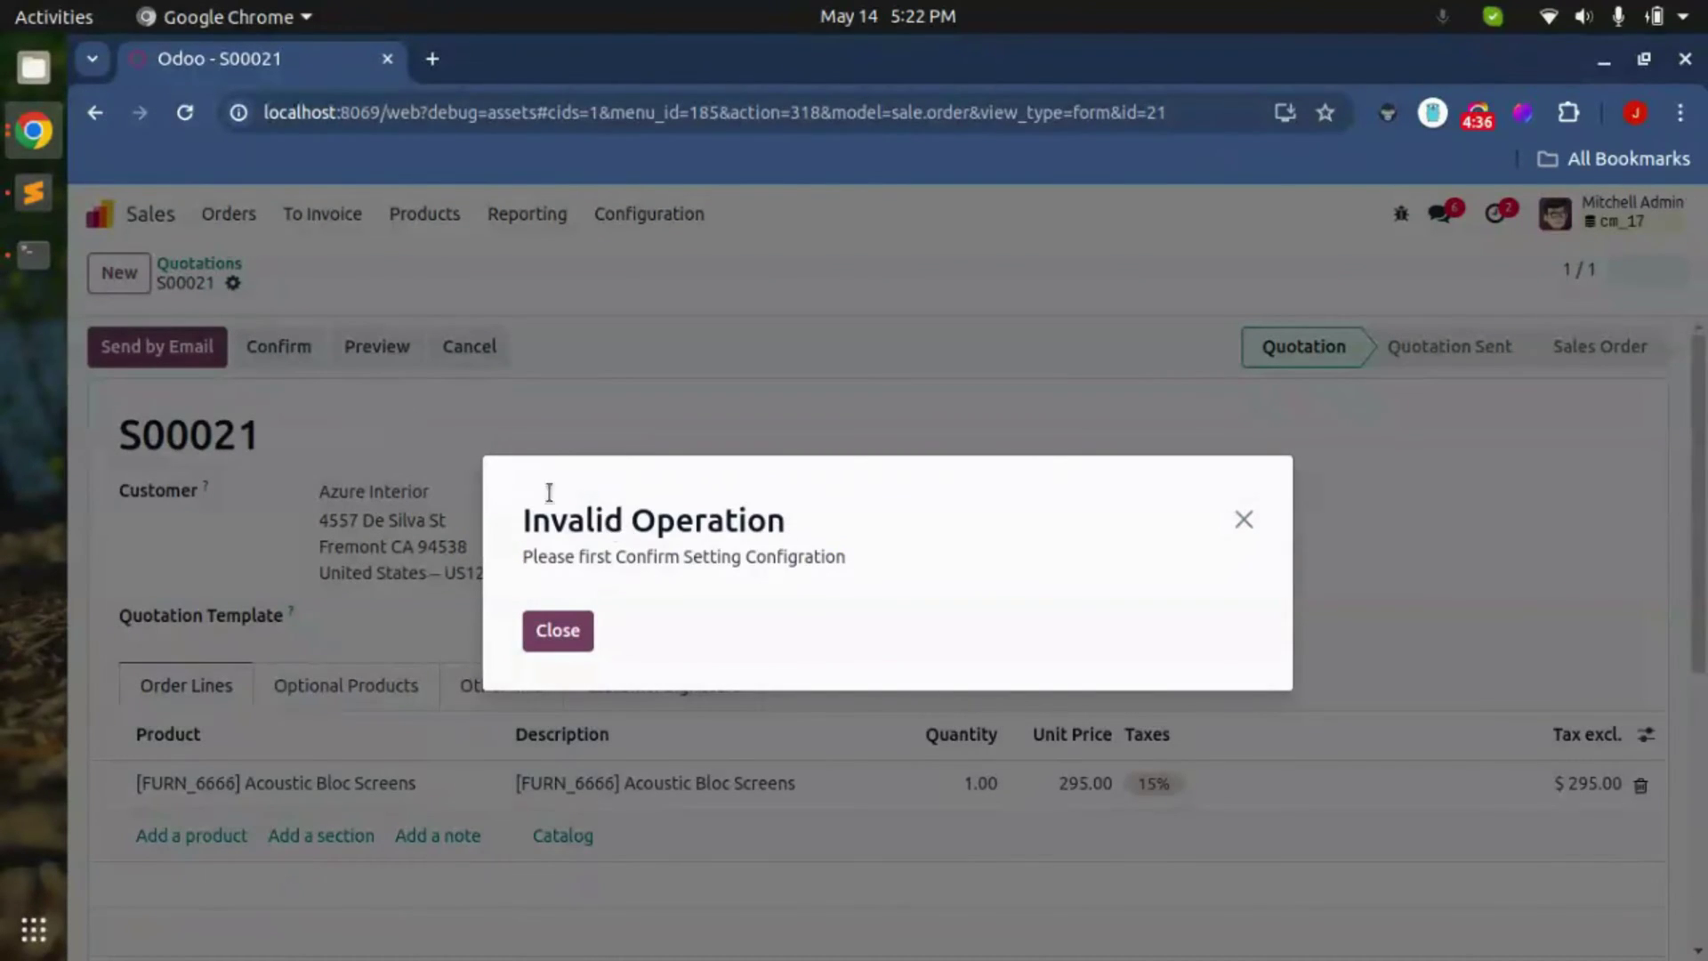
pyautogui.click(29, 195)
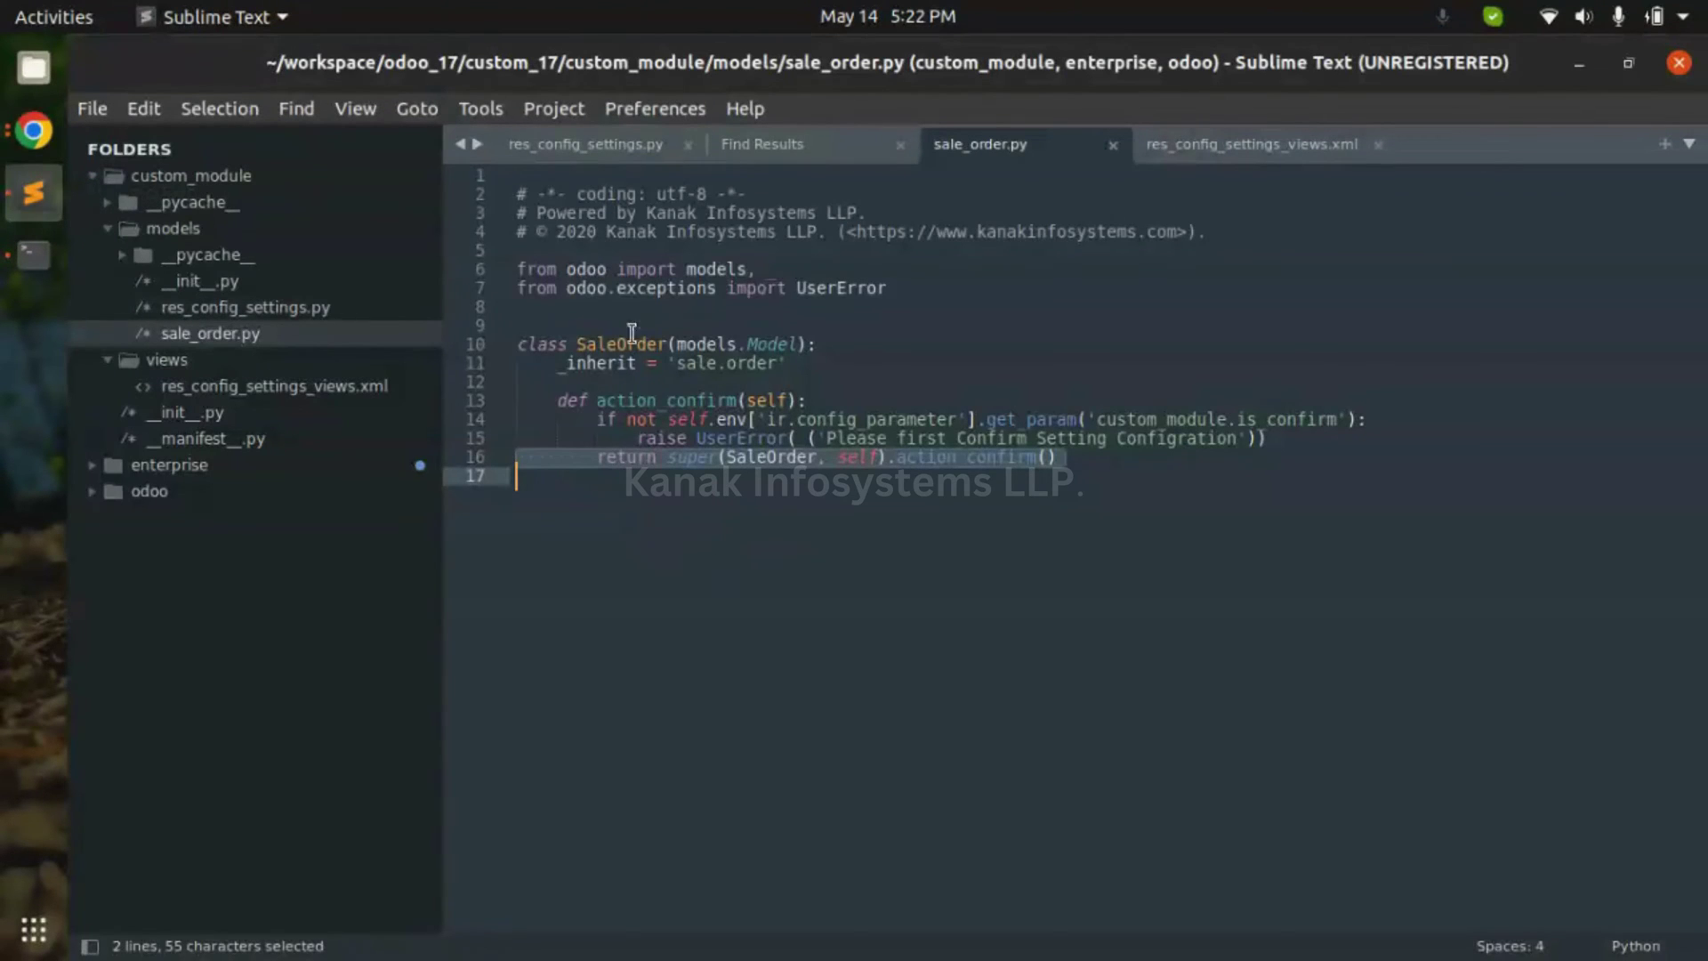
pyautogui.tripleClick(774, 419)
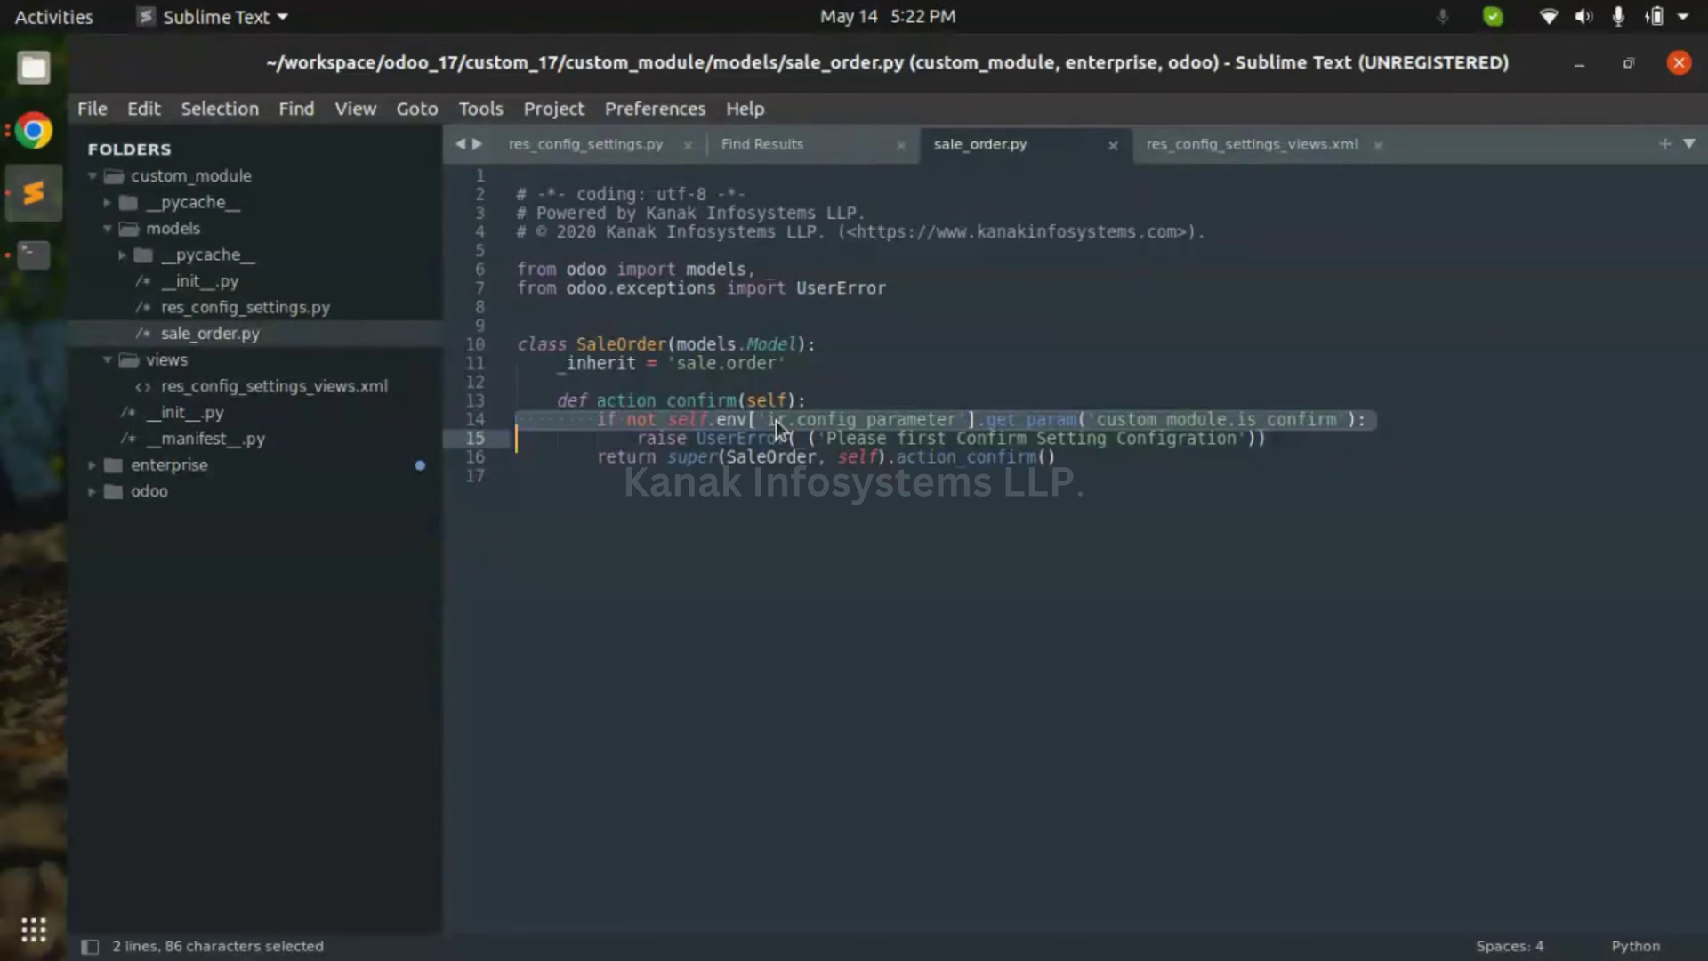
pyautogui.click(33, 131)
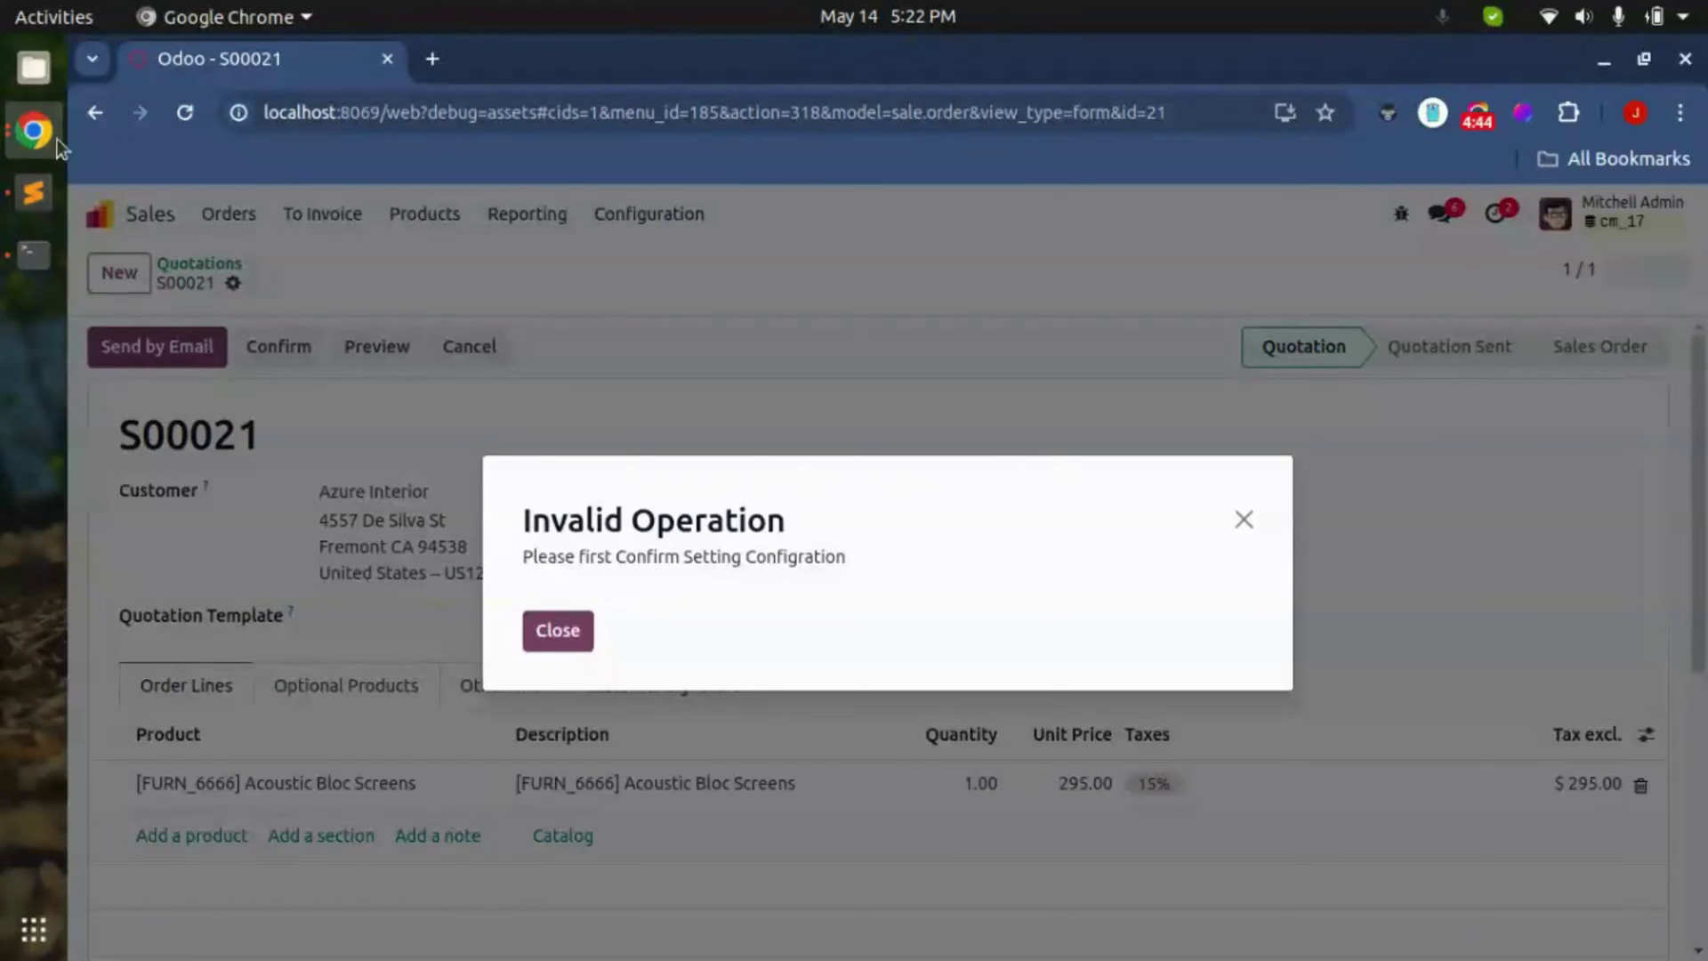
pyautogui.click(557, 630)
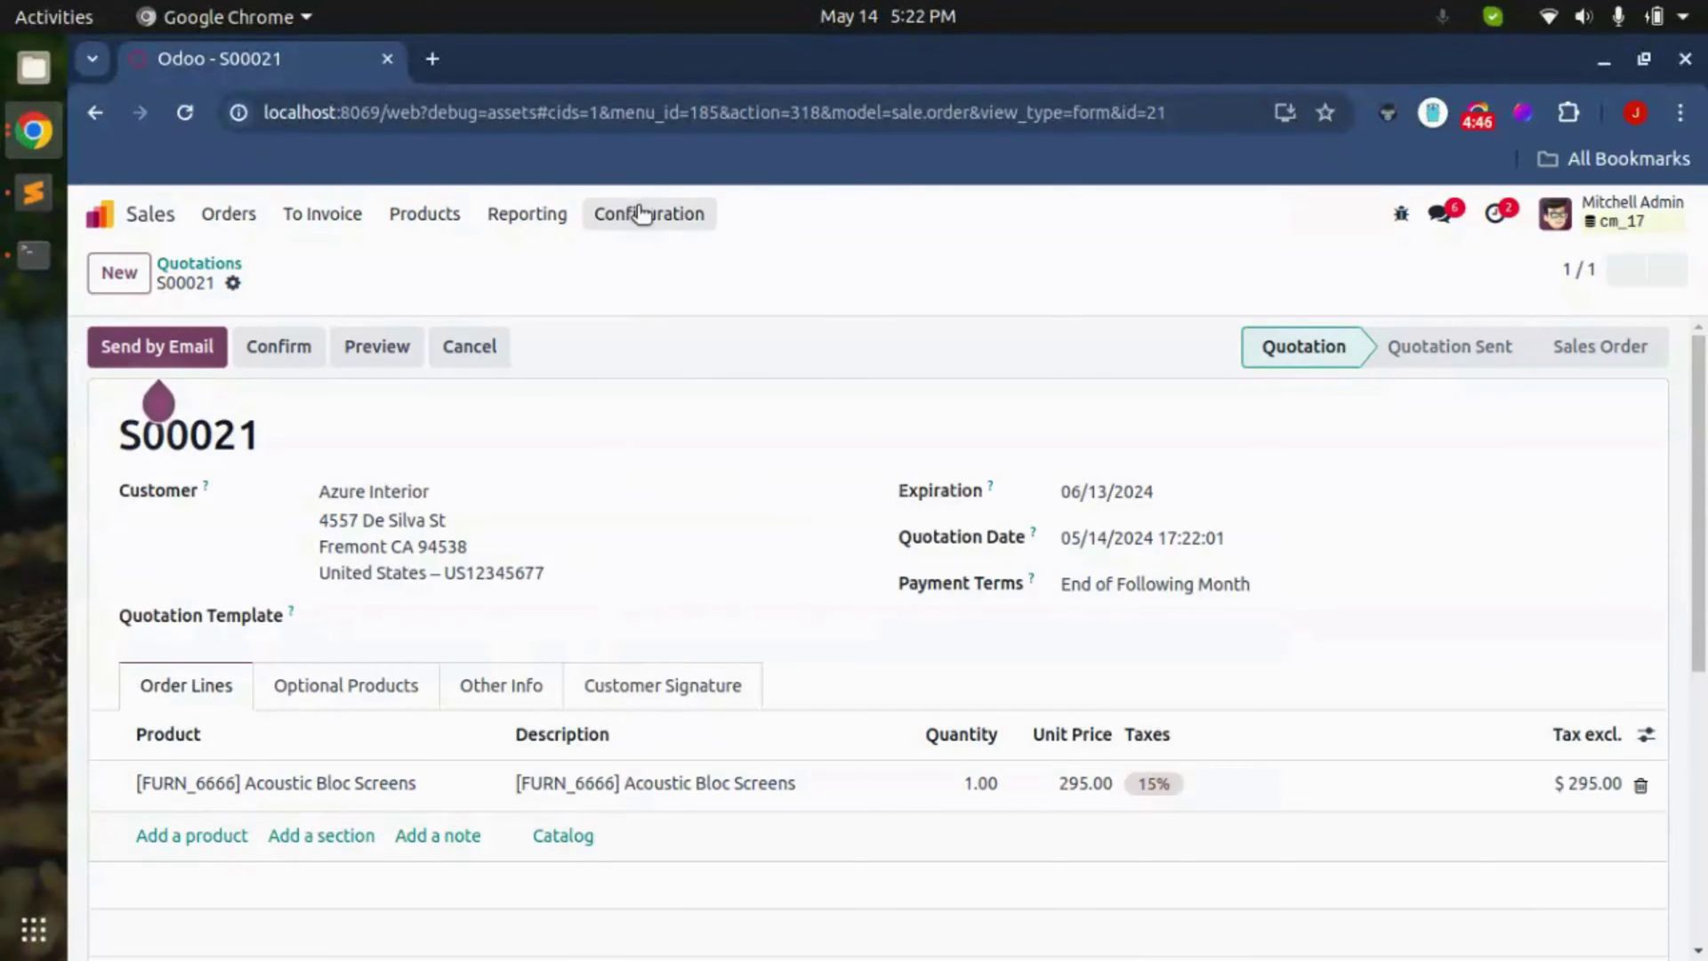
# - Re-enable Sale Confirmation via a 'sale' settings search, save, and go to Orders > Quotations
pyautogui.click(643, 214)
pyautogui.click(629, 262)
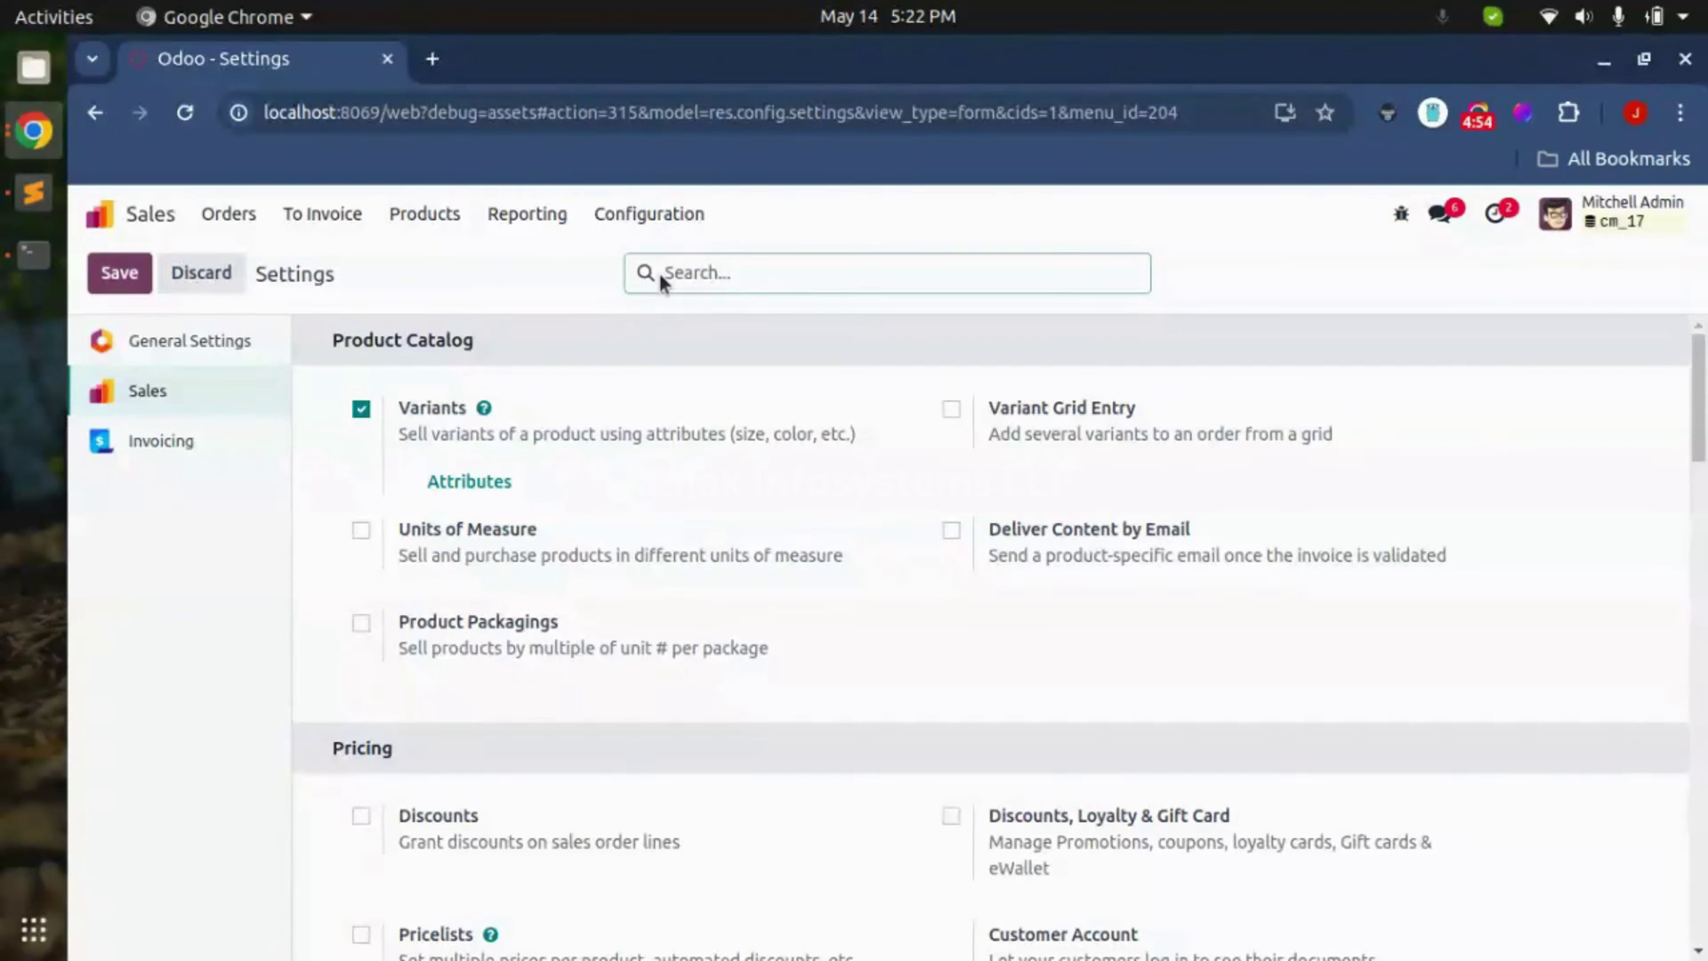
pyautogui.write('sale')
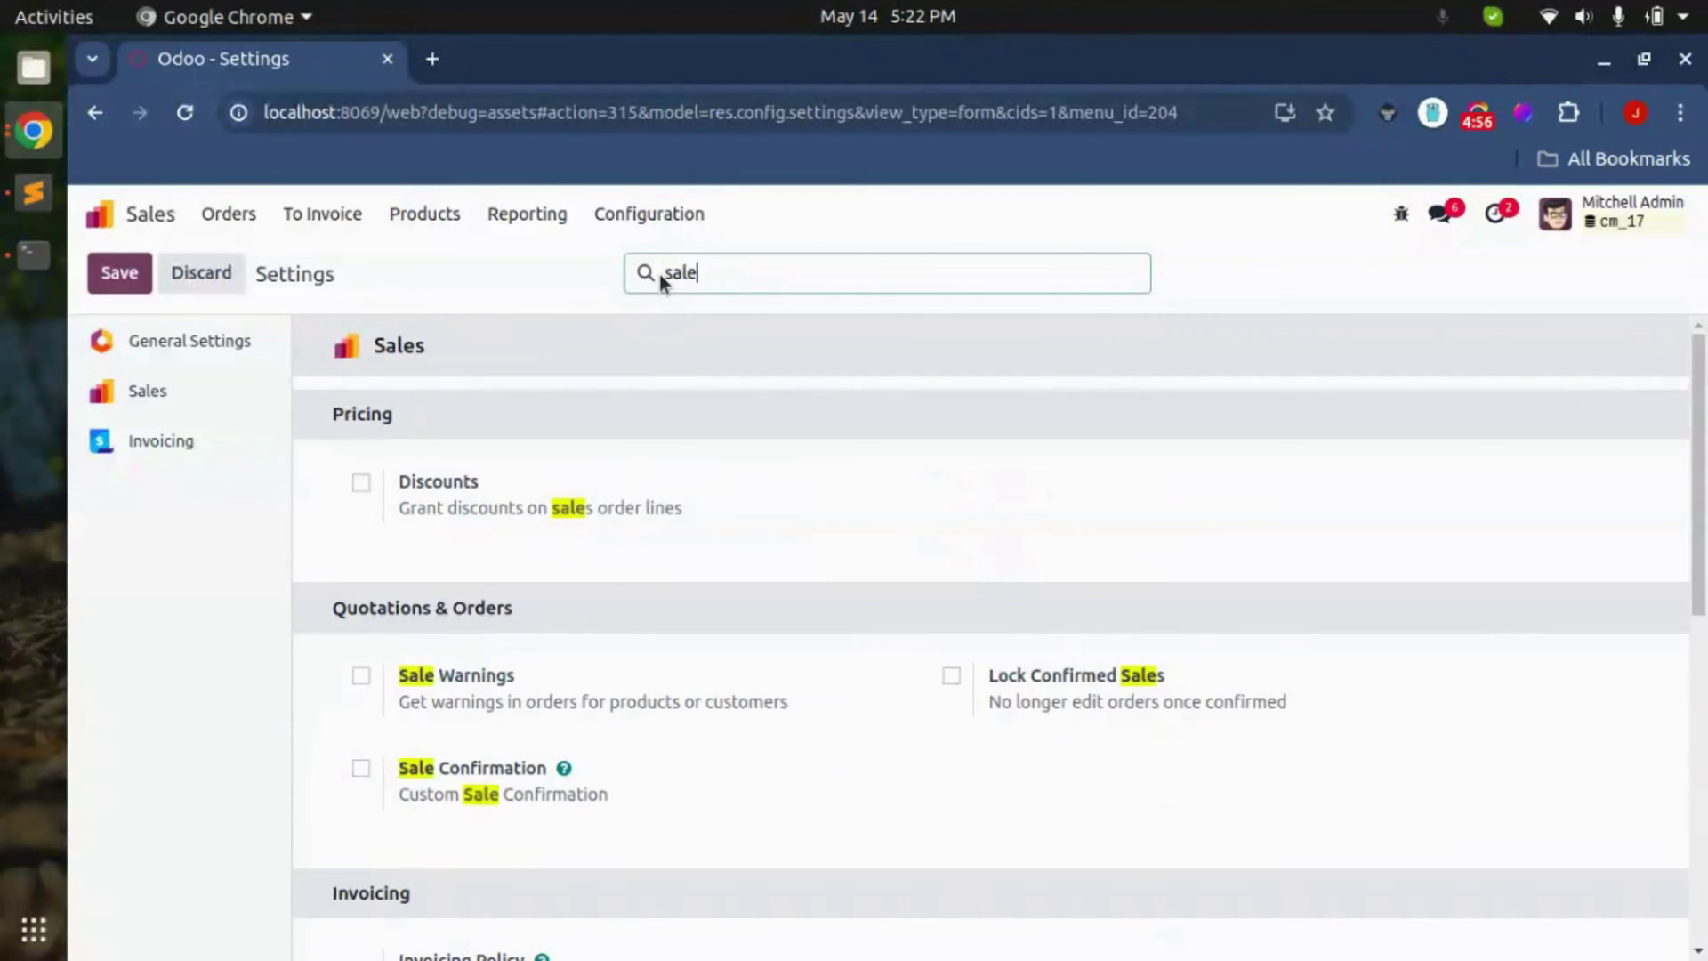
pyautogui.click(361, 771)
pyautogui.click(119, 283)
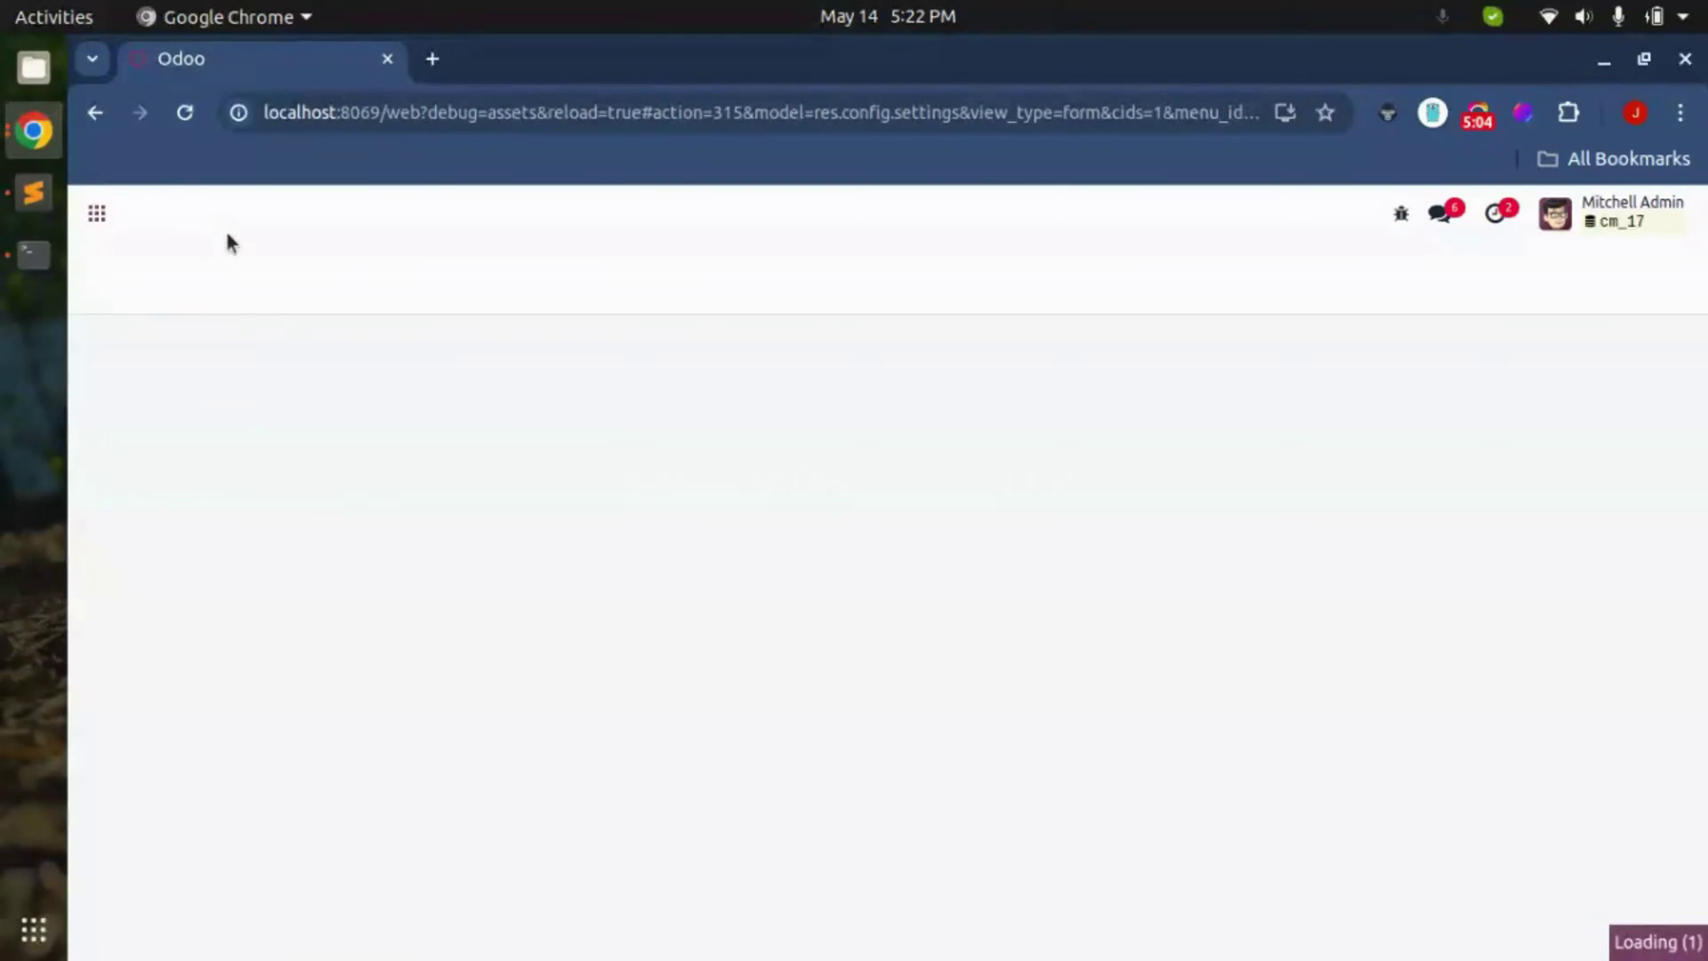
pyautogui.click(229, 215)
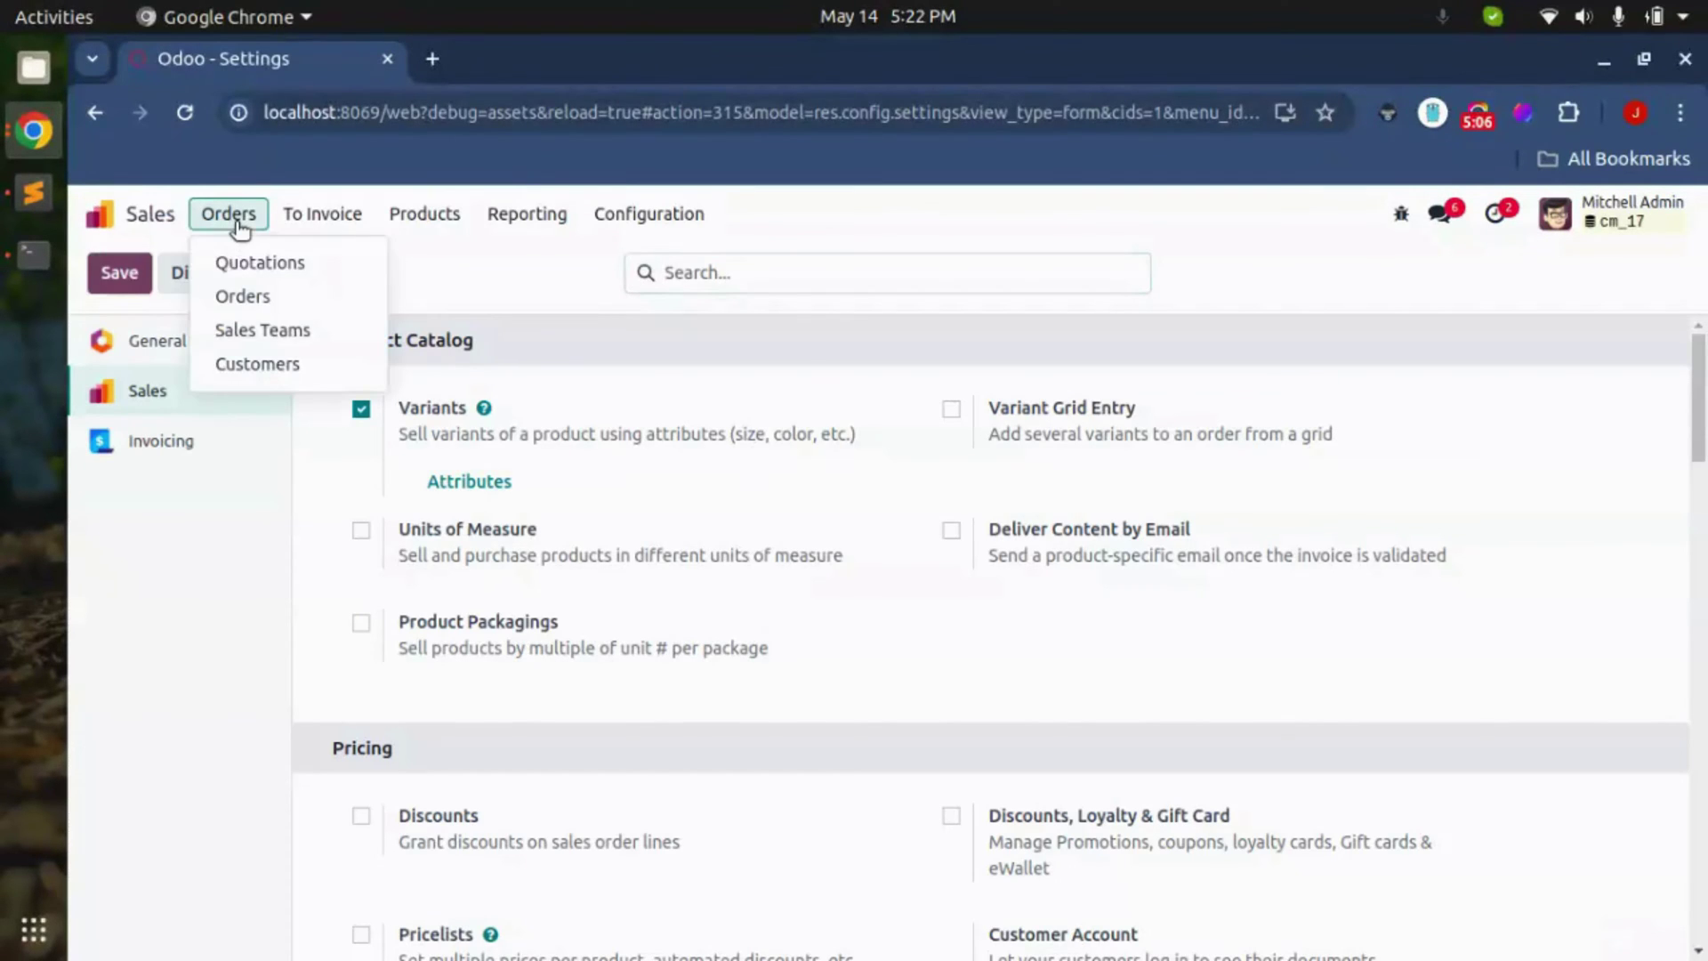
pyautogui.click(248, 265)
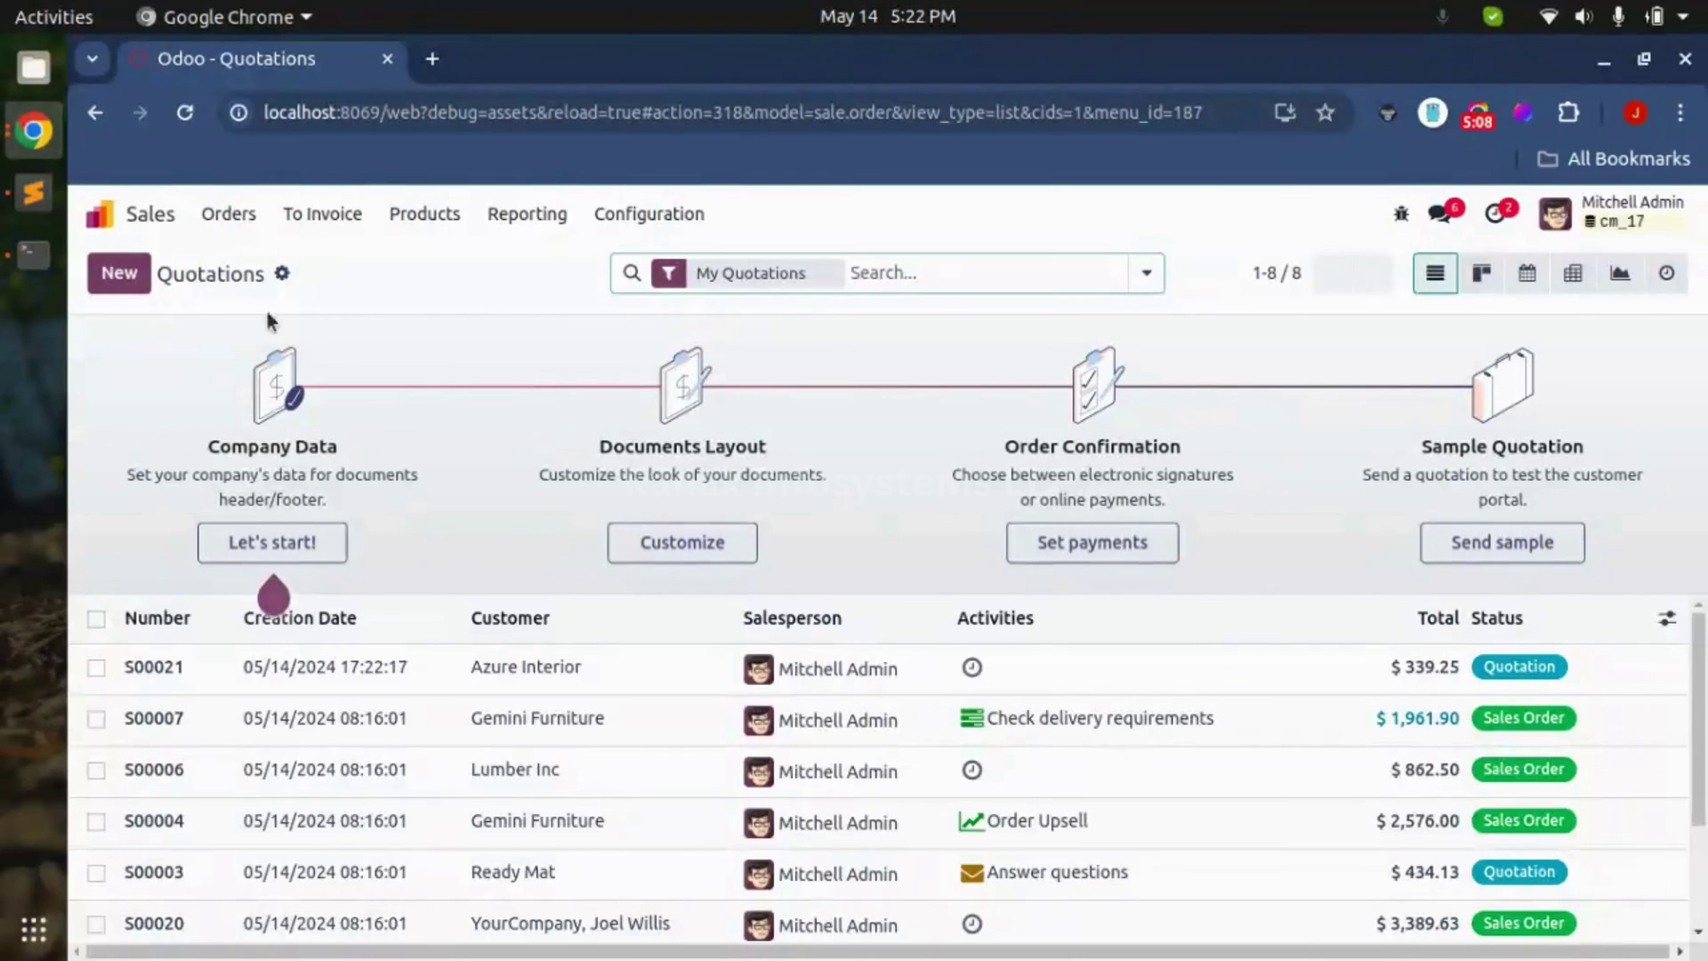
# - Confirm quotation S00021 so it becomes a Sales Order dated 05/14/2024 17:23:06
pyautogui.click(460, 682)
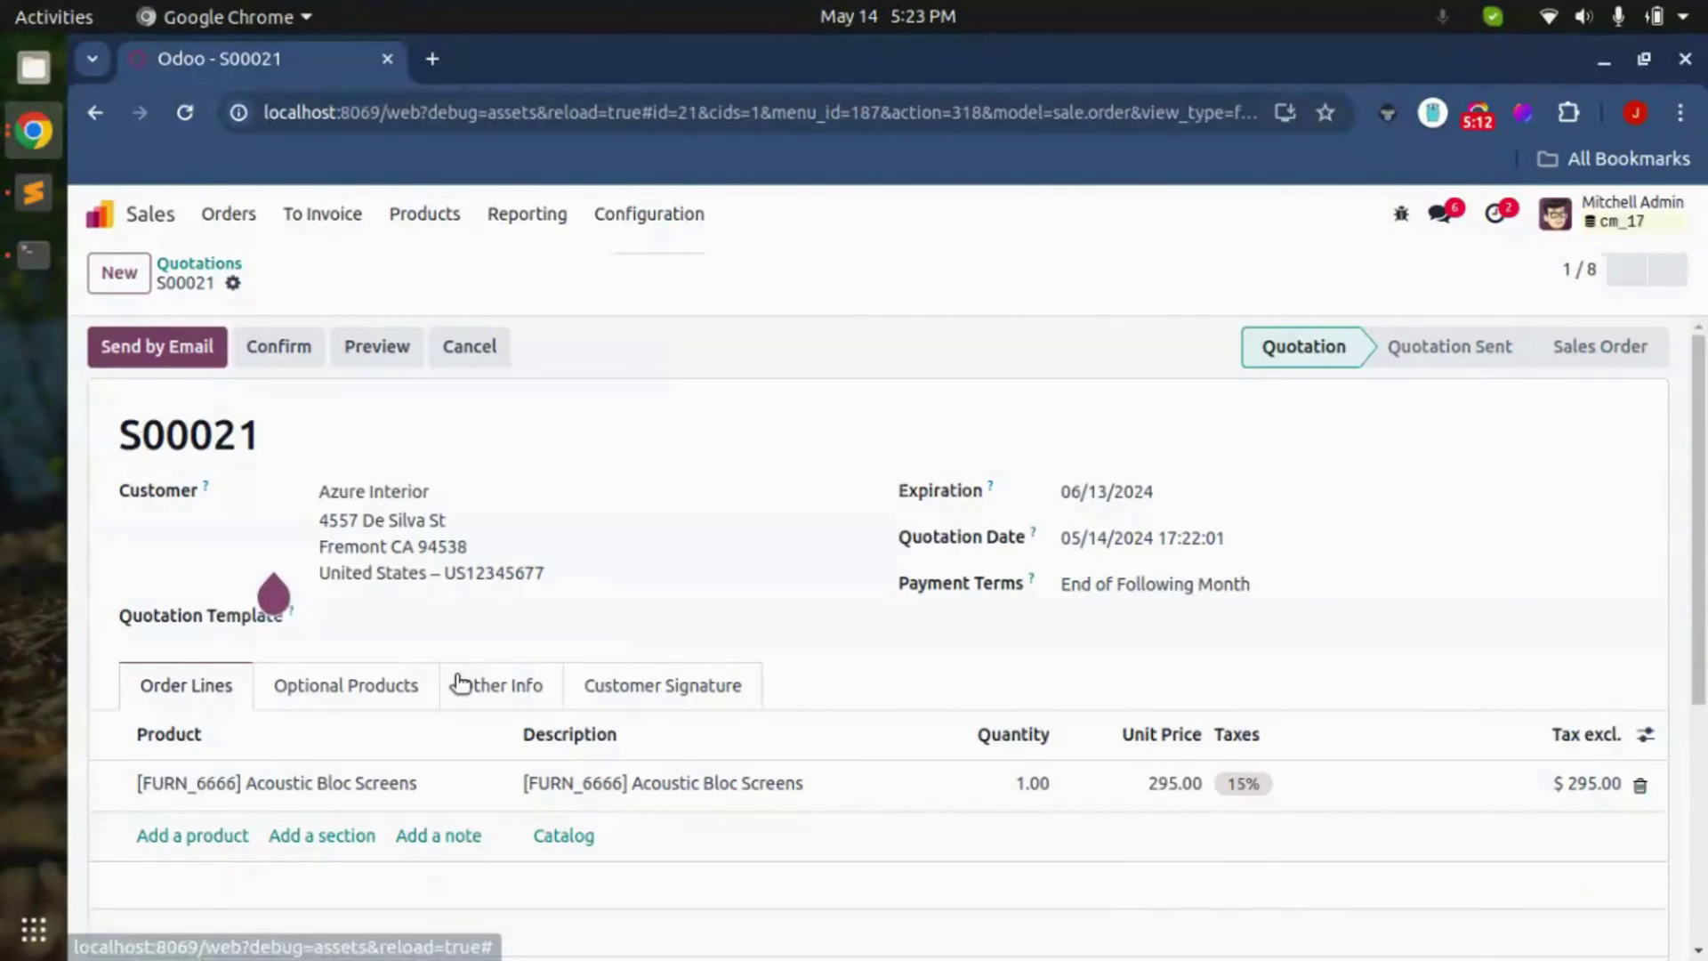
pyautogui.click(277, 365)
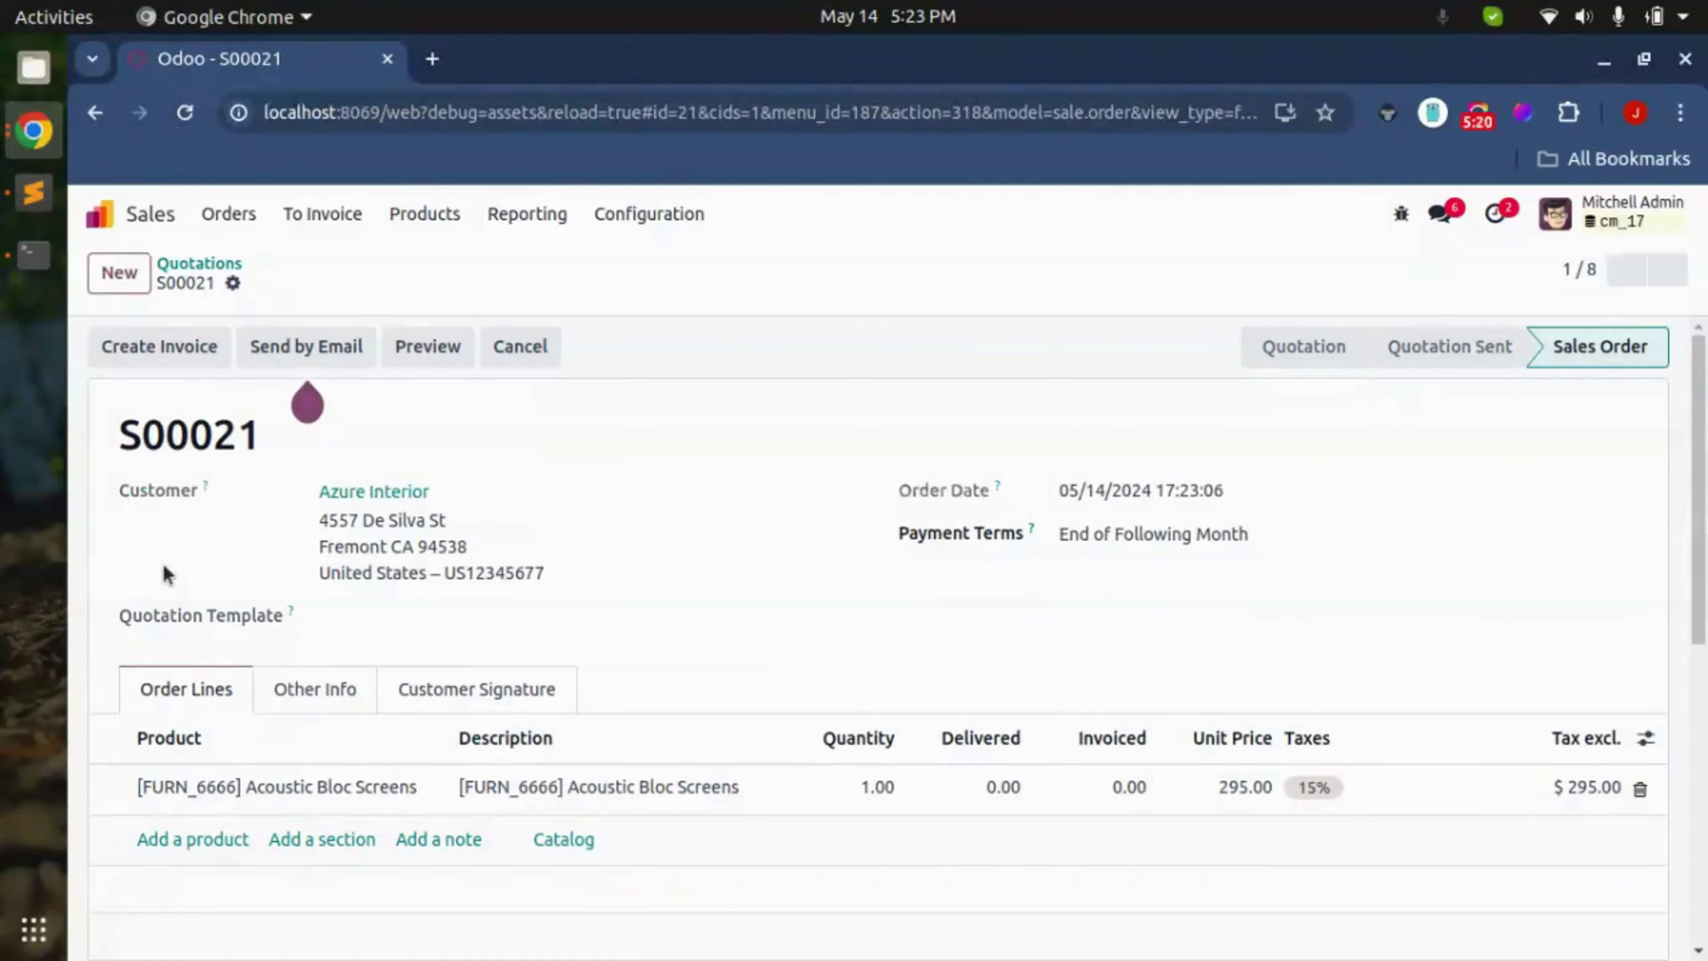
pyautogui.click(17, 203)
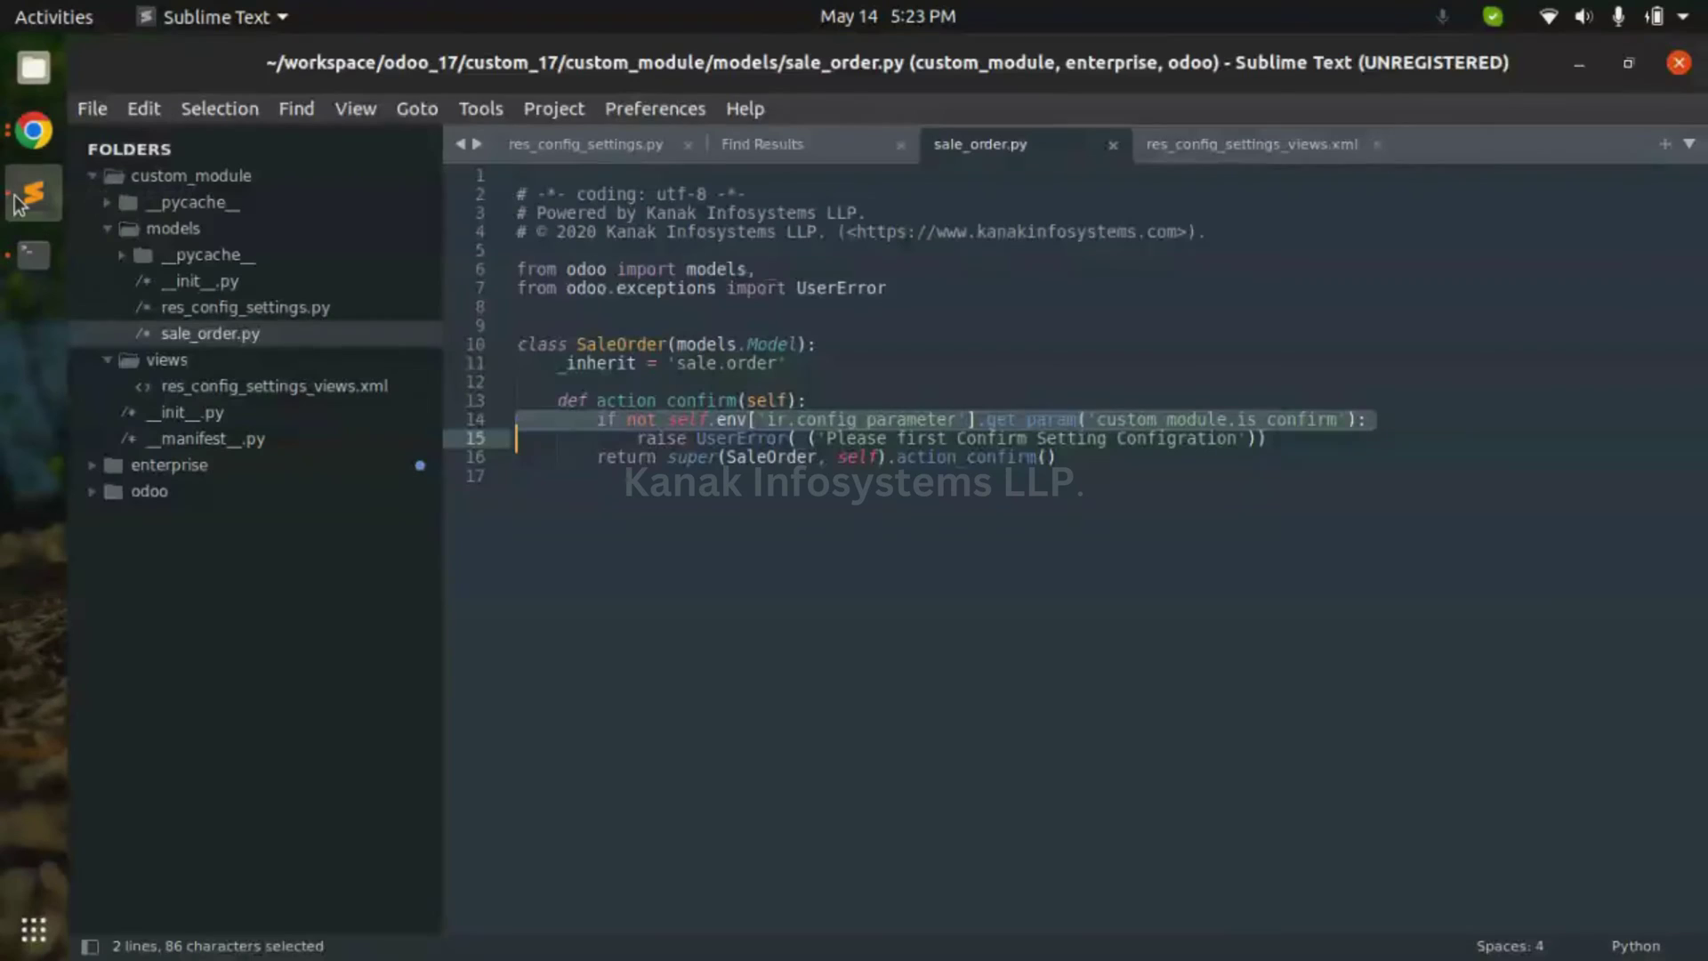
# - Inspect the config_parameter check and super() call in sale_order.py, comparing with res_config_settings.py
pyautogui.doubleClick(669, 419)
pyautogui.doubleClick(844, 420)
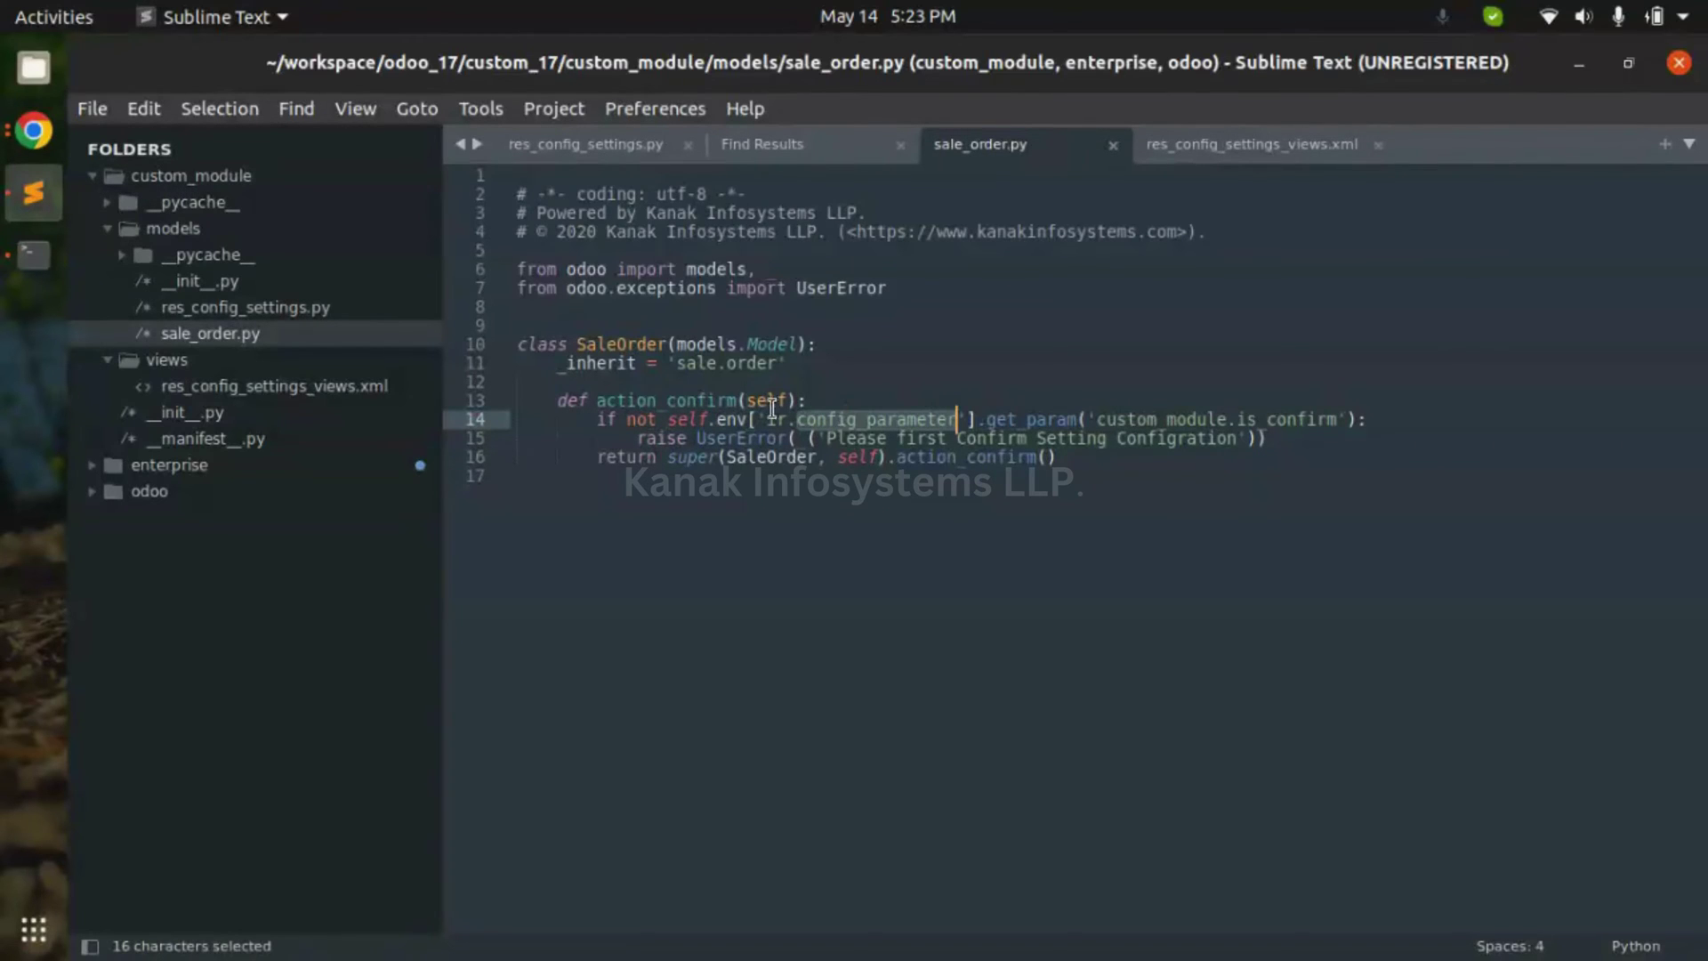
pyautogui.click(212, 308)
pyautogui.click(233, 335)
pyautogui.doubleClick(669, 458)
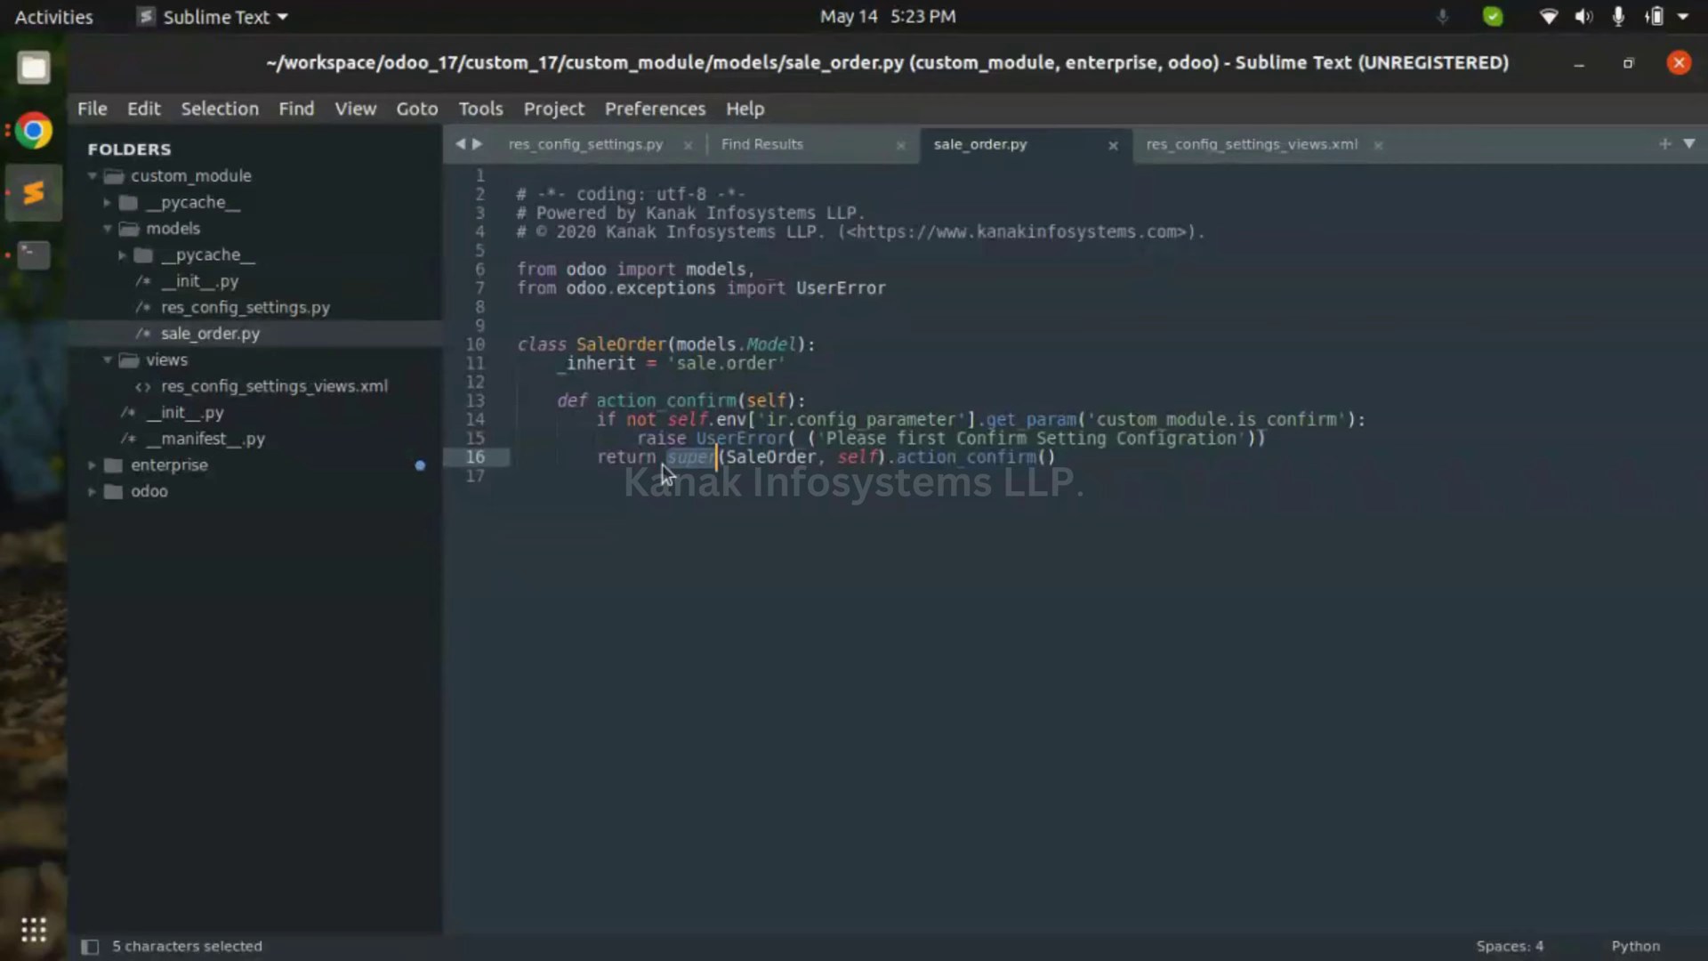
pyautogui.click(33, 132)
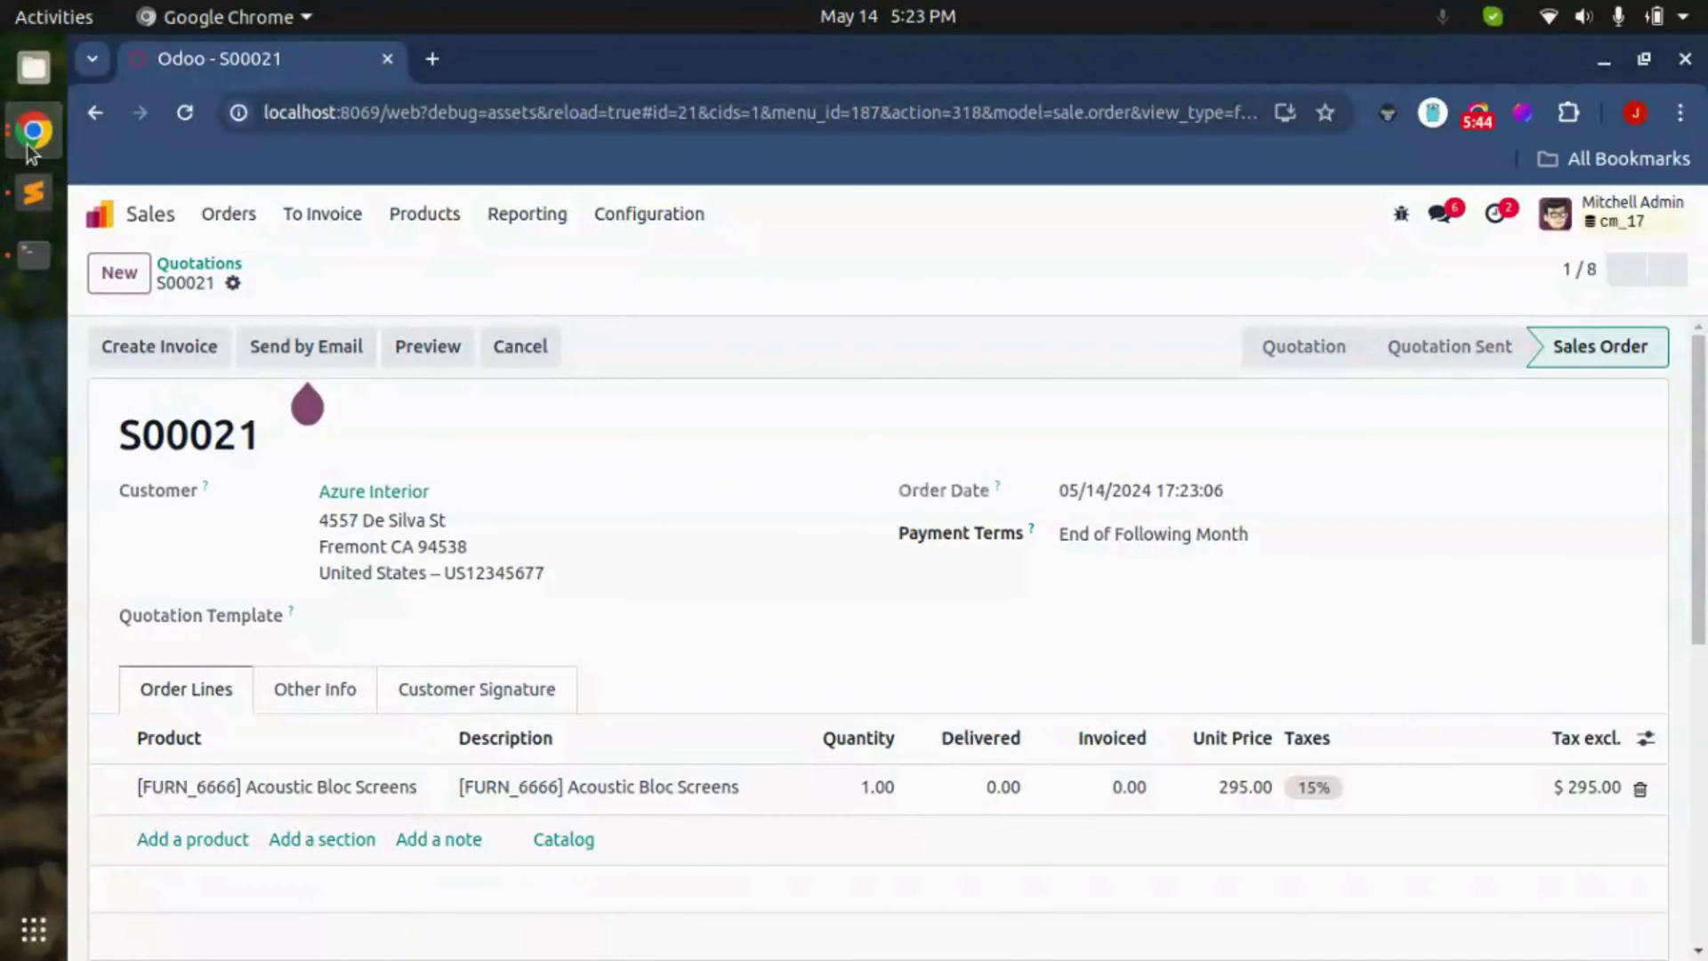